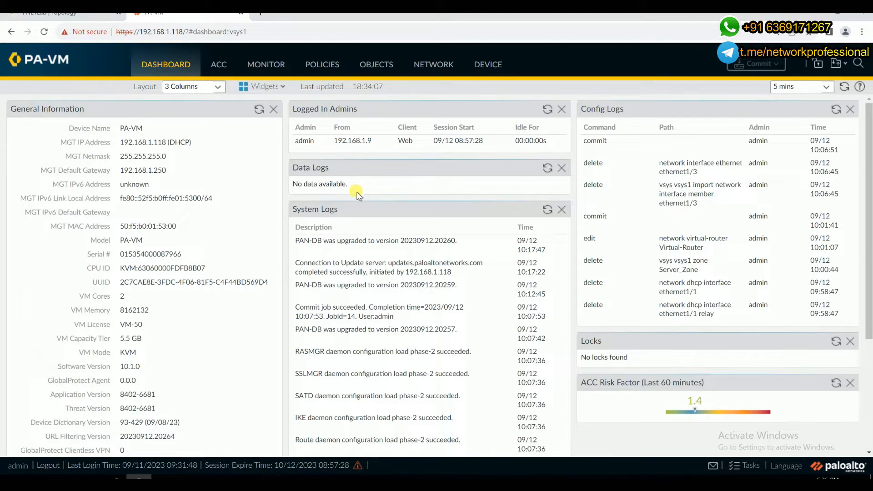
Examine the lab topology showing the LAN and DMZ zones, the firewall interfaces and host addresses.
{"action": "left_click", "coordinate": [105, 13]}
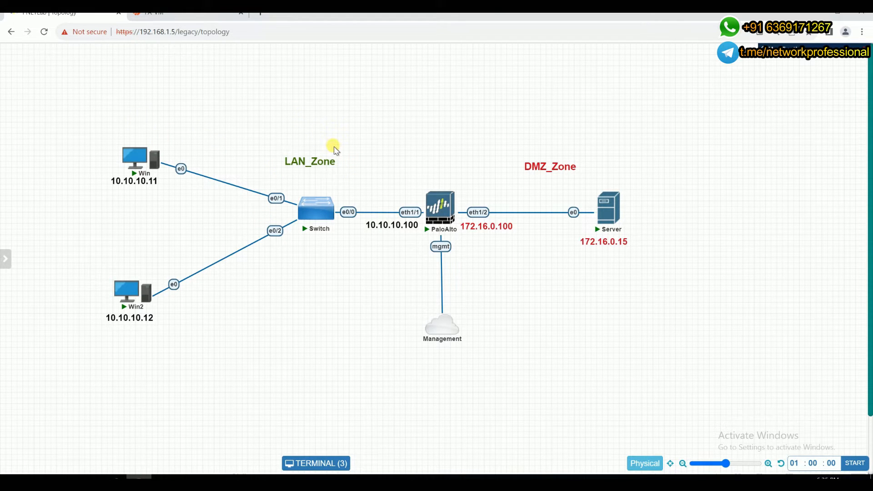
{"action": "mouse_move", "coordinate": [159, 174]}
{"action": "mouse_move", "coordinate": [417, 200]}
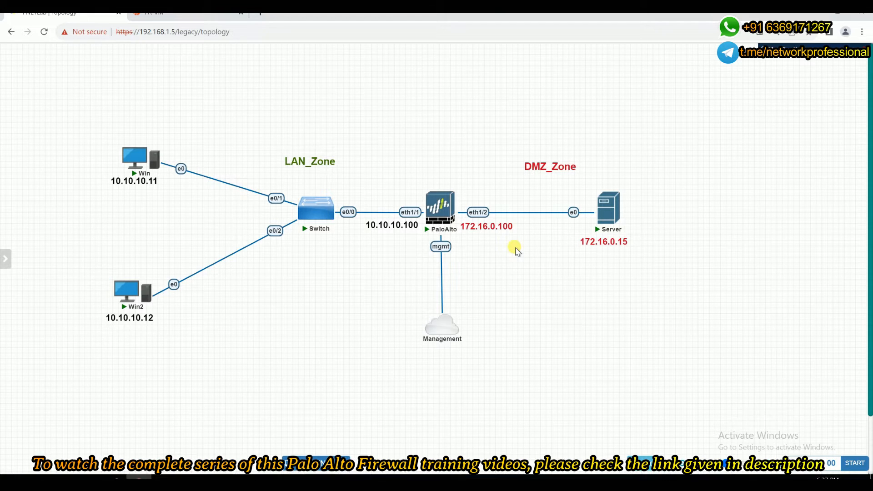
{"action": "mouse_move", "coordinate": [483, 226]}
{"action": "mouse_move", "coordinate": [156, 157]}
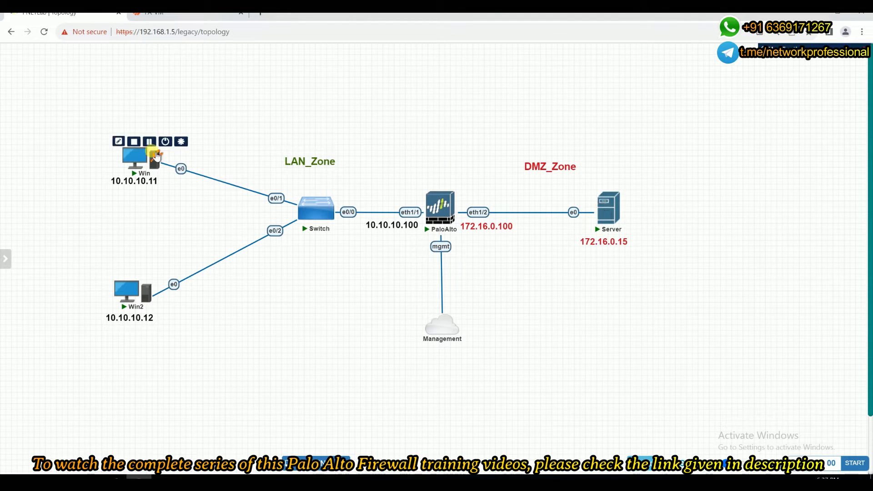
{"action": "mouse_move", "coordinate": [438, 196]}
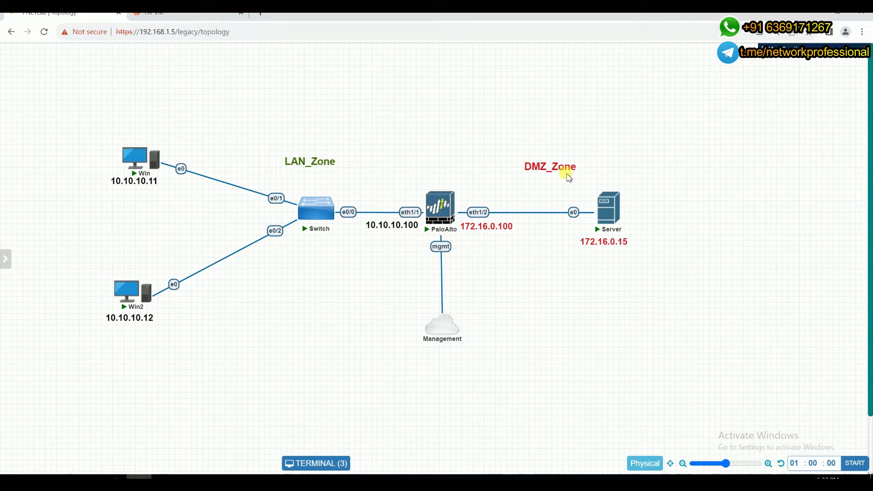
{"action": "mouse_move", "coordinate": [606, 201]}
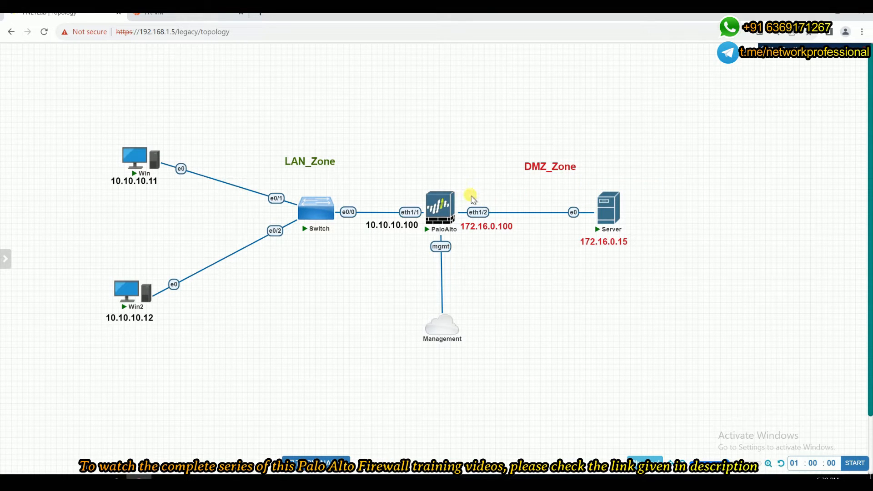
{"action": "mouse_move", "coordinate": [457, 208]}
{"action": "mouse_move", "coordinate": [454, 213]}
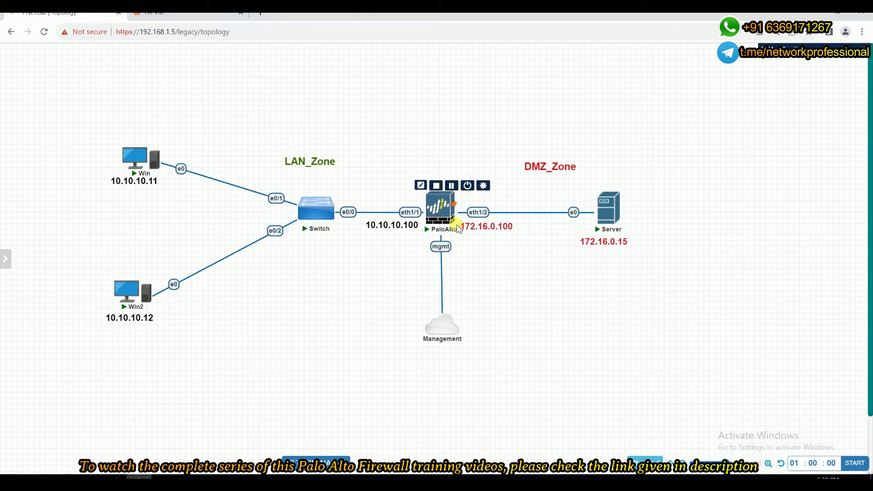
{"action": "mouse_move", "coordinate": [130, 184]}
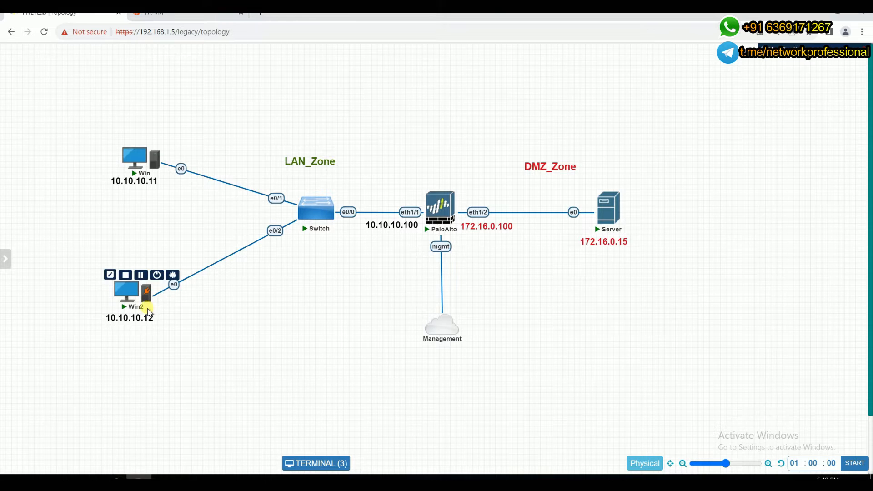
{"action": "mouse_move", "coordinate": [147, 287]}
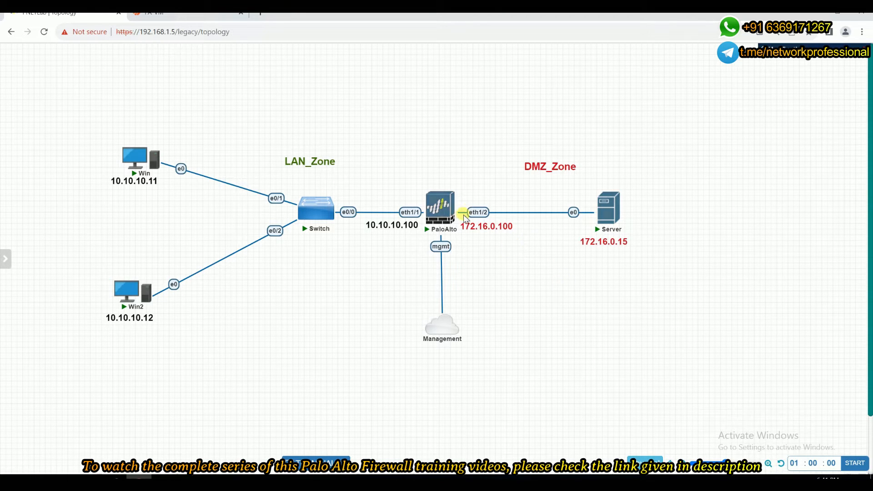
Open the firewall's network zones and review the LAN_zone settings and interface, then close it.
{"action": "mouse_move", "coordinate": [458, 216]}
{"action": "mouse_move", "coordinate": [417, 225]}
{"action": "left_click", "coordinate": [182, 10]}
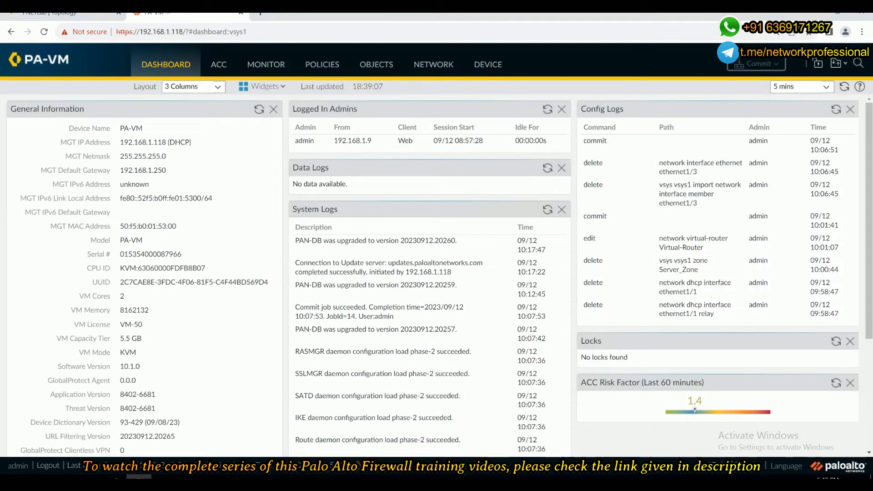
{"action": "left_click", "coordinate": [426, 68]}
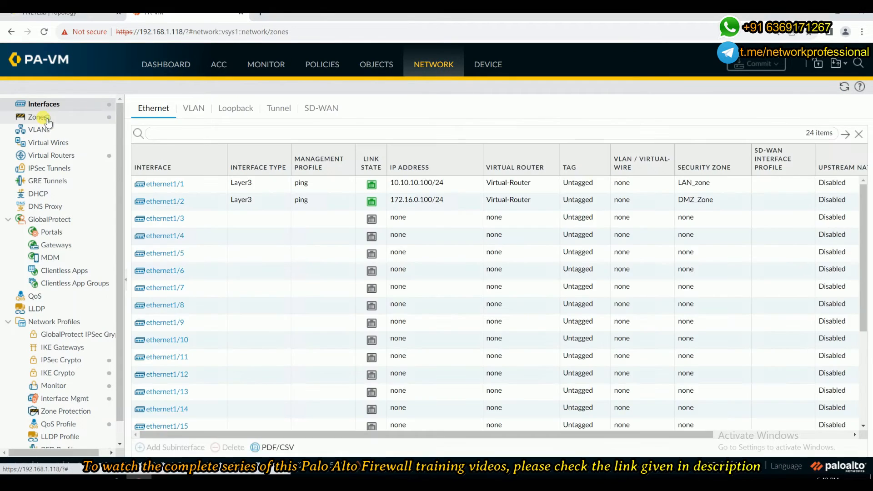
{"action": "left_click", "coordinate": [46, 119]}
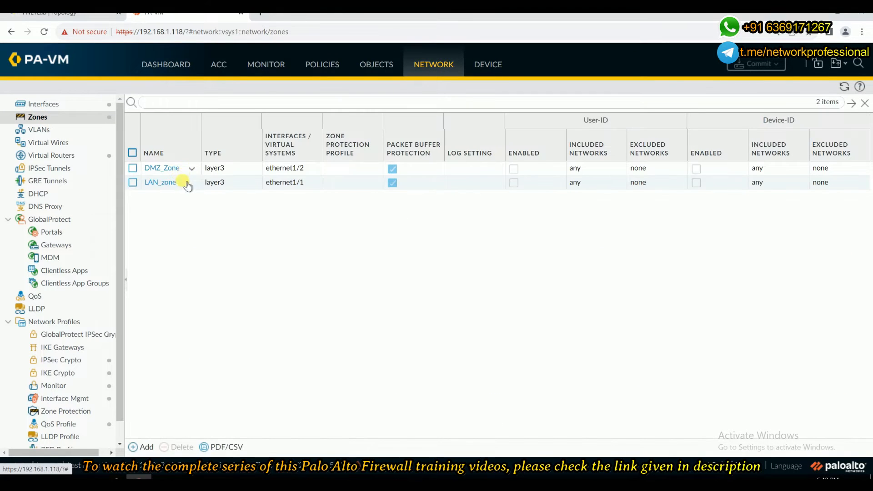
{"action": "left_click", "coordinate": [162, 184]}
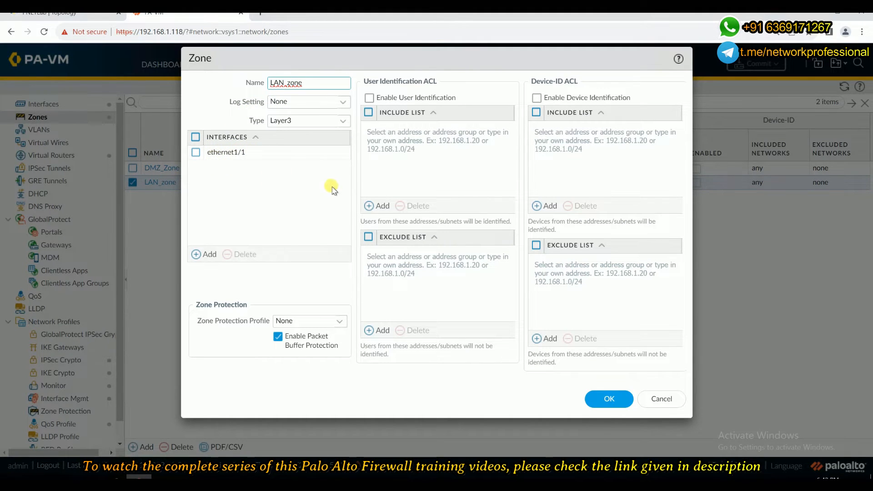
{"action": "left_click", "coordinate": [603, 398]}
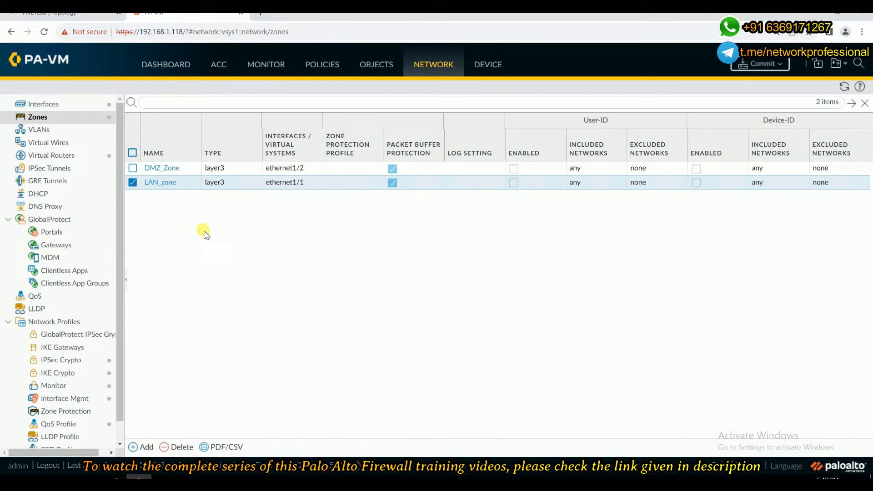
{"action": "left_click", "coordinate": [131, 184]}
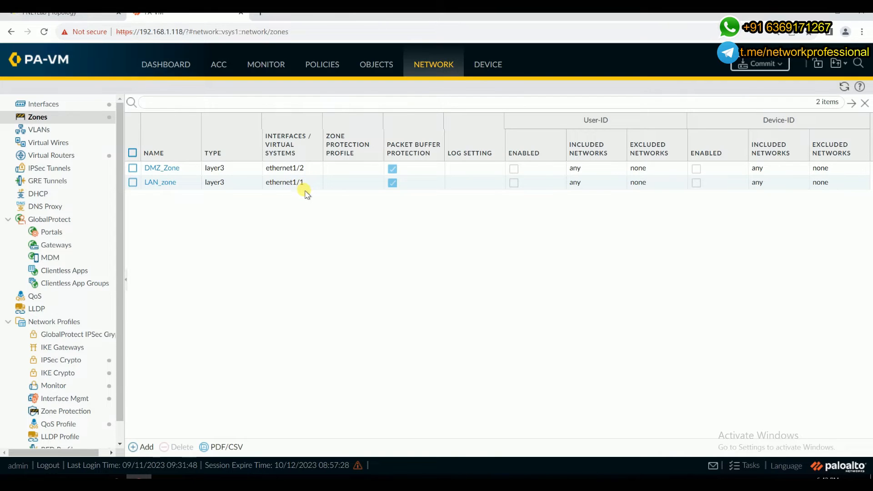
Review the ethernet interfaces' IP addresses and security zones against the topology.
{"action": "left_click", "coordinate": [45, 104]}
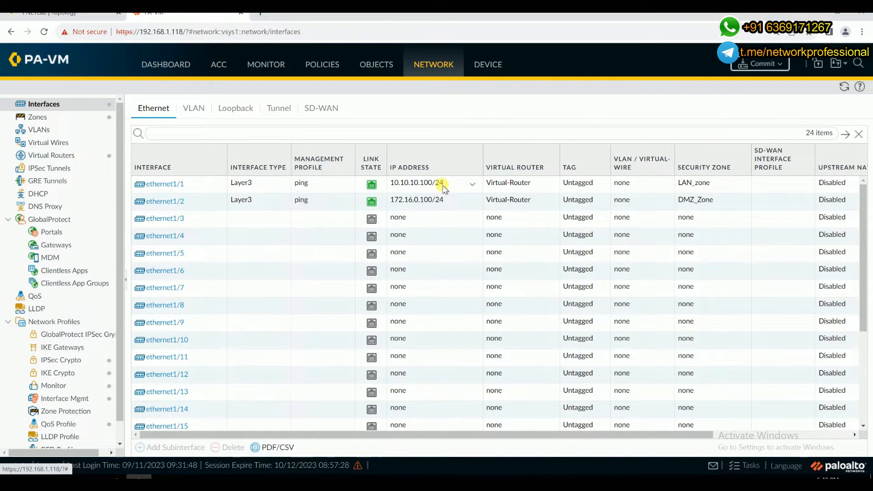
{"action": "left_click", "coordinate": [91, 14]}
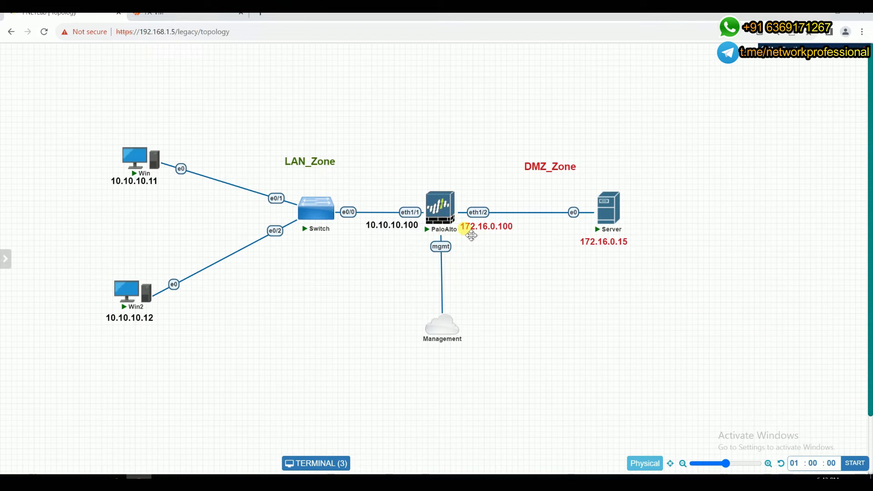
{"action": "left_click", "coordinate": [173, 13]}
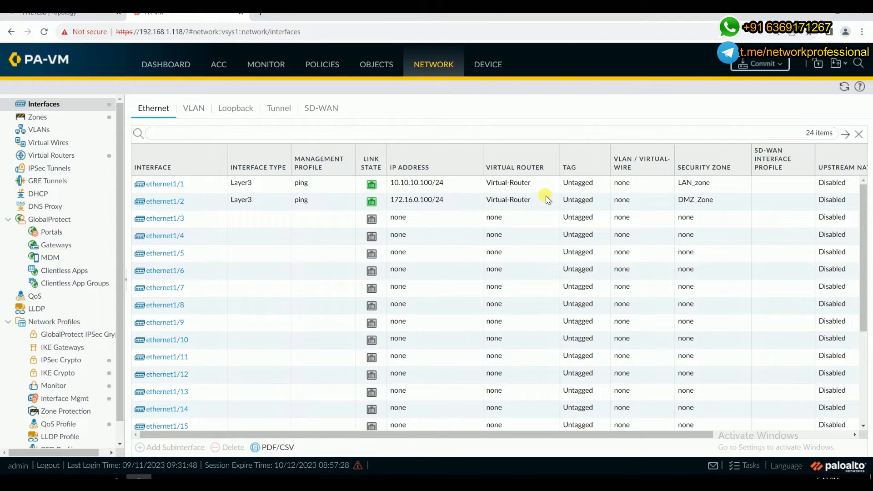
Open the Virtual-Router configuration and review its interfaces and static routes.
{"action": "left_click", "coordinate": [56, 153]}
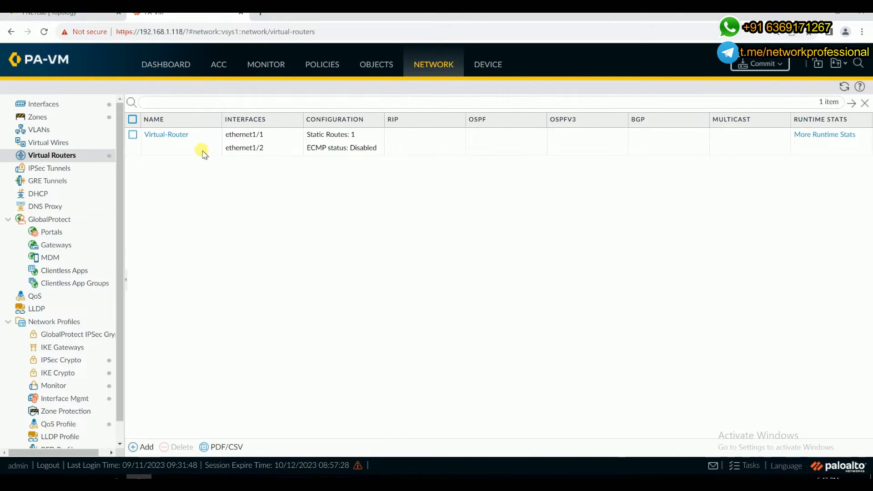
{"action": "left_click", "coordinate": [167, 135]}
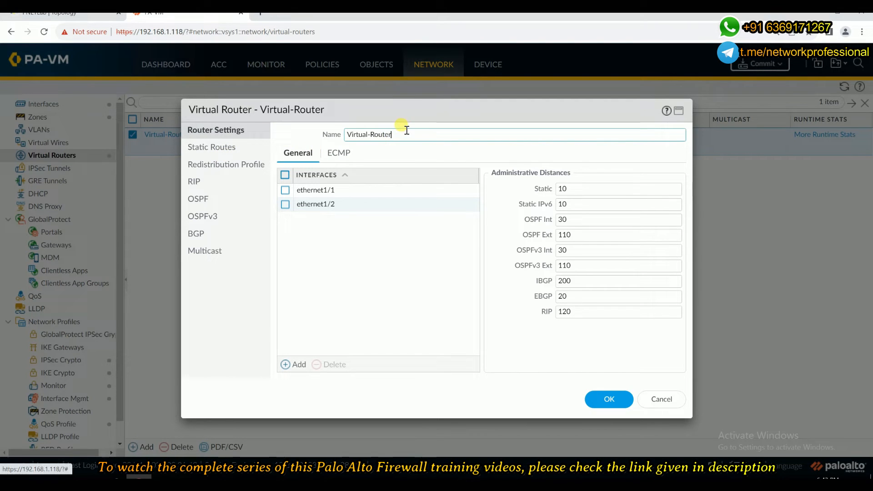
{"action": "left_click_drag", "start_coordinate": [403, 134], "coordinate": [324, 135]}
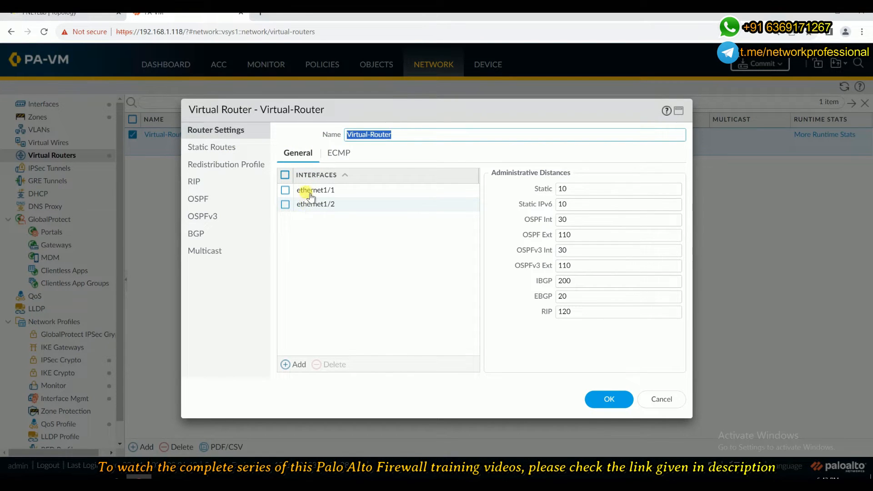
{"action": "left_click", "coordinate": [207, 149]}
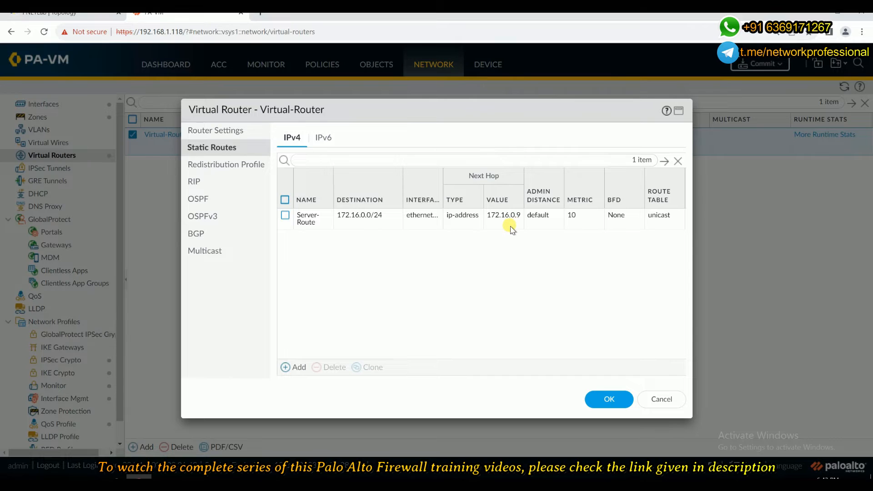
Compare the Server-Route static route with the topology and close the virtual router dialog.
{"action": "left_click", "coordinate": [68, 13]}
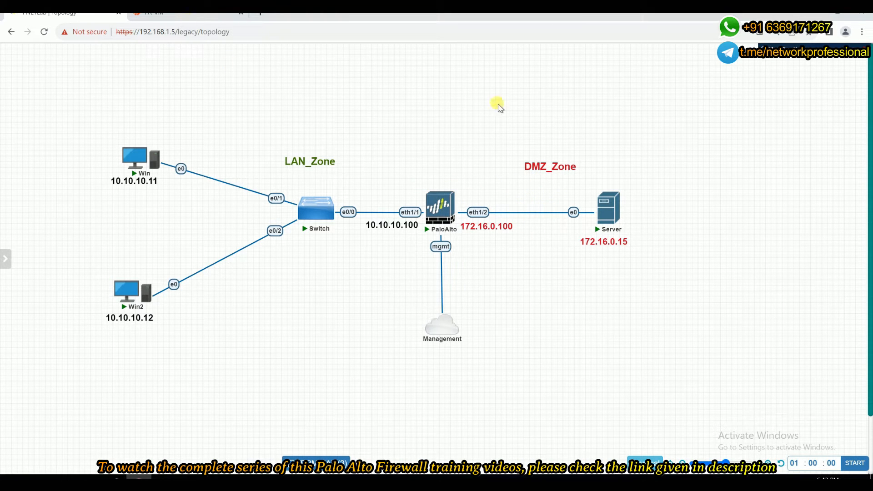
{"action": "mouse_move", "coordinate": [429, 208]}
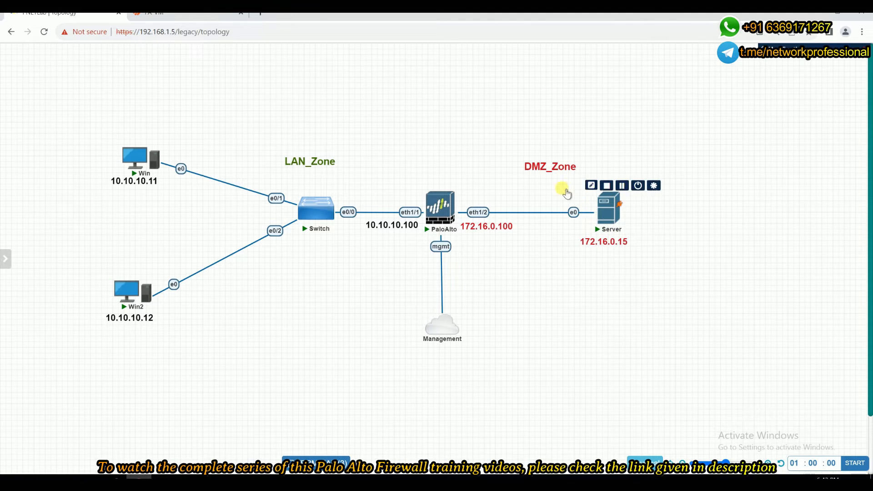
{"action": "left_click", "coordinate": [197, 14]}
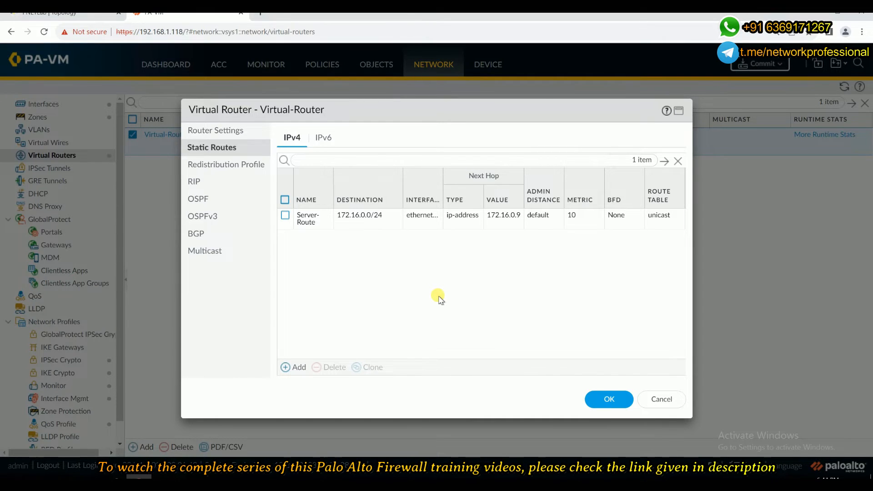
{"action": "key", "text": "F11"}
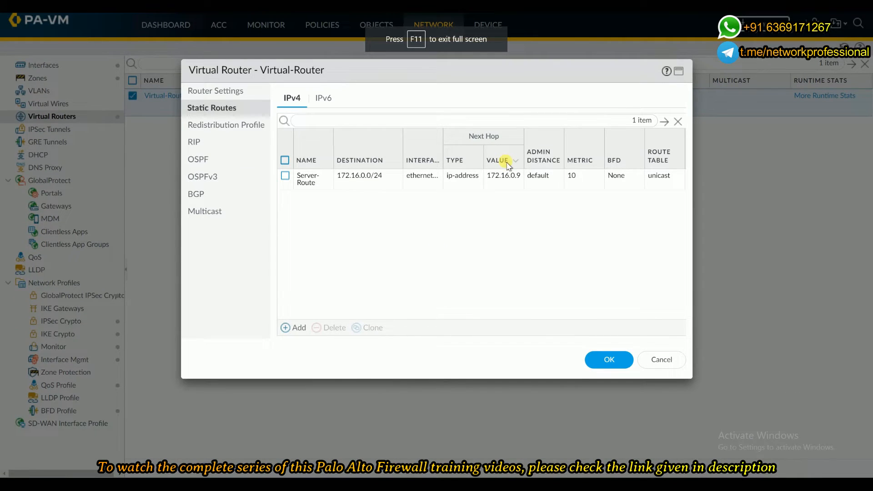
{"action": "key", "text": "F11"}
{"action": "left_click", "coordinate": [609, 399]}
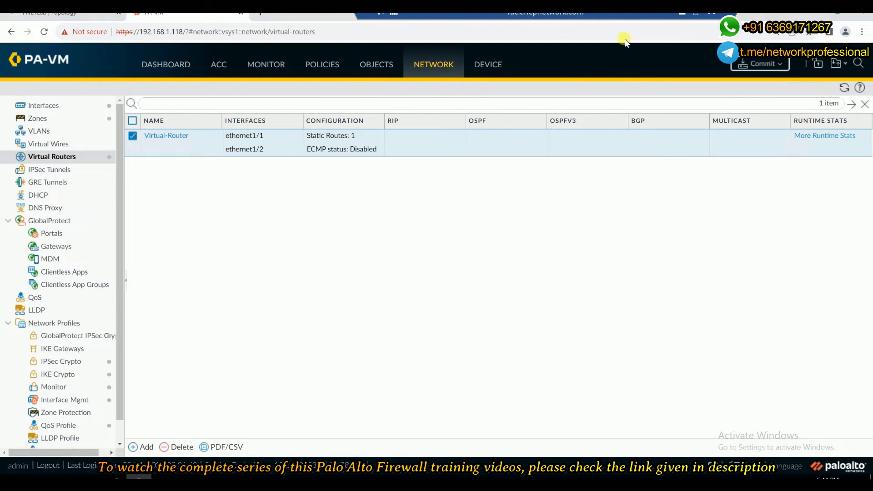
Review the security policy rules, scrolling across their zones, actions and hit counts.
{"action": "left_click", "coordinate": [329, 62]}
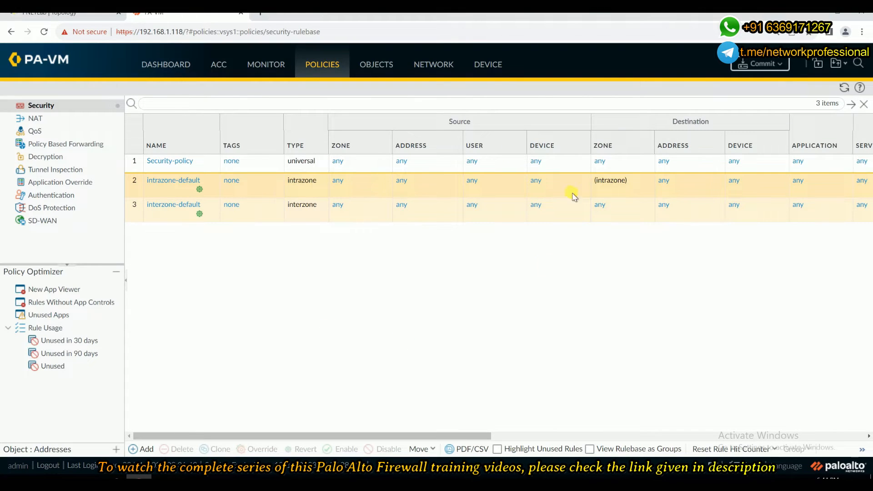
{"action": "key", "text": "ctrl+1"}
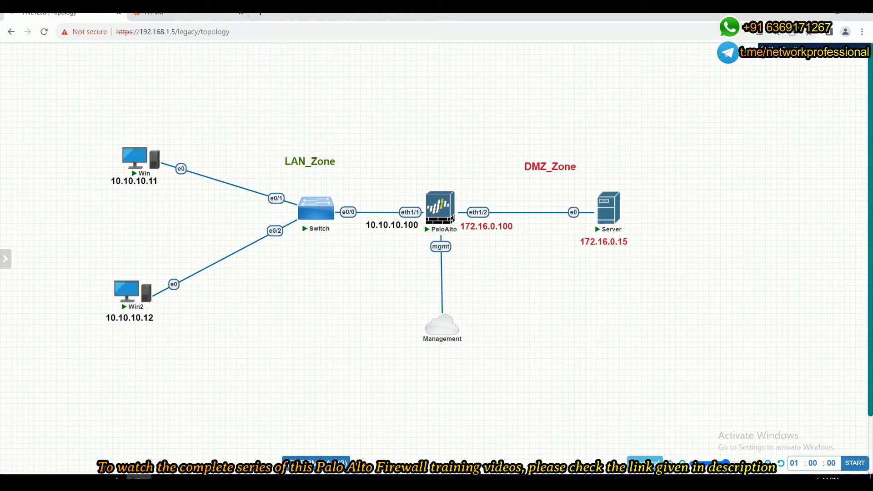
{"action": "key", "text": "ctrl+2"}
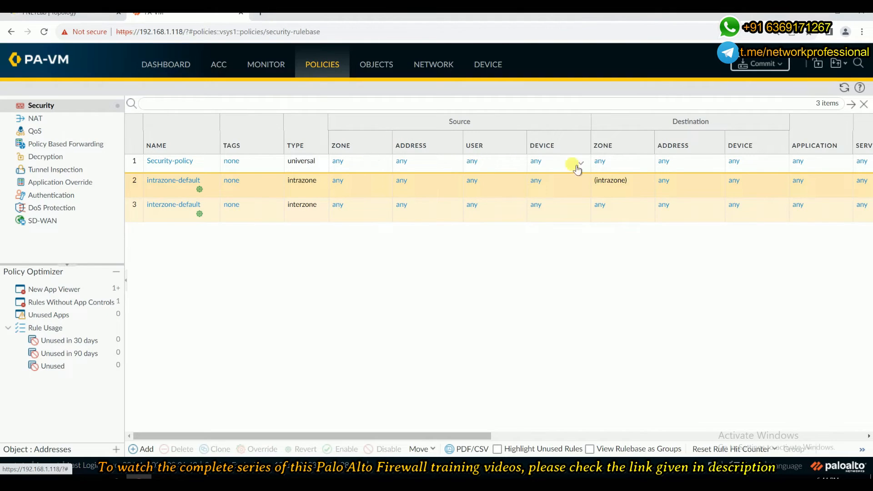
{"action": "left_click_drag", "start_coordinate": [423, 434], "coordinate": [562, 434]}
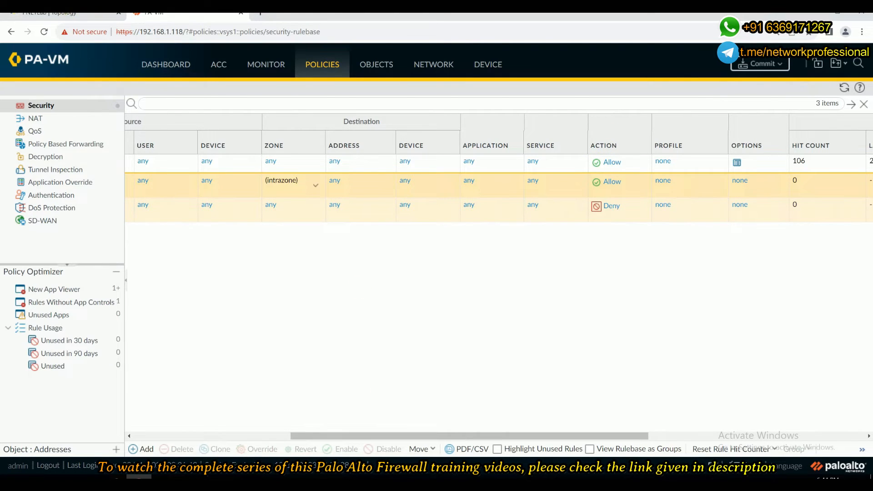
{"action": "key", "text": "ctrl+Tab"}
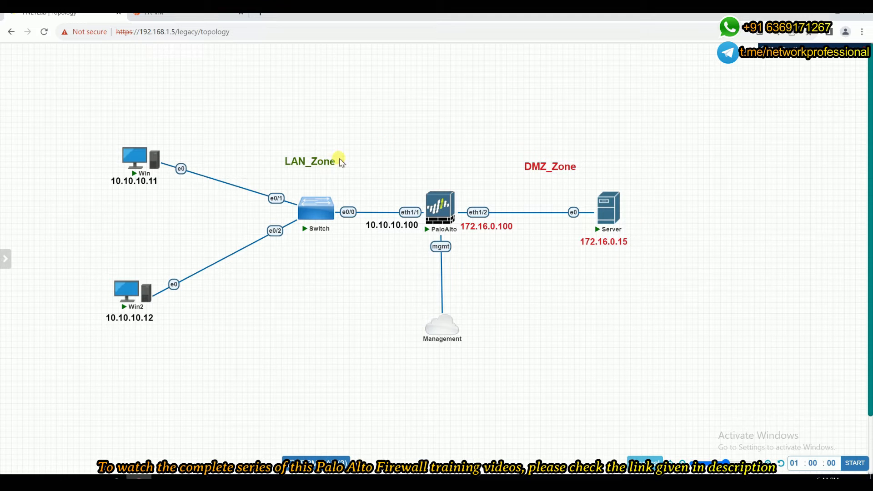
{"action": "left_click", "coordinate": [198, 14]}
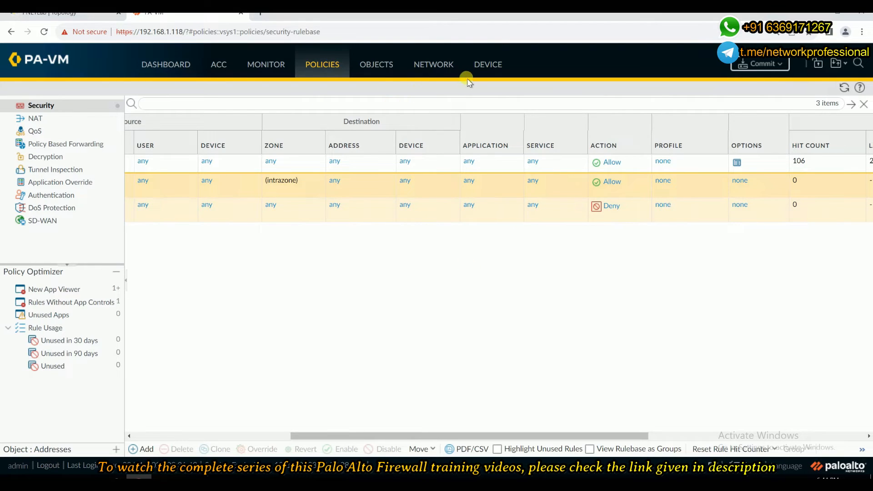
Reopen the Virtual-Router and review its static routes again.
{"action": "left_click", "coordinate": [433, 64]}
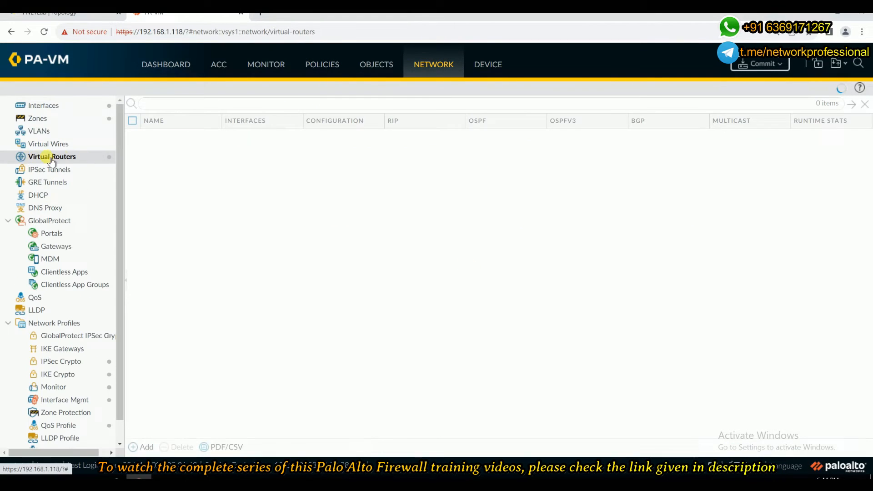
{"action": "left_click", "coordinate": [164, 136]}
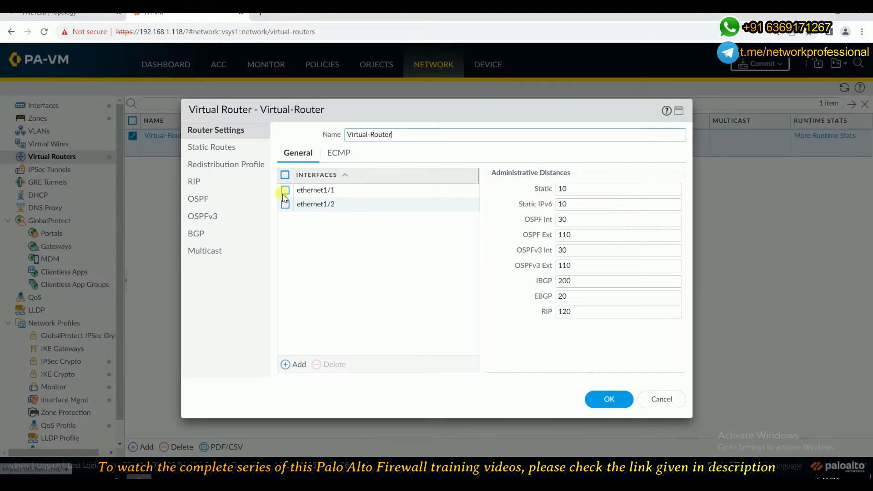
{"action": "left_click", "coordinate": [233, 149]}
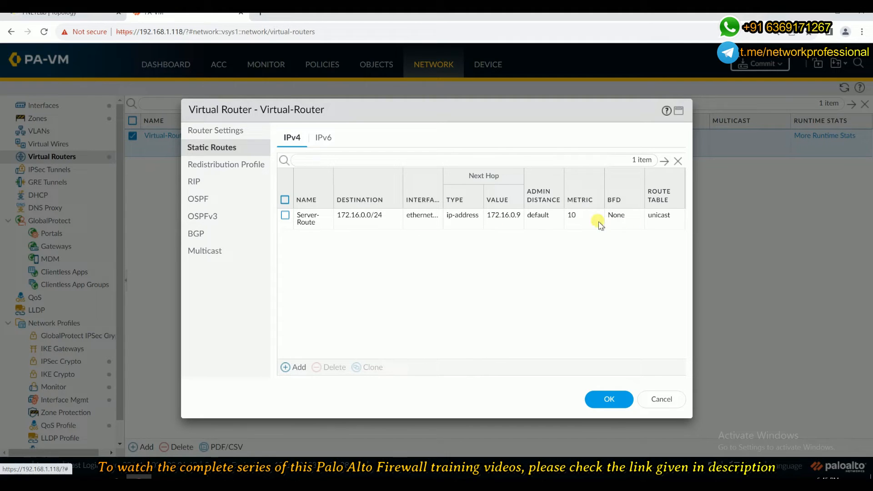
Delete the Server-Route static route from the virtual router and compare with the lab topology.
{"action": "left_click", "coordinate": [285, 216]}
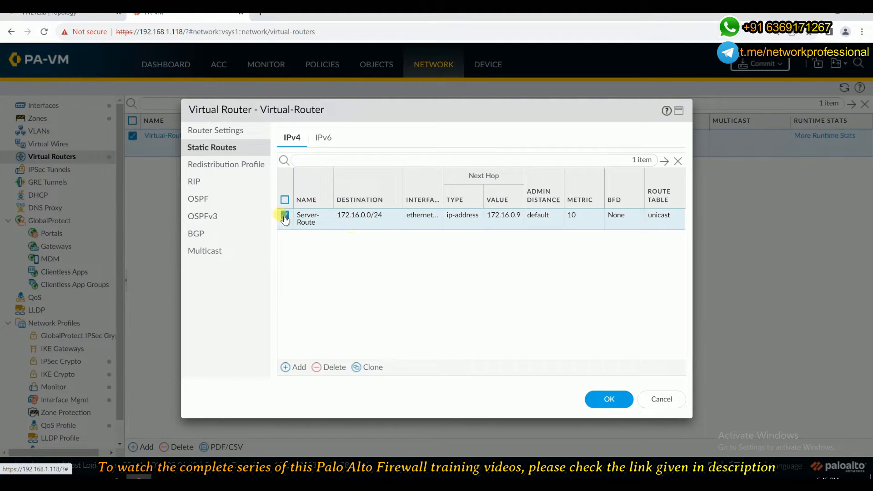
{"action": "left_click", "coordinate": [319, 368]}
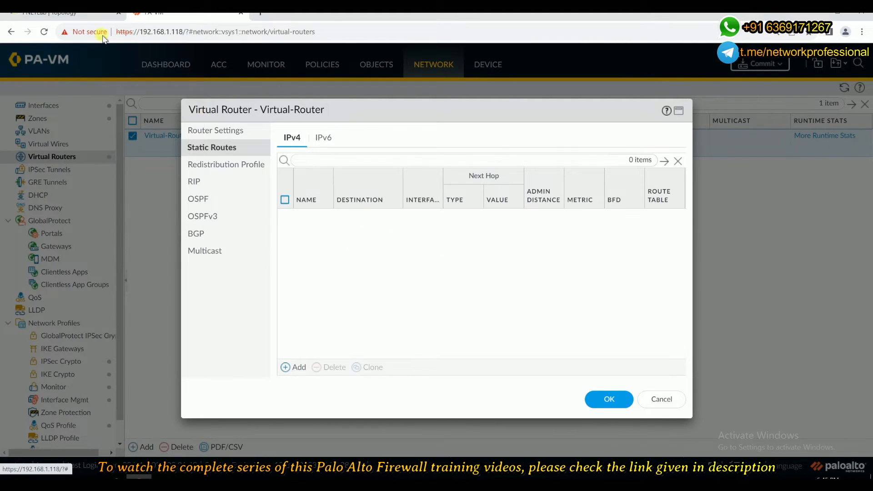
{"action": "left_click", "coordinate": [59, 13]}
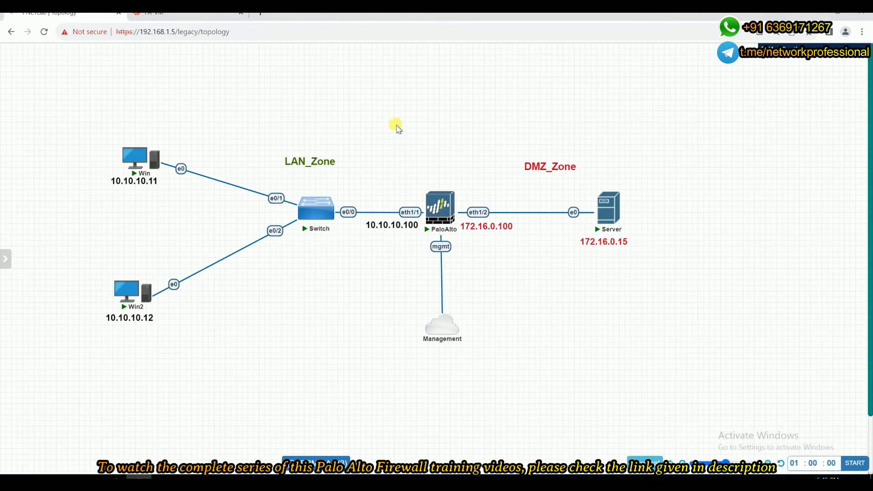
{"action": "left_click", "coordinate": [197, 17]}
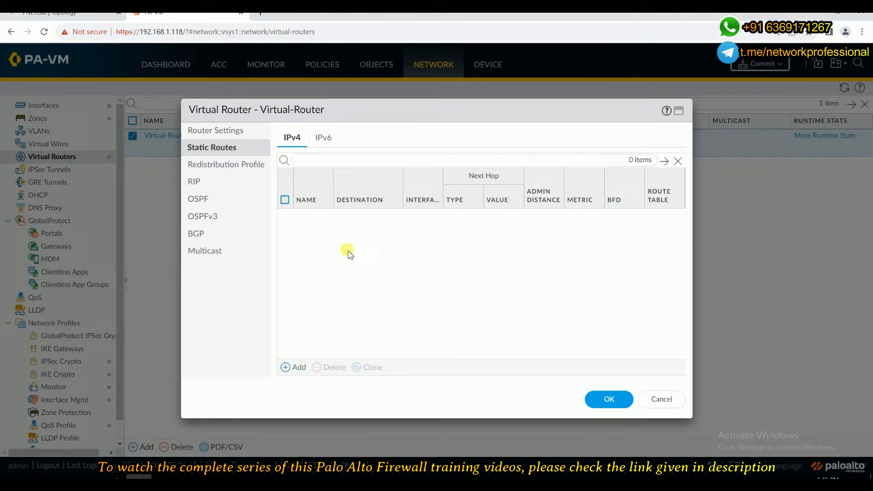
{"action": "left_click", "coordinate": [298, 368]}
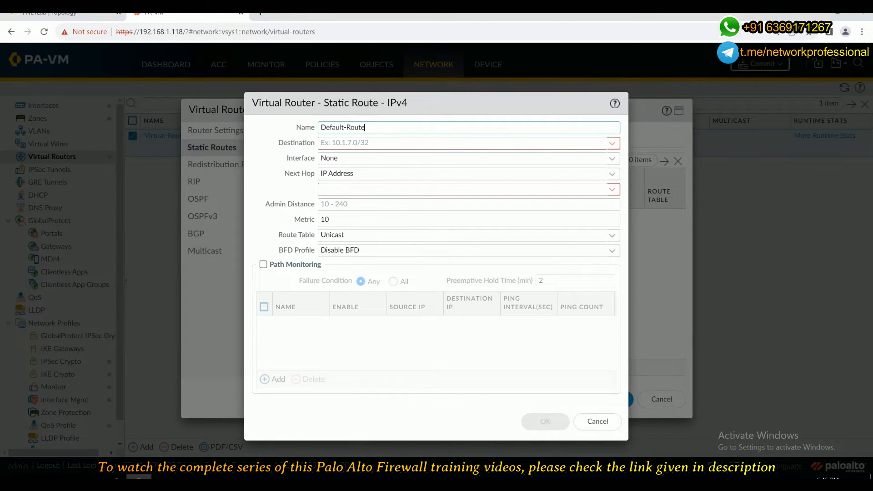
{"action": "left_click", "coordinate": [114, 18]}
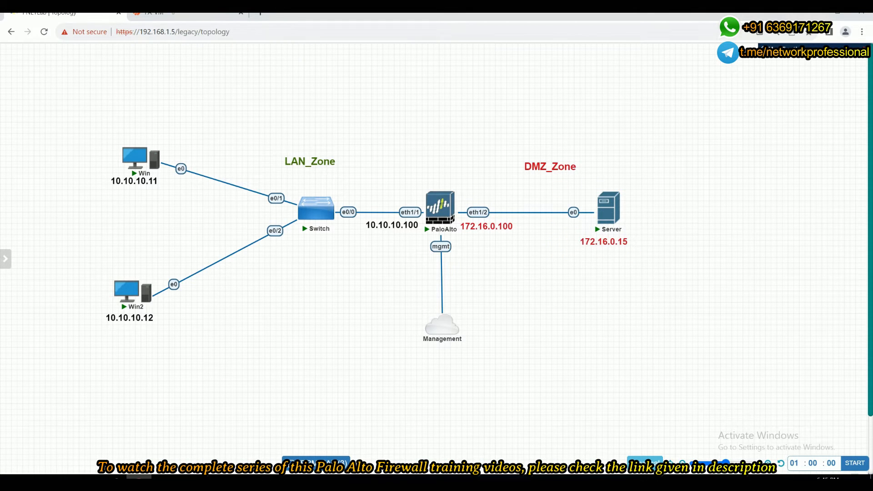
{"action": "left_click", "coordinate": [173, 14]}
{"action": "mouse_move", "coordinate": [690, 18]}
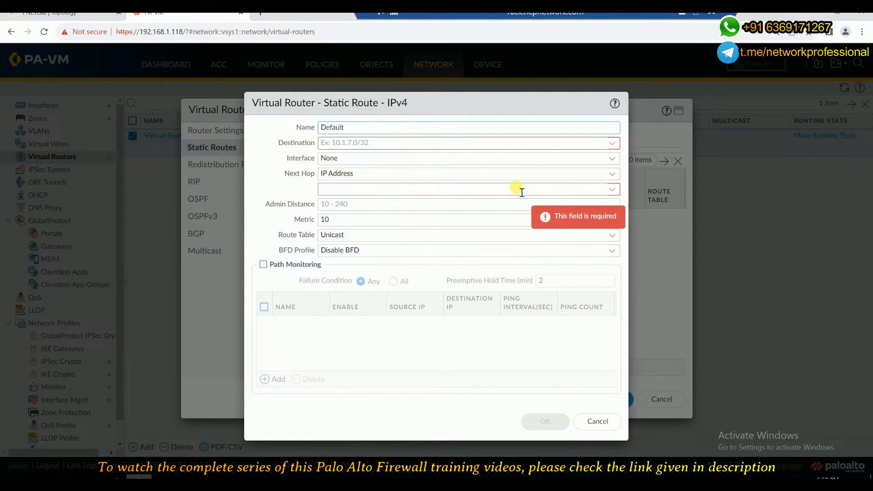
{"action": "left_click", "coordinate": [598, 421]}
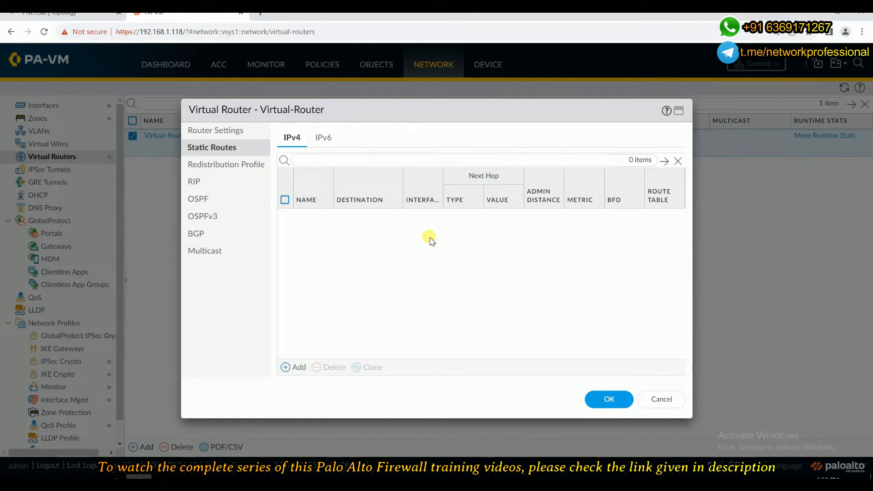
Check the router settings interfaces against the topology and save the virtual router configuration.
{"action": "left_click", "coordinate": [68, 13]}
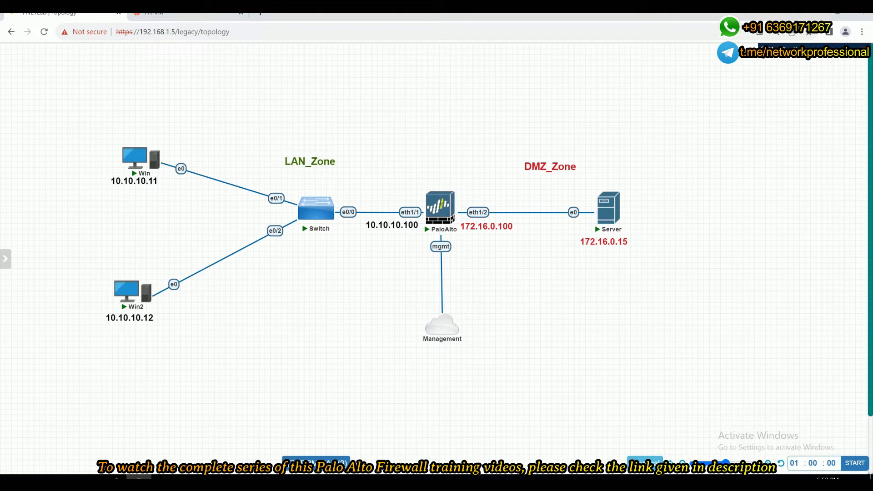
{"action": "left_click", "coordinate": [182, 12]}
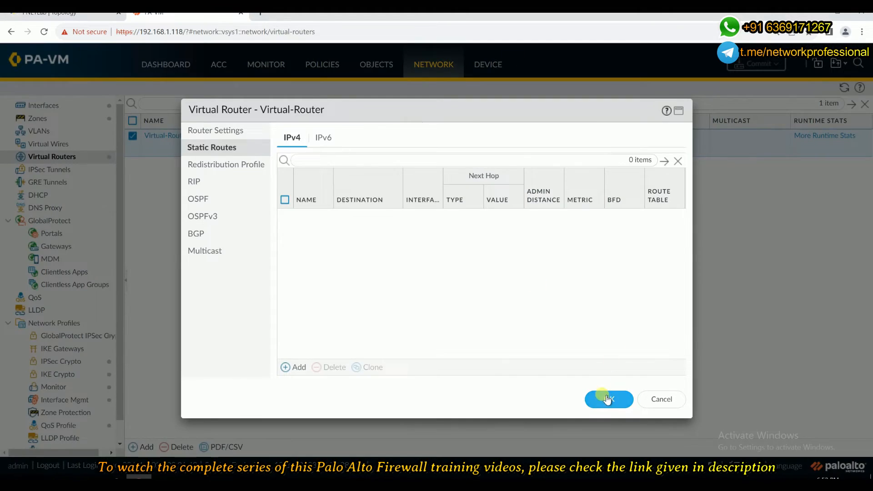
{"action": "left_click", "coordinate": [239, 131]}
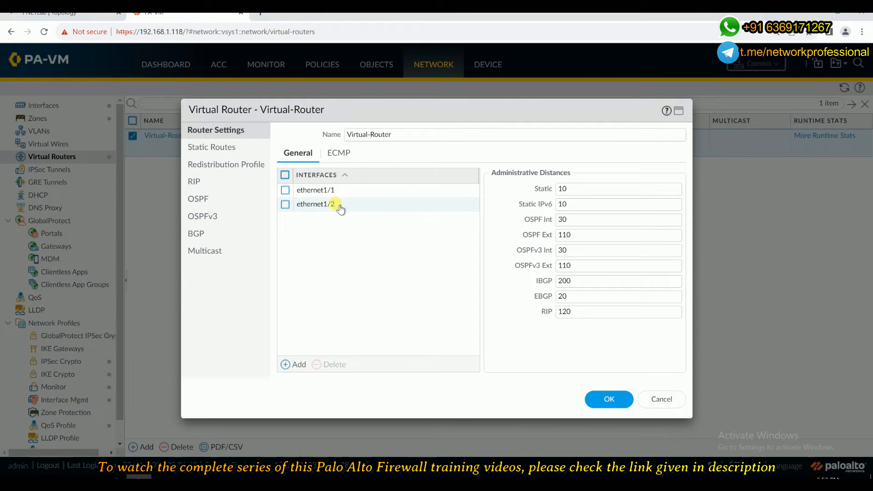
{"action": "left_click", "coordinate": [602, 402]}
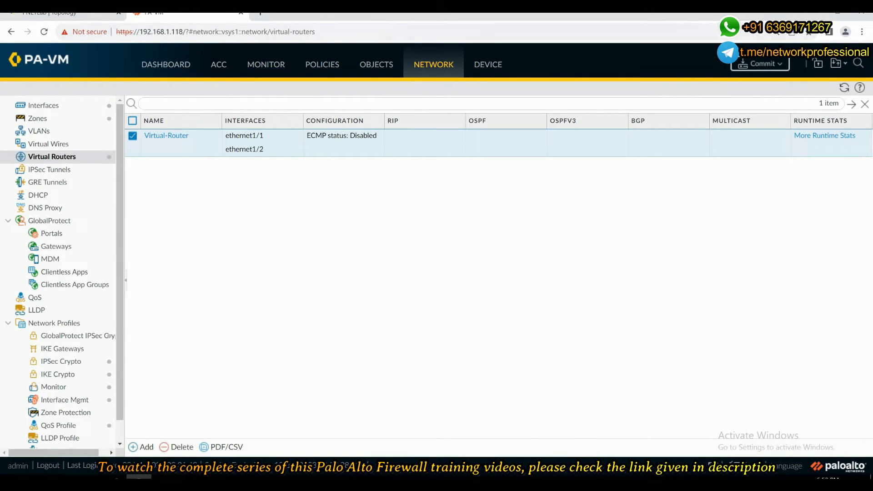
Open the Win PC's console from the topology and ping the server 172.16.0.15 from its command prompt.
{"action": "left_click", "coordinate": [314, 65]}
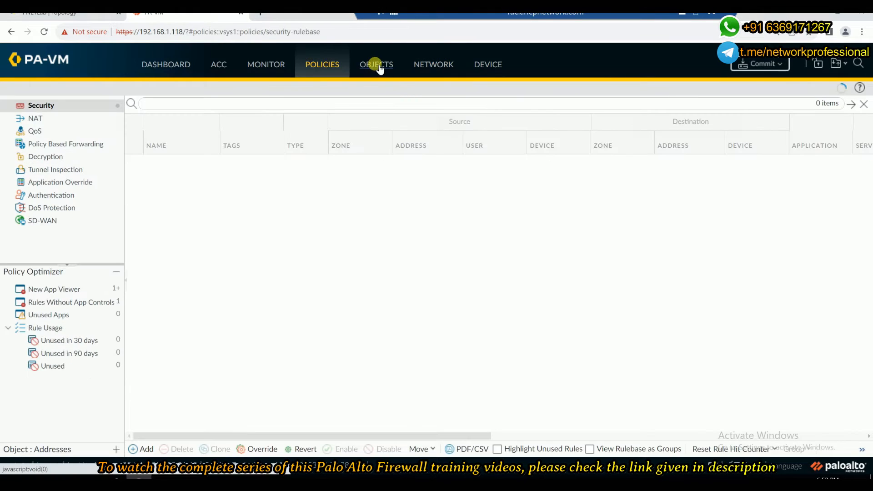
{"action": "left_click", "coordinate": [377, 66]}
{"action": "left_click", "coordinate": [323, 65]}
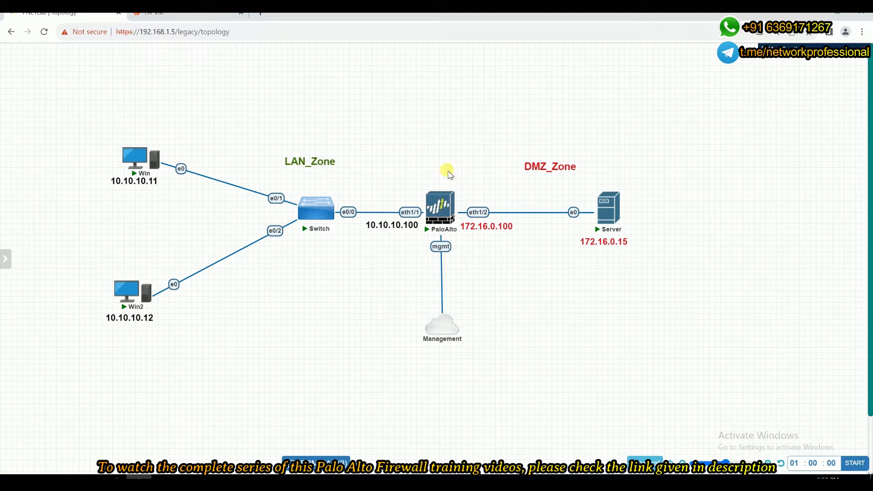
{"action": "left_click", "coordinate": [129, 159]}
{"action": "left_click_drag", "start_coordinate": [470, 194], "coordinate": [249, 95]}
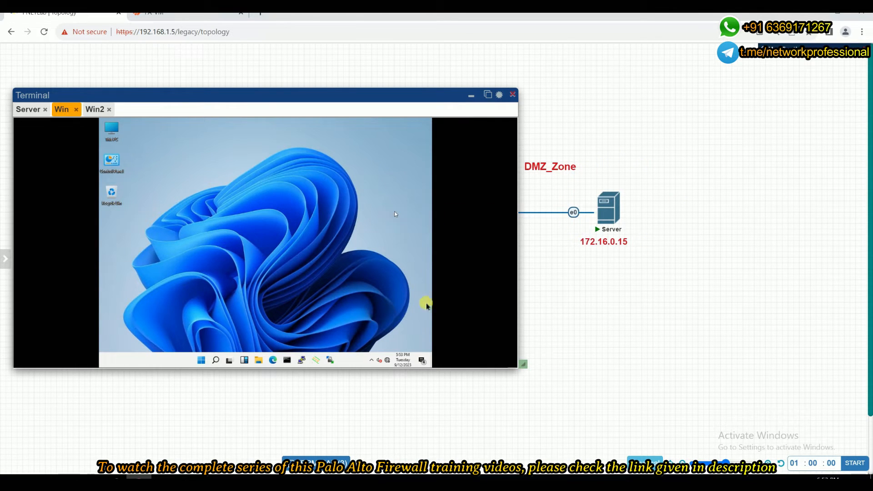
{"action": "left_click", "coordinate": [287, 360]}
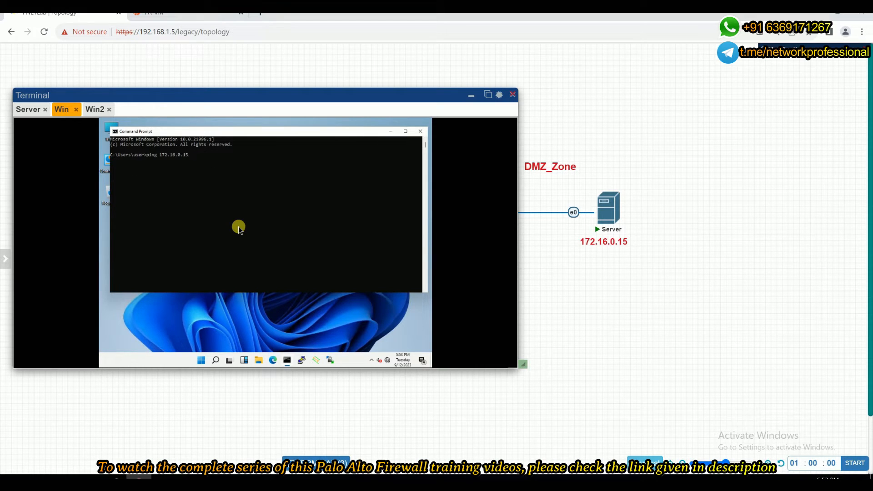
{"action": "key", "text": "Return"}
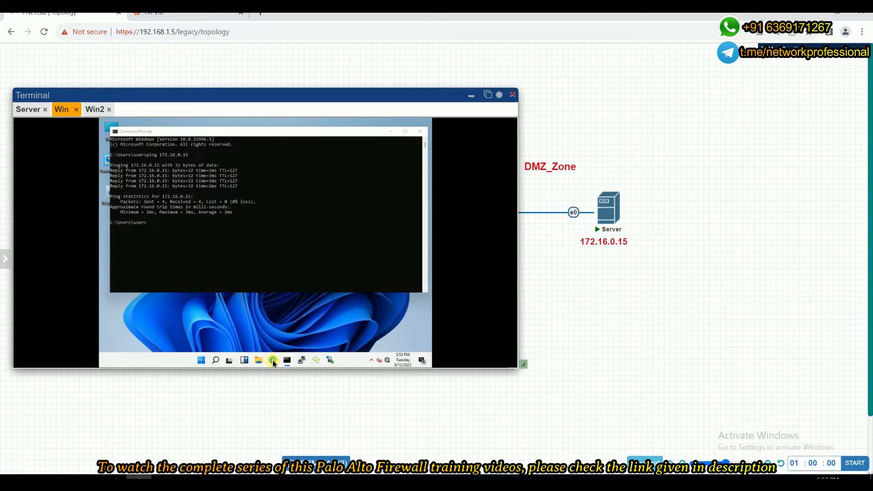
Browse to the web server at 172.16.0.15 from the Win PC's web browser.
{"action": "left_click", "coordinate": [272, 360]}
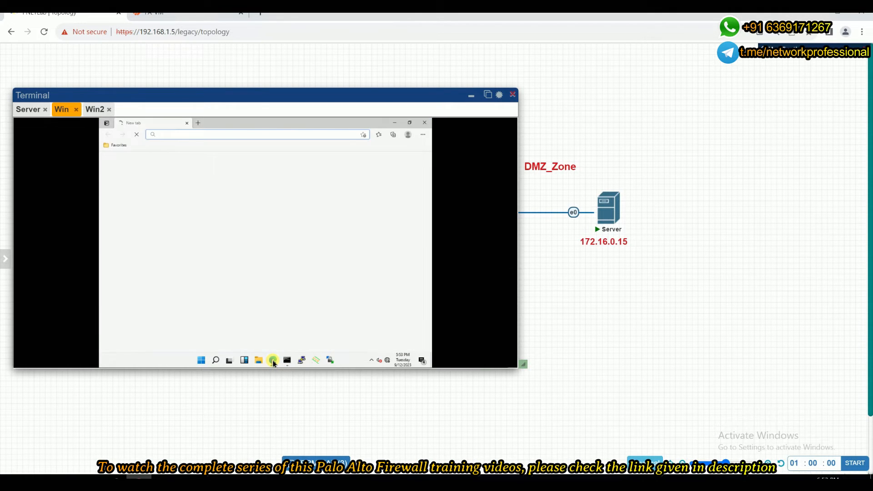
{"action": "type", "text": "172.16.0.15"}
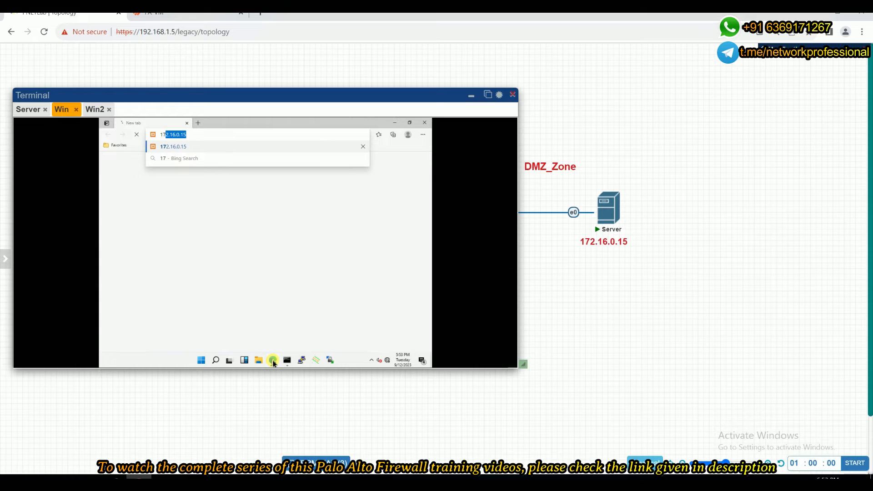
{"action": "key", "text": "End"}
{"action": "key", "text": "Return"}
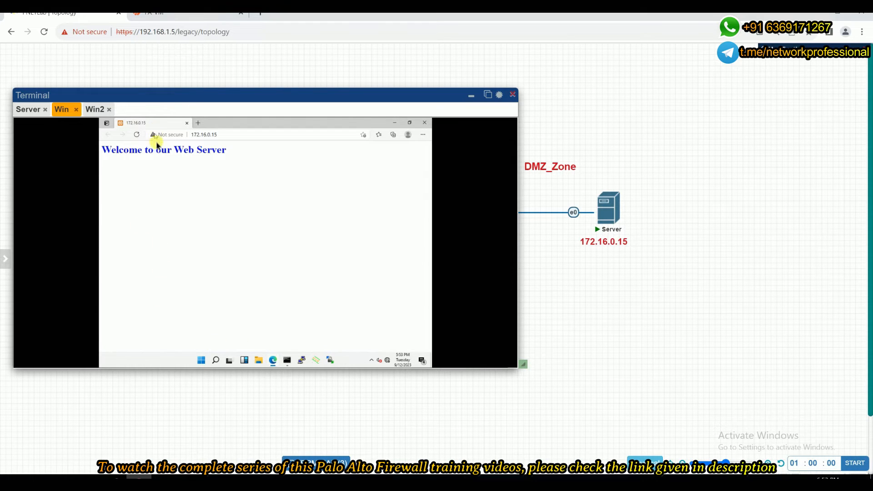
{"action": "triple_click", "coordinate": [159, 152]}
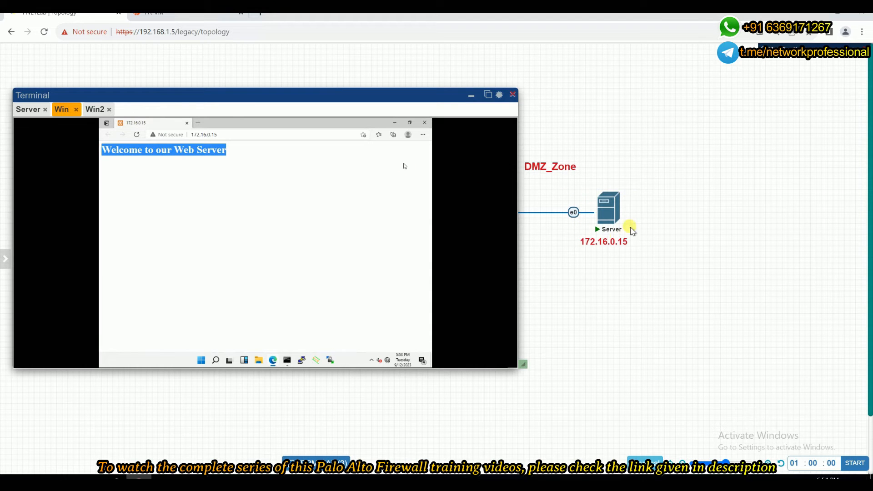
Close the Win PC's browser and command prompt, minimize its console, and return to the firewall.
{"action": "left_click", "coordinate": [422, 124]}
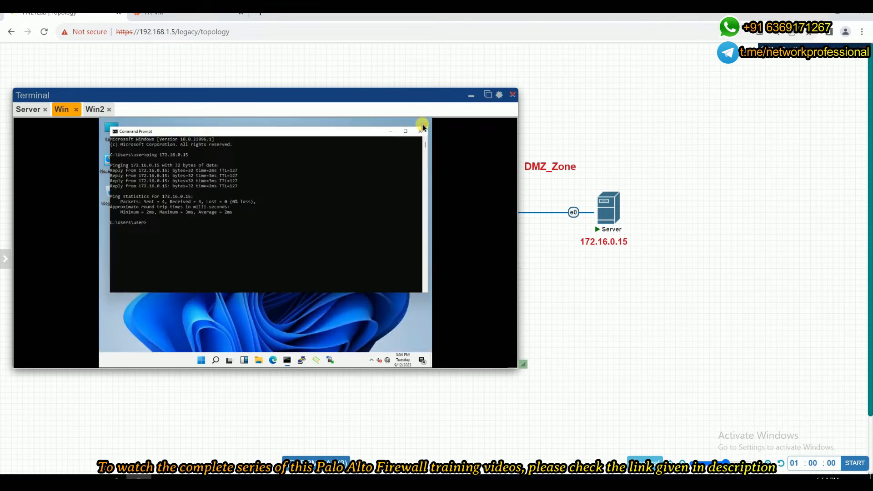
{"action": "left_click", "coordinate": [422, 125]}
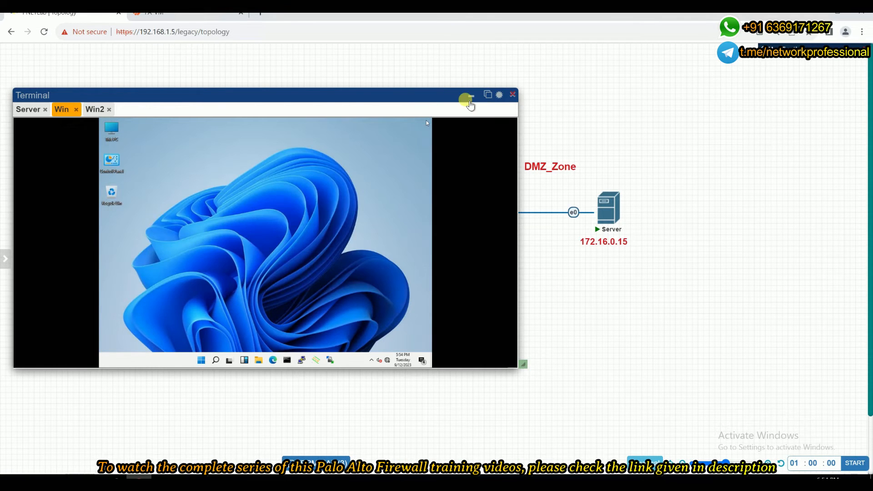
{"action": "left_click", "coordinate": [469, 97]}
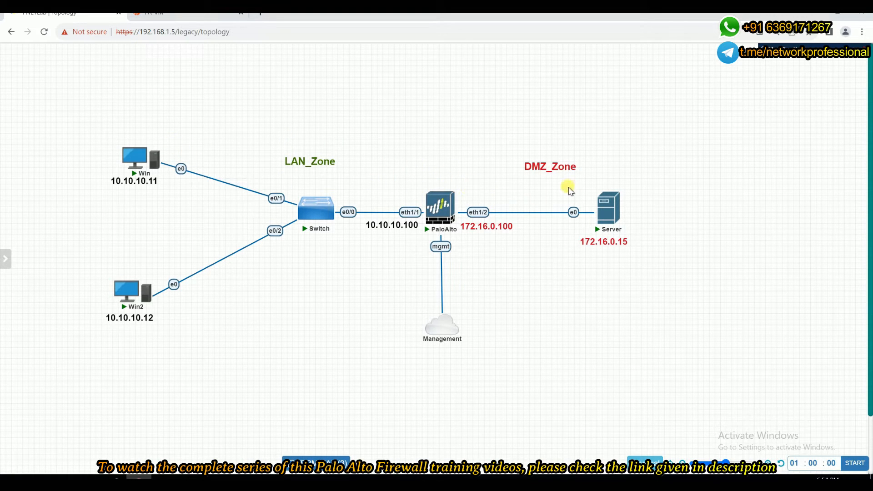
{"action": "mouse_move", "coordinate": [454, 203]}
{"action": "left_click", "coordinate": [184, 17]}
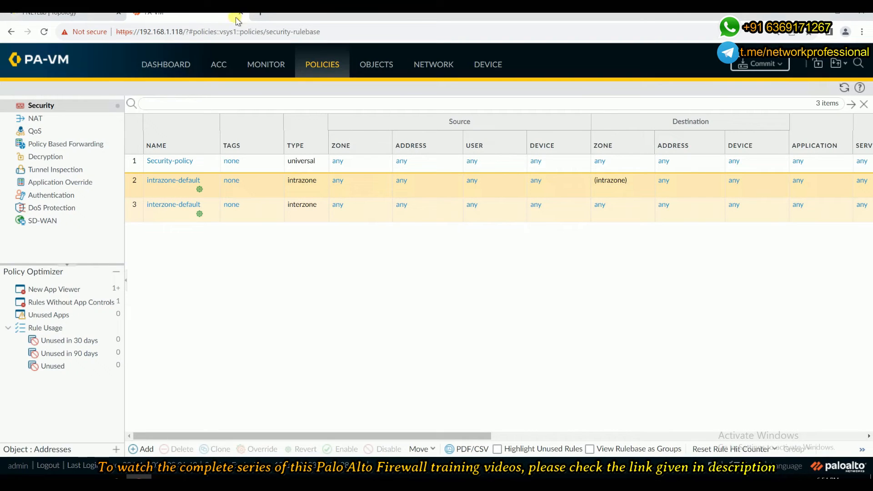
Open the monitor traffic logs and the session browser to look for active sessions.
{"action": "left_click", "coordinate": [266, 65]}
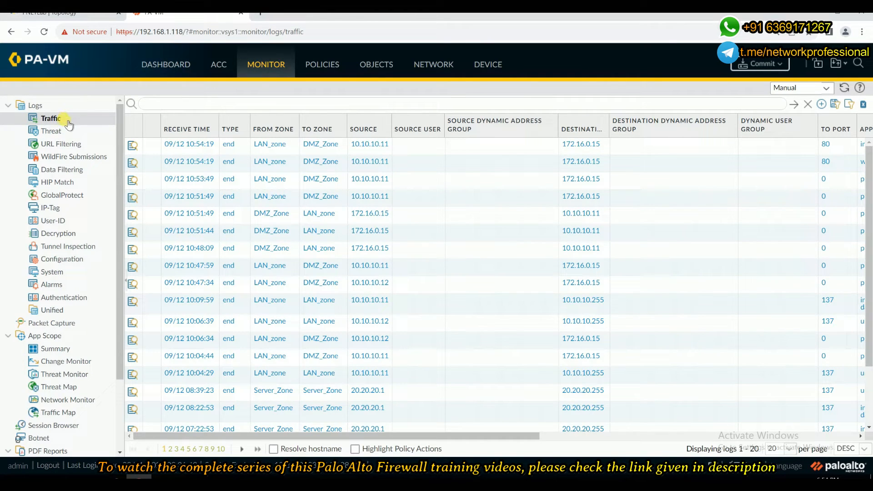
{"action": "scroll", "coordinate": [94, 225], "scroll_direction": "down", "scroll_amount": 2}
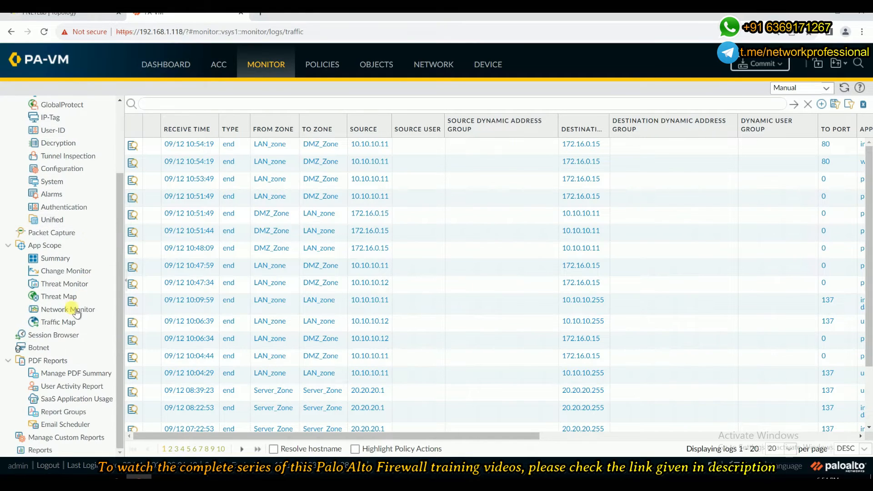
{"action": "left_click", "coordinate": [59, 336]}
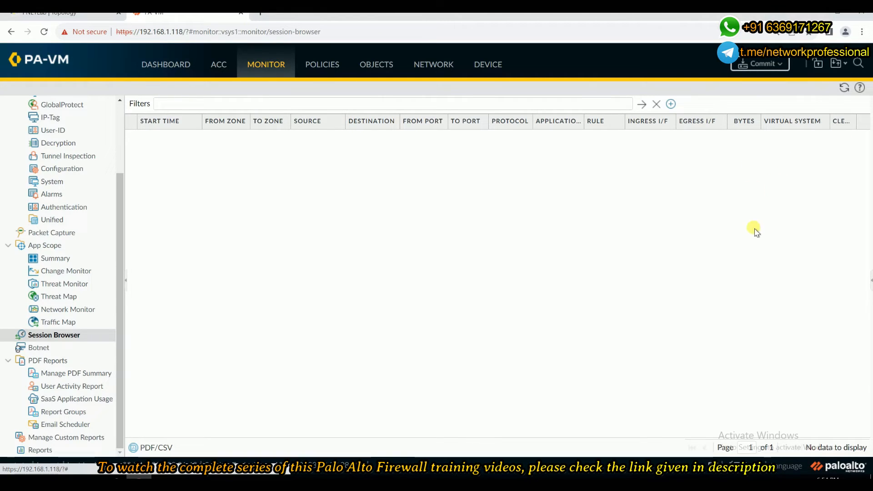
{"action": "left_click", "coordinate": [843, 88]}
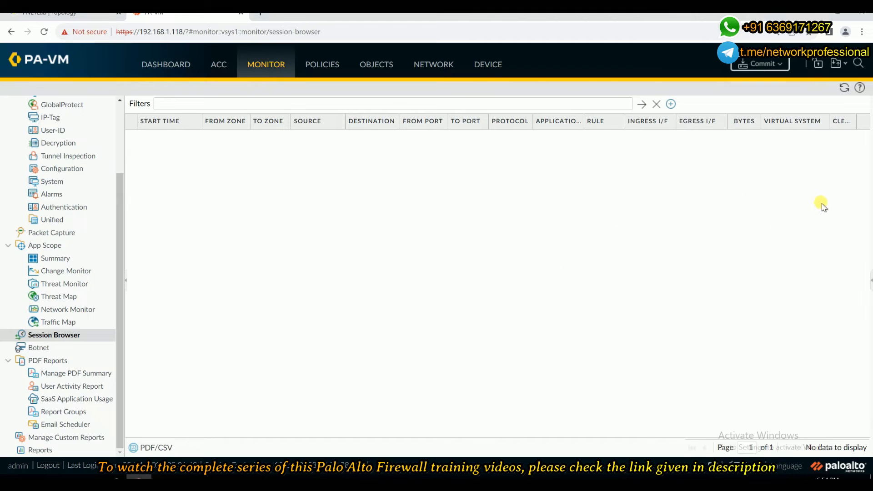
{"action": "scroll", "coordinate": [82, 256], "scroll_direction": "up", "scroll_amount": 2}
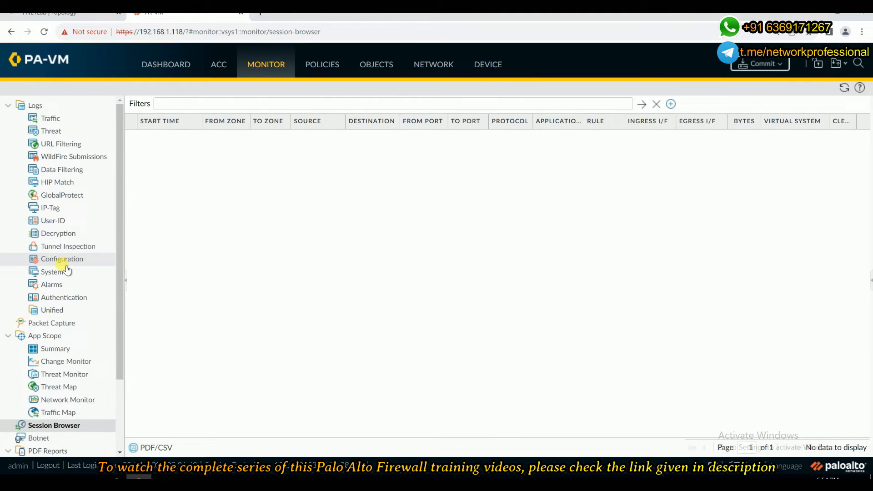
Refresh the traffic logs and scroll across LAN_zone to DMZ_Zone entries' applications, actions and rules.
{"action": "left_click", "coordinate": [87, 118]}
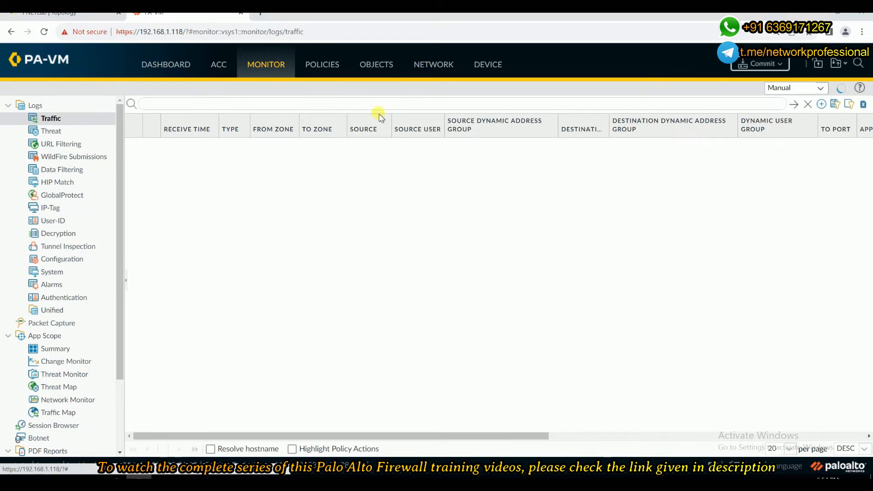
{"action": "left_click", "coordinate": [53, 119]}
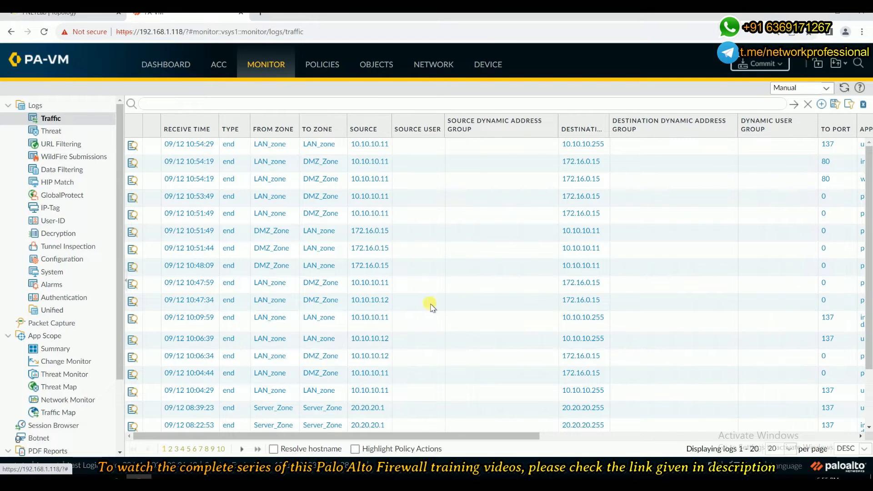
{"action": "left_click_drag", "start_coordinate": [419, 434], "coordinate": [517, 435]}
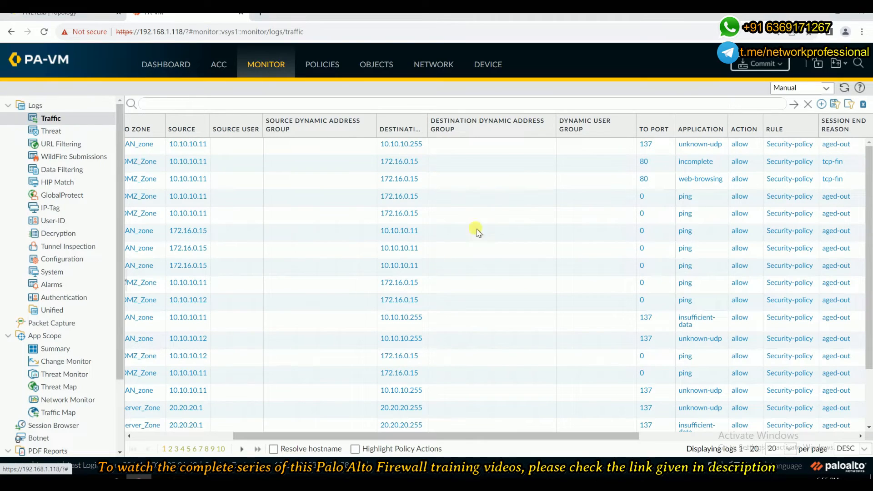
{"action": "left_click", "coordinate": [703, 203]}
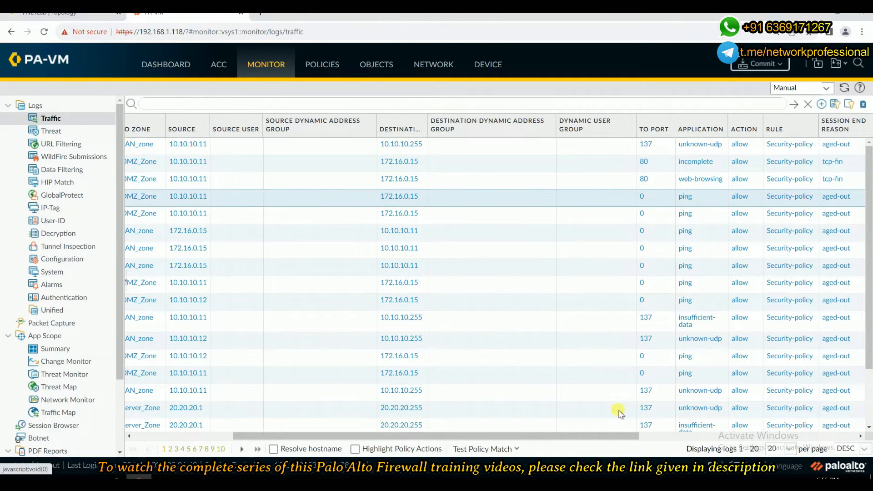
{"action": "left_click_drag", "start_coordinate": [597, 437], "coordinate": [380, 423]}
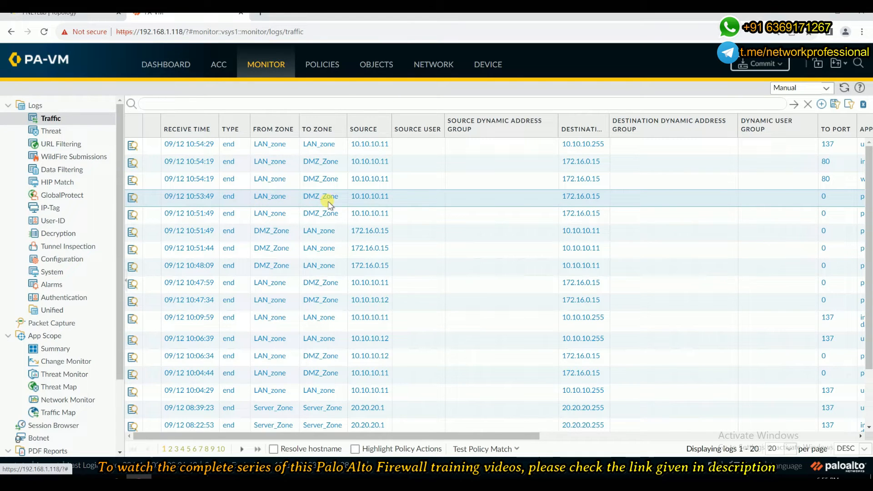
Open the detailed log view of the LAN_zone to DMZ_Zone ping session and examine its source and destination details.
{"action": "left_click_drag", "start_coordinate": [558, 117], "coordinate": [520, 123]}
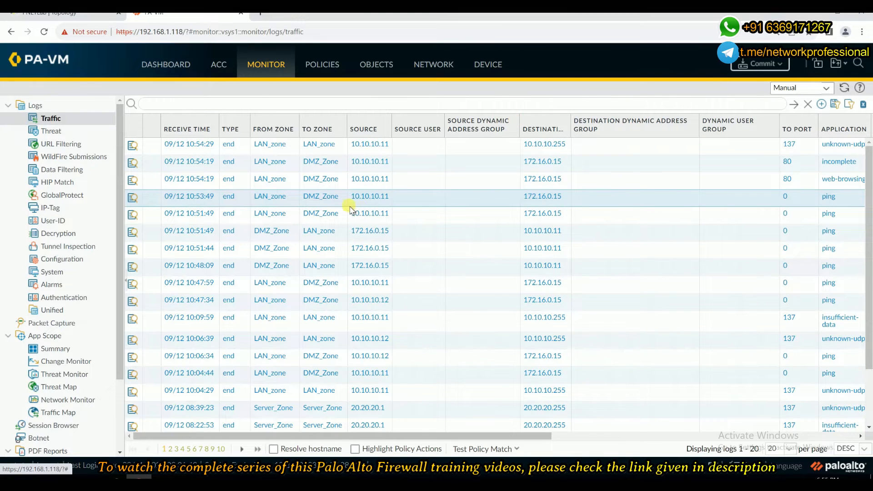
{"action": "left_click", "coordinate": [133, 199]}
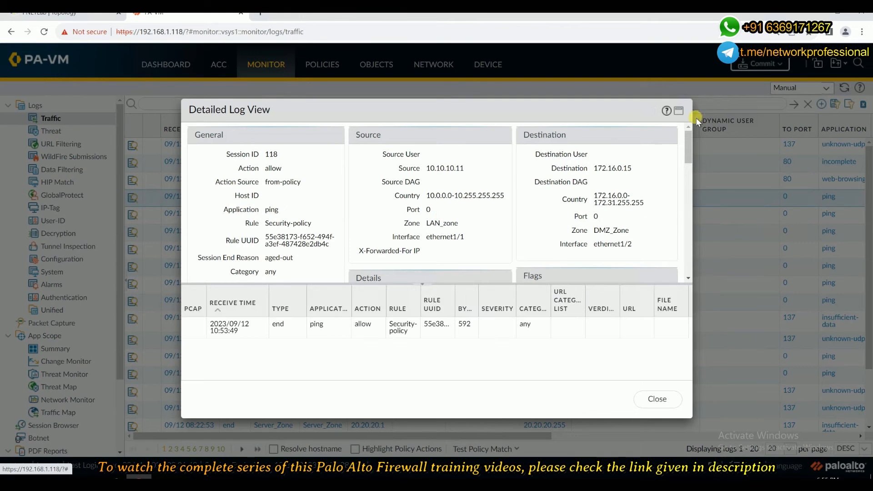
{"action": "left_click", "coordinate": [681, 111]}
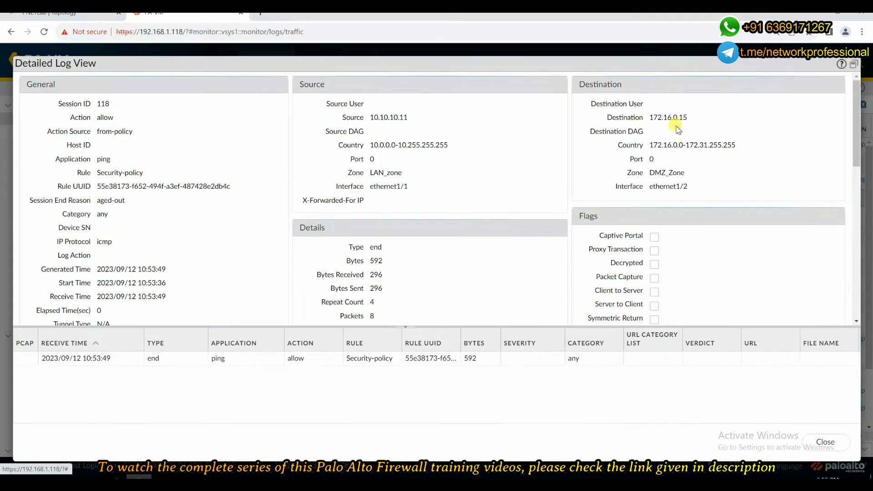
{"action": "left_click_drag", "start_coordinate": [370, 118], "coordinate": [408, 119]}
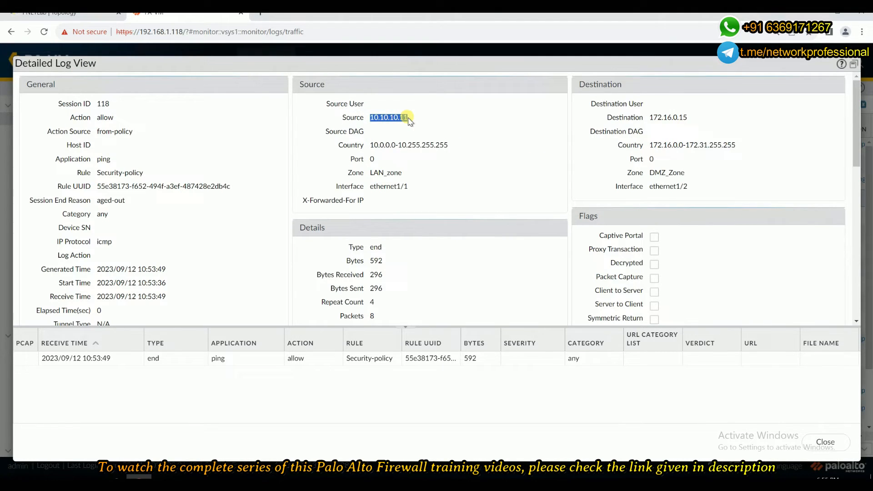
{"action": "left_click_drag", "start_coordinate": [650, 117], "coordinate": [684, 120]}
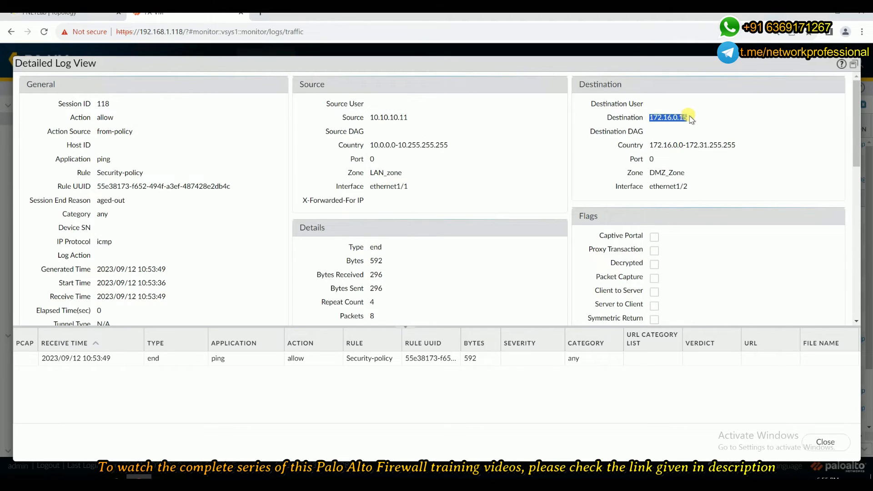
{"action": "scroll", "coordinate": [578, 187], "scroll_direction": "down", "scroll_amount": 10}
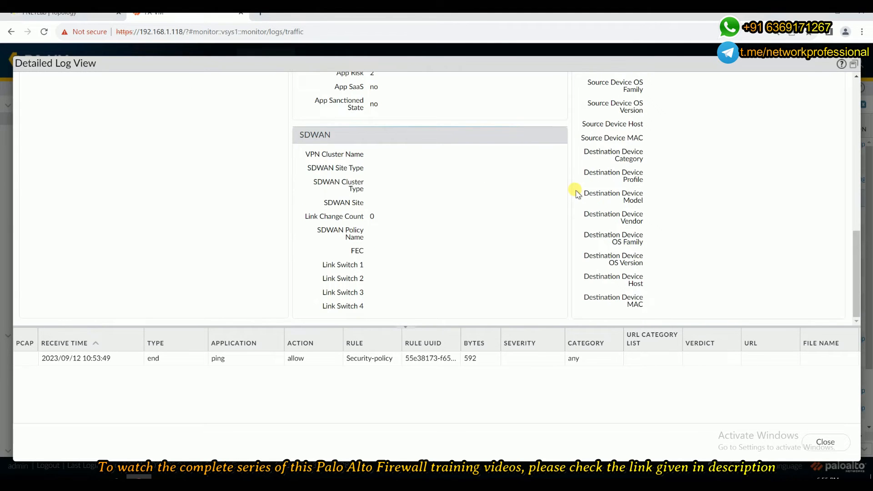
{"action": "scroll", "coordinate": [575, 193], "scroll_direction": "up", "scroll_amount": 15}
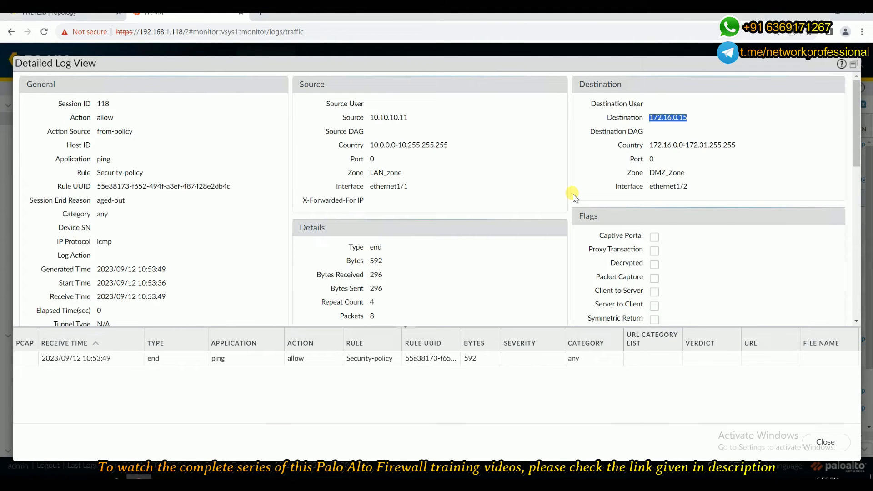
{"action": "left_click", "coordinate": [825, 442]}
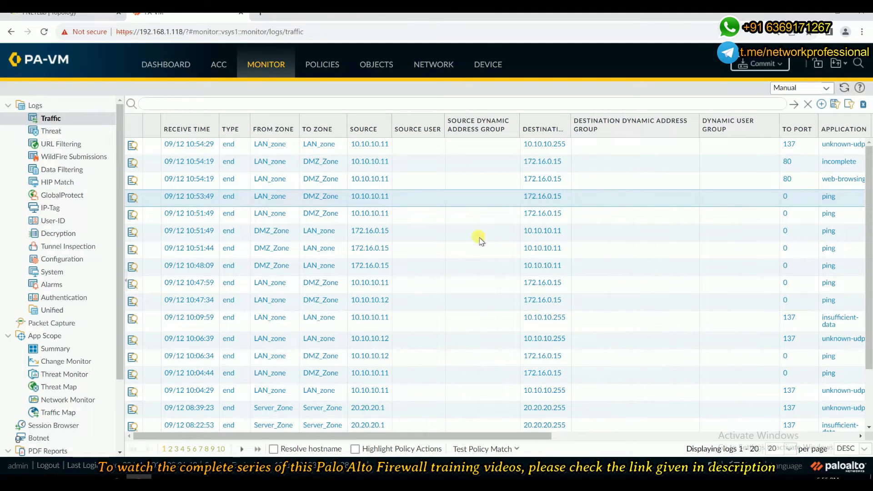
Open the detailed log of the DMZ_Zone to LAN_zone ping session and examine its source and destination addresses.
{"action": "left_click", "coordinate": [383, 235]}
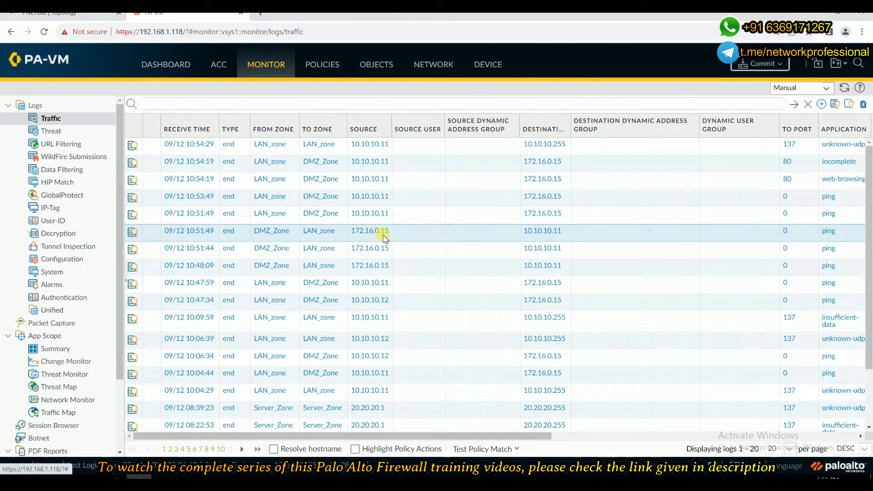
{"action": "left_click", "coordinate": [132, 232]}
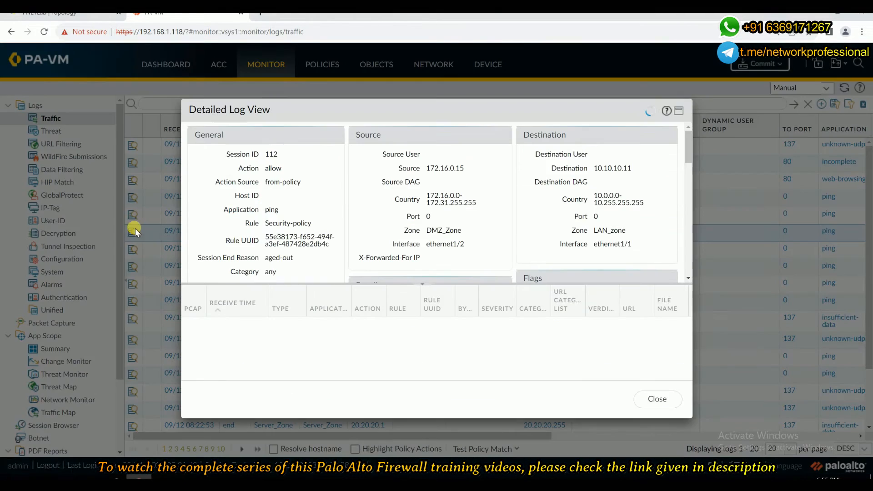
{"action": "left_click_drag", "start_coordinate": [427, 169], "coordinate": [470, 171]}
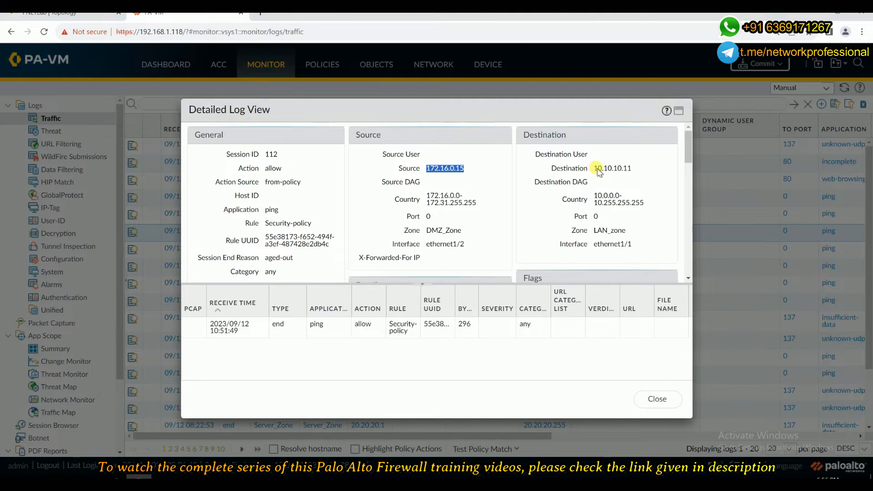
{"action": "left_click_drag", "start_coordinate": [594, 169], "coordinate": [635, 170]}
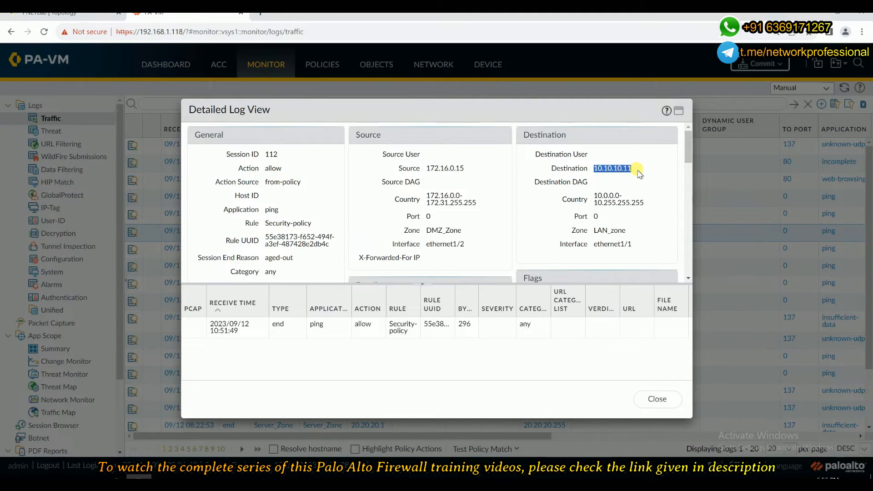
{"action": "left_click", "coordinate": [658, 400]}
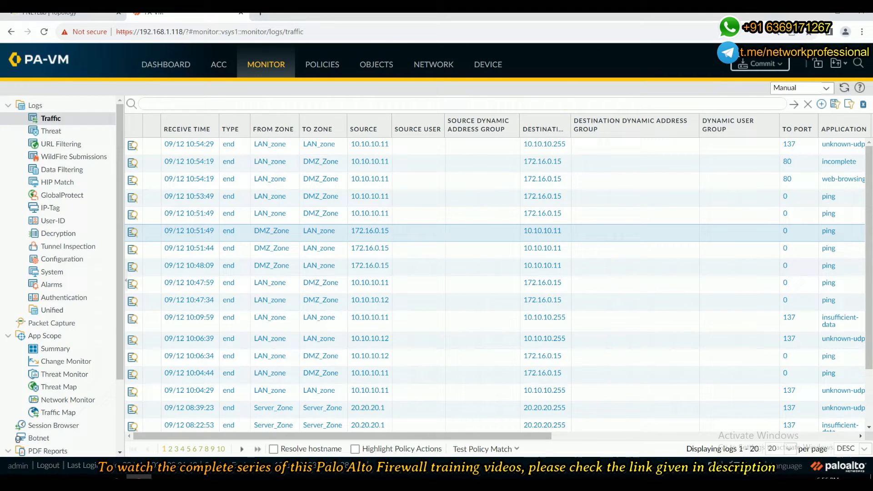
Check the lab topology, then add a new NAT policy rule named NAT-Profile-1 with NAT type ipv4.
{"action": "left_click", "coordinate": [64, 12]}
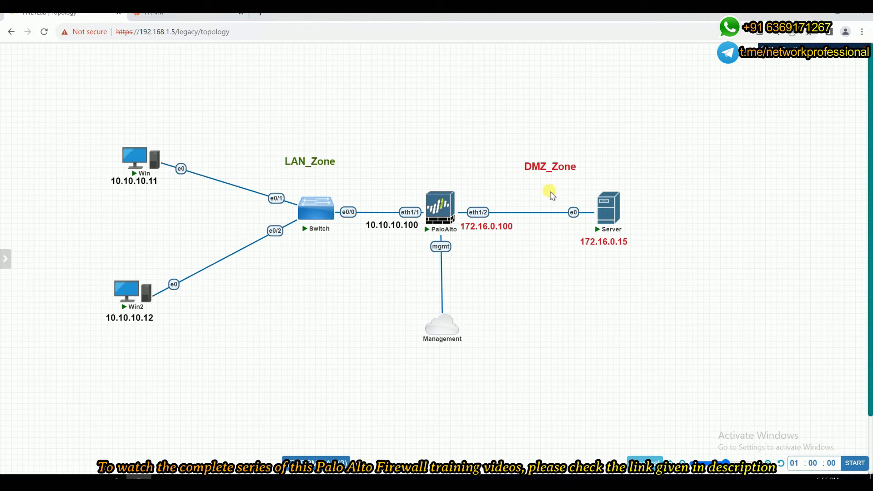
{"action": "left_click", "coordinate": [158, 17]}
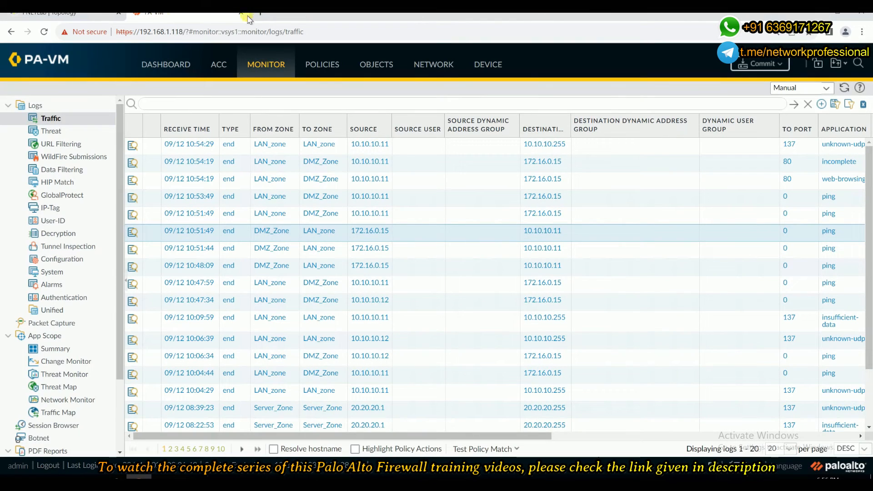
{"action": "left_click", "coordinate": [335, 67]}
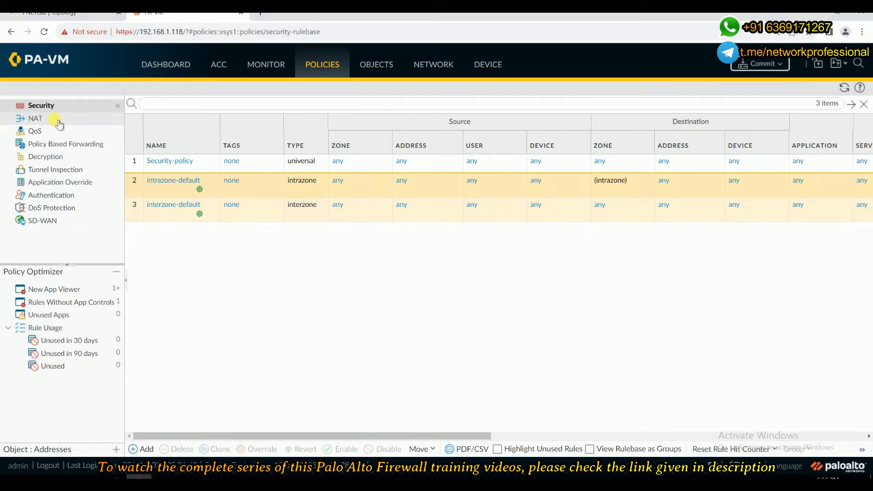
{"action": "left_click", "coordinate": [59, 123]}
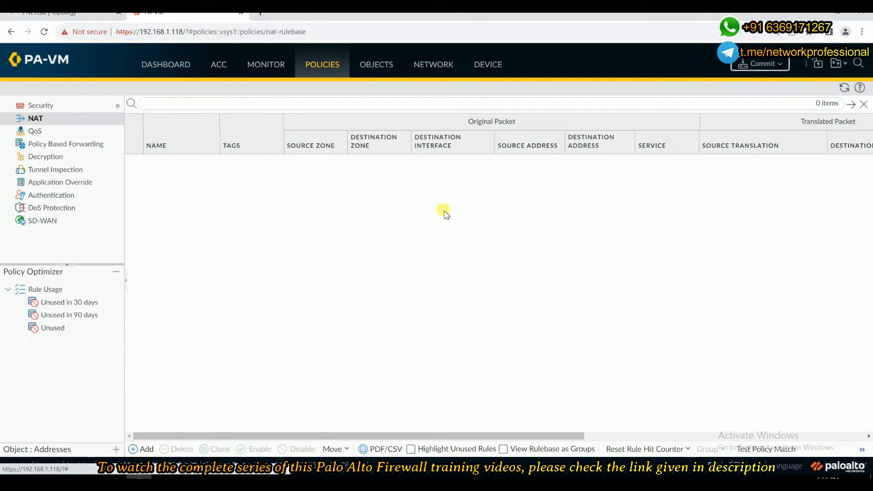
{"action": "left_click", "coordinate": [143, 450]}
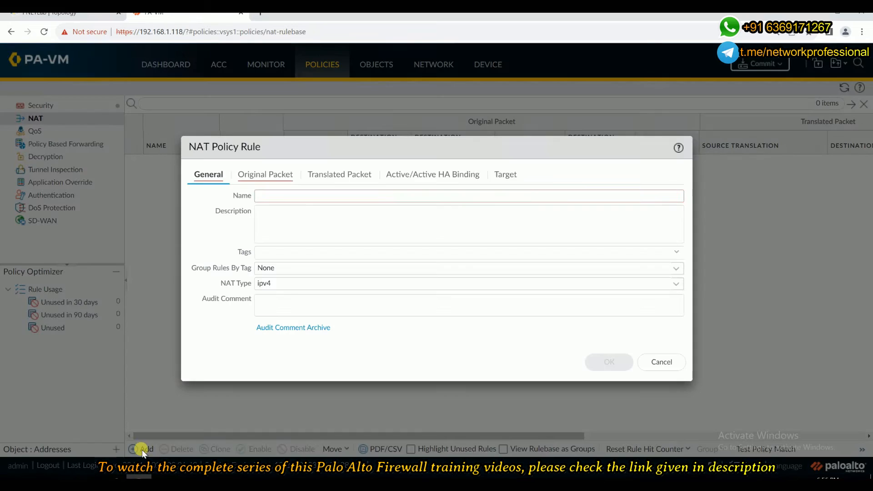
{"action": "left_click", "coordinate": [283, 193]}
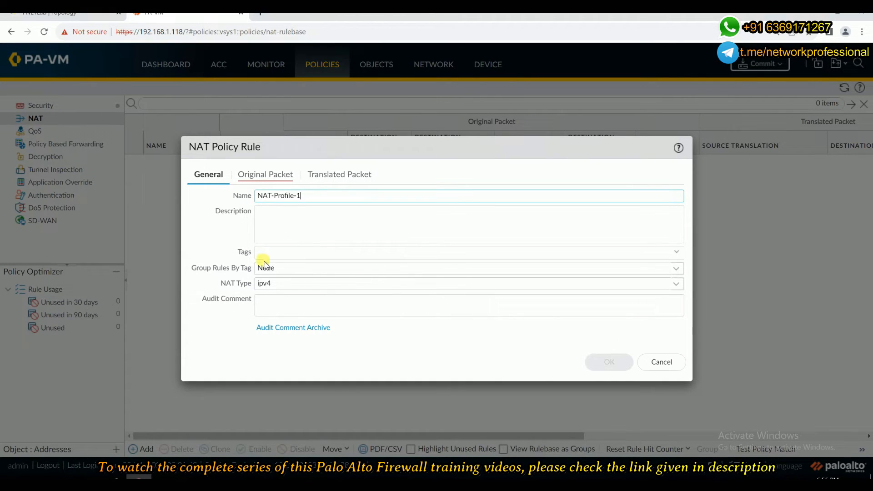
{"action": "left_click", "coordinate": [676, 285]}
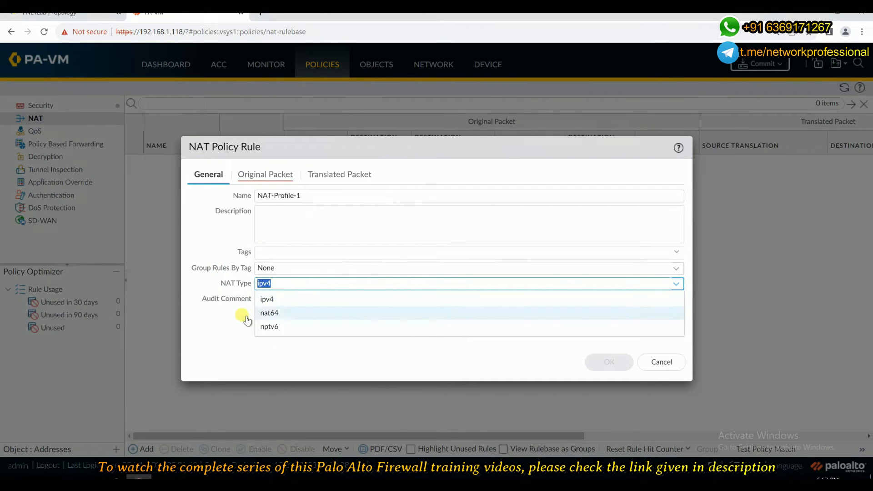
{"action": "left_click", "coordinate": [266, 300]}
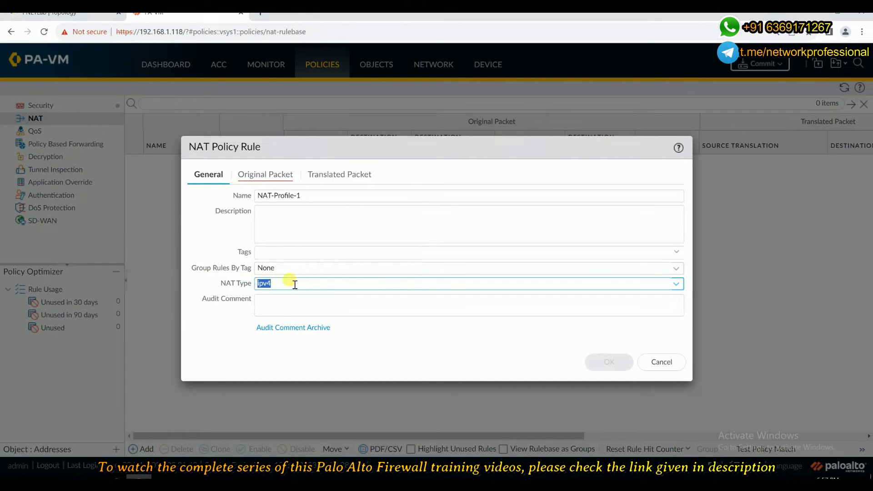
Add LAN_zone as the source zone of the NAT rule's original packet.
{"action": "left_click", "coordinate": [253, 176]}
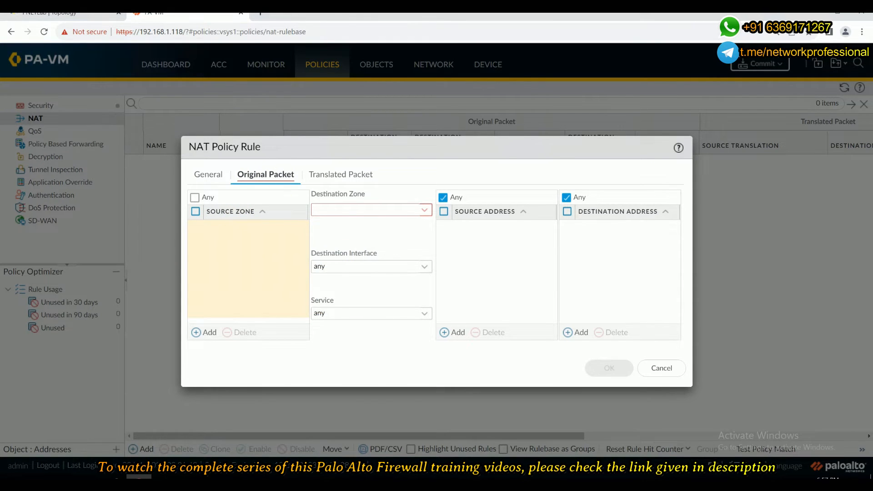
{"action": "left_click", "coordinate": [82, 13]}
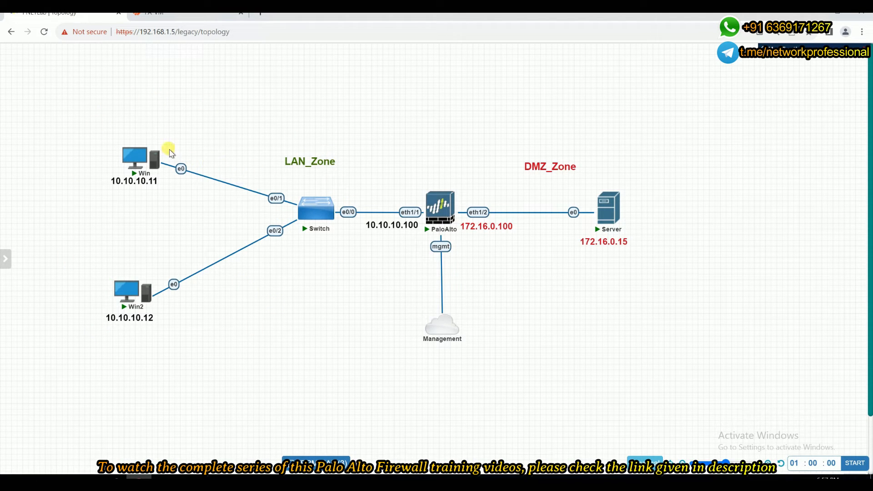
{"action": "mouse_move", "coordinate": [158, 146]}
{"action": "mouse_move", "coordinate": [500, 201]}
{"action": "mouse_move", "coordinate": [495, 167]}
{"action": "left_click", "coordinate": [176, 14]}
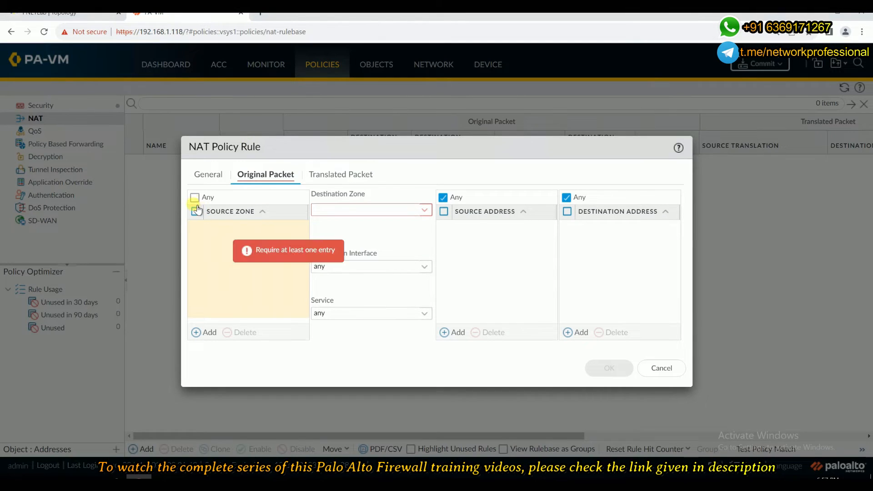
{"action": "left_click", "coordinate": [196, 333]}
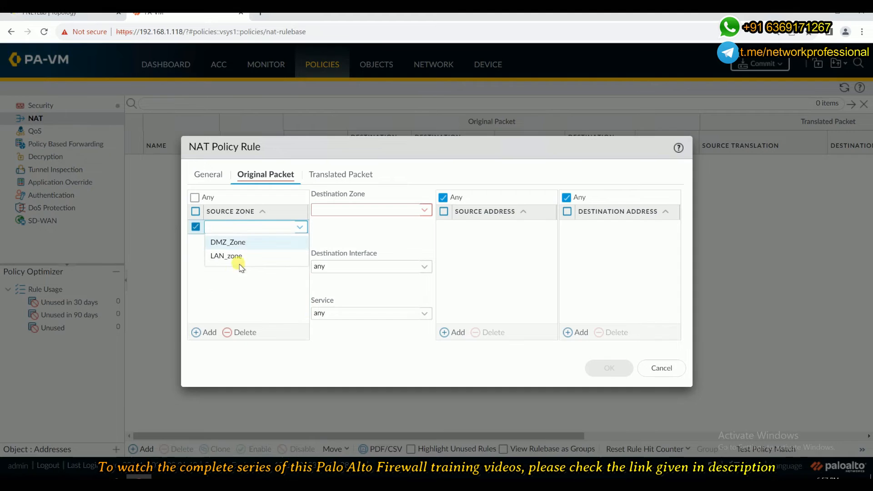
{"action": "left_click", "coordinate": [222, 257]}
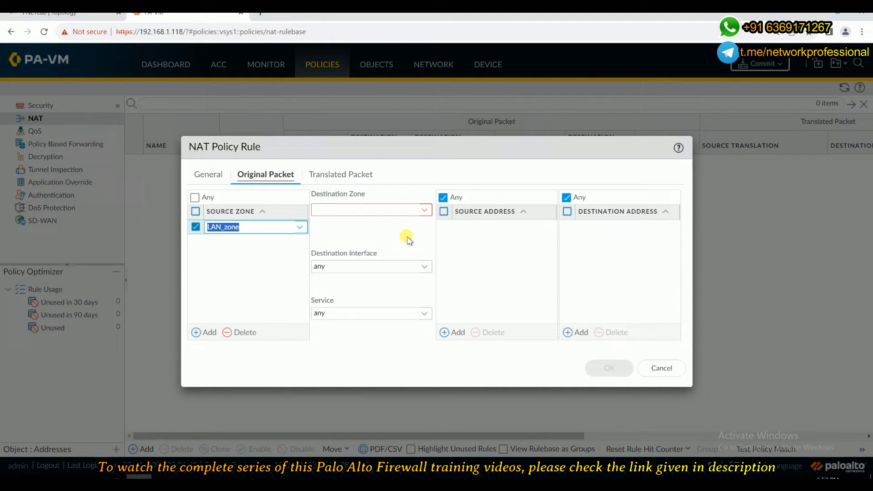
Set the original packet's destination zone to DMZ_Zone and destination interface to ethernet1/2.
{"action": "left_click", "coordinate": [424, 211]}
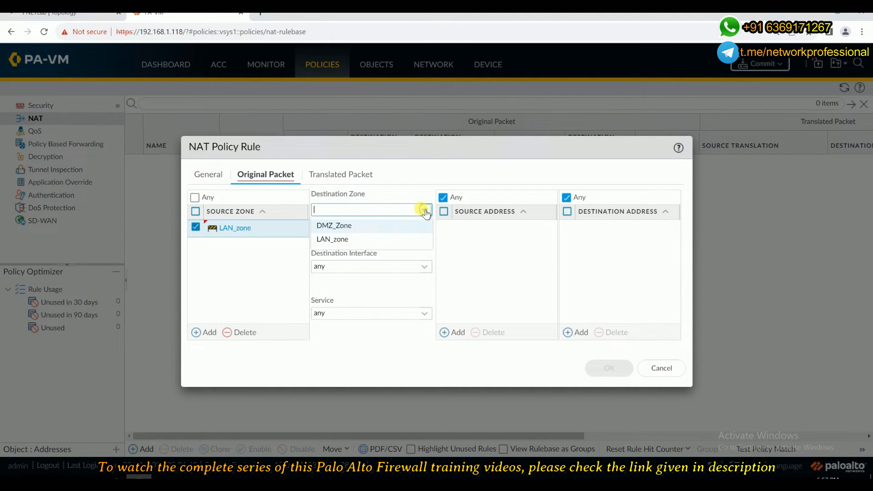
{"action": "left_click", "coordinate": [323, 224]}
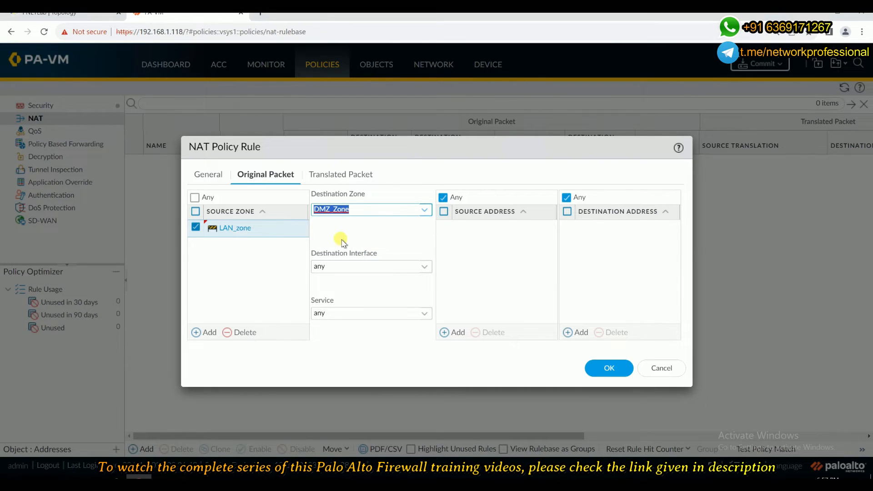
{"action": "left_click", "coordinate": [71, 20]}
{"action": "mouse_move", "coordinate": [456, 216]}
{"action": "left_click", "coordinate": [426, 266]}
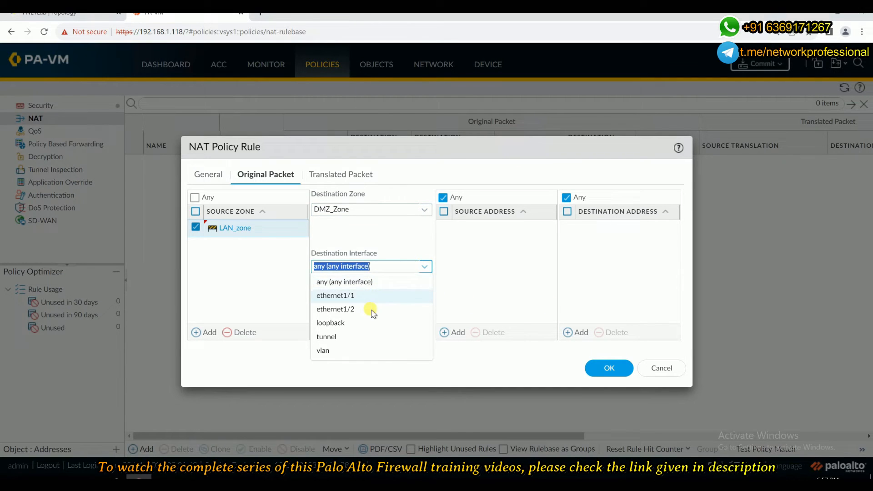
{"action": "left_click", "coordinate": [349, 311]}
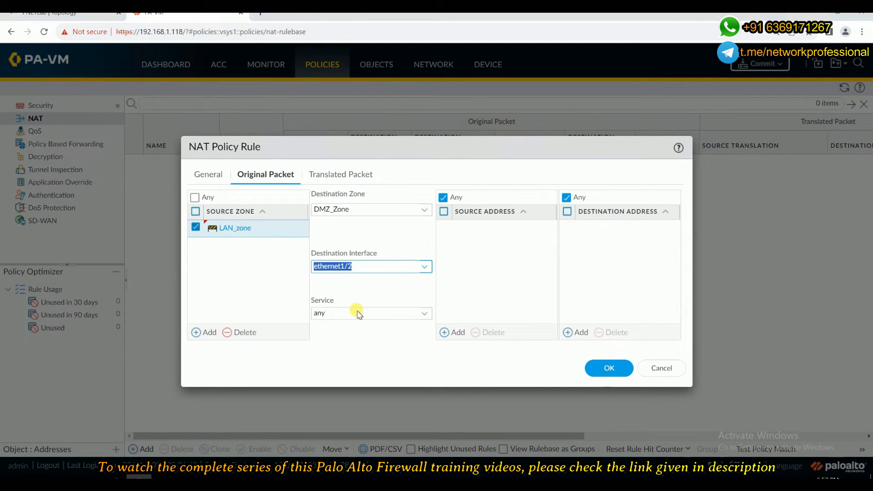
Keep the service as any and set the source address translation type to Dynamic IP And Port.
{"action": "left_click", "coordinate": [423, 315]}
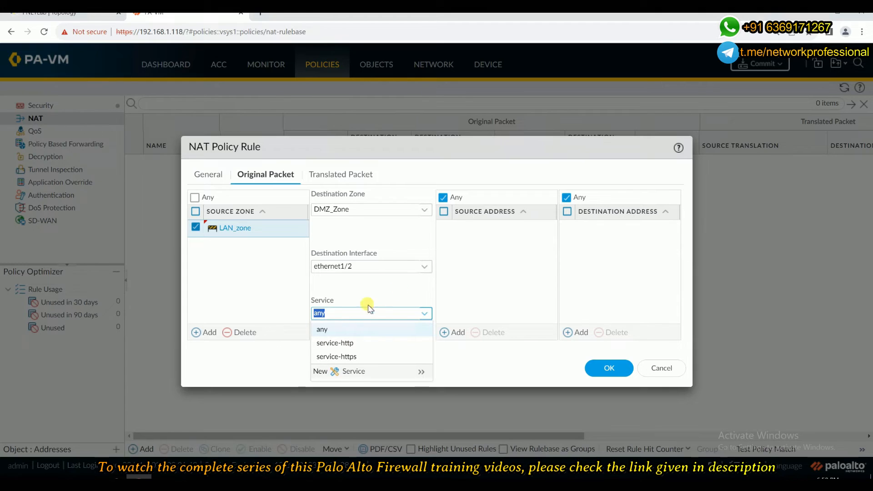
{"action": "left_click", "coordinate": [344, 291]}
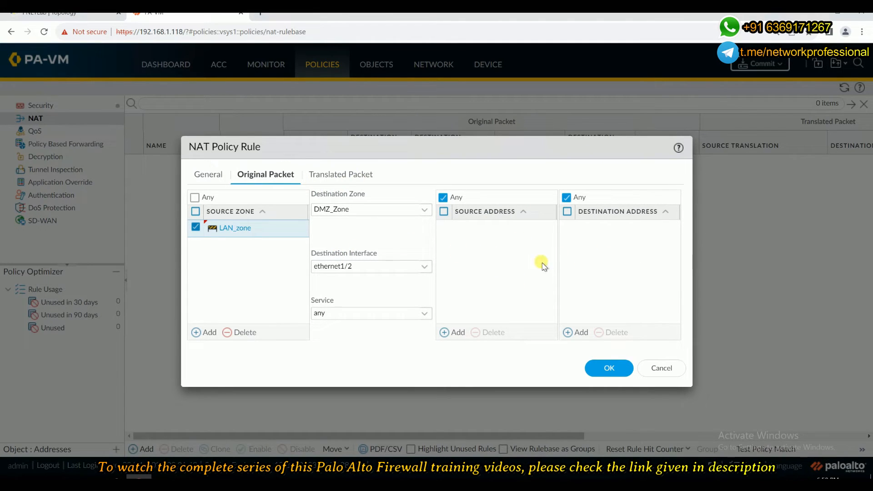
{"action": "left_click", "coordinate": [335, 178]}
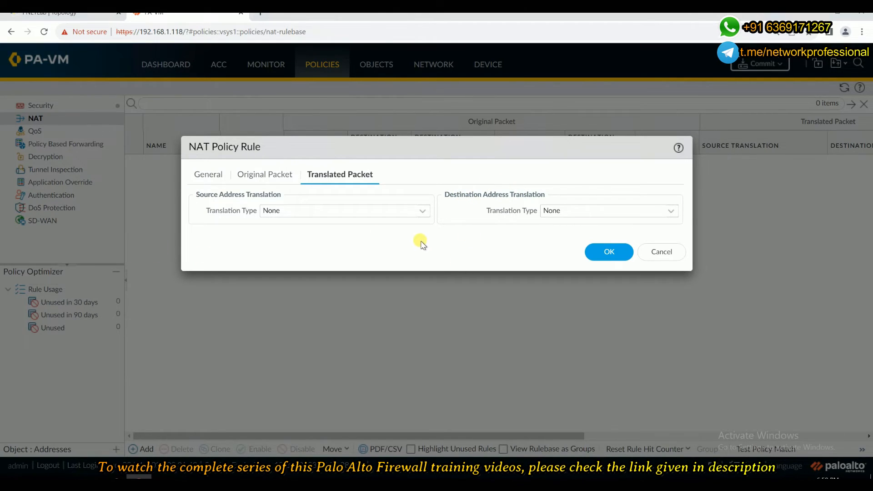
{"action": "left_click", "coordinate": [425, 212]}
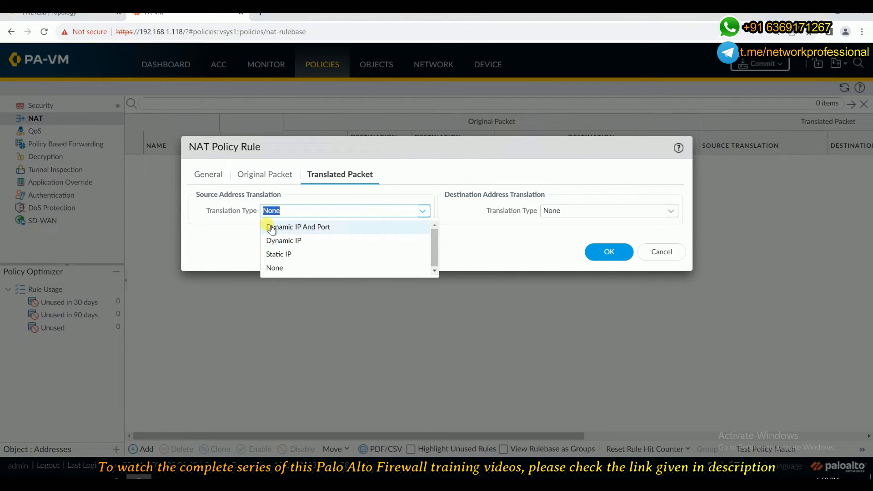
{"action": "left_click", "coordinate": [341, 228]}
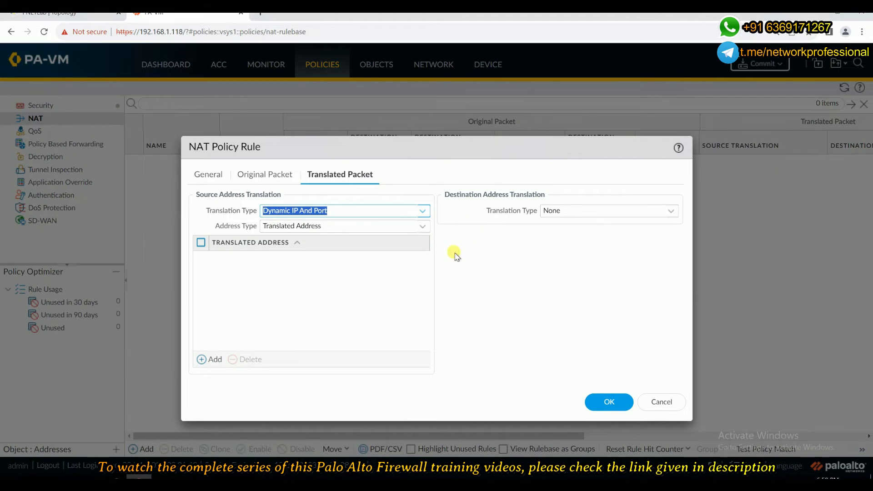
Set the NAT rule's source translation address type to Interface Address.
{"action": "left_click", "coordinate": [488, 285]}
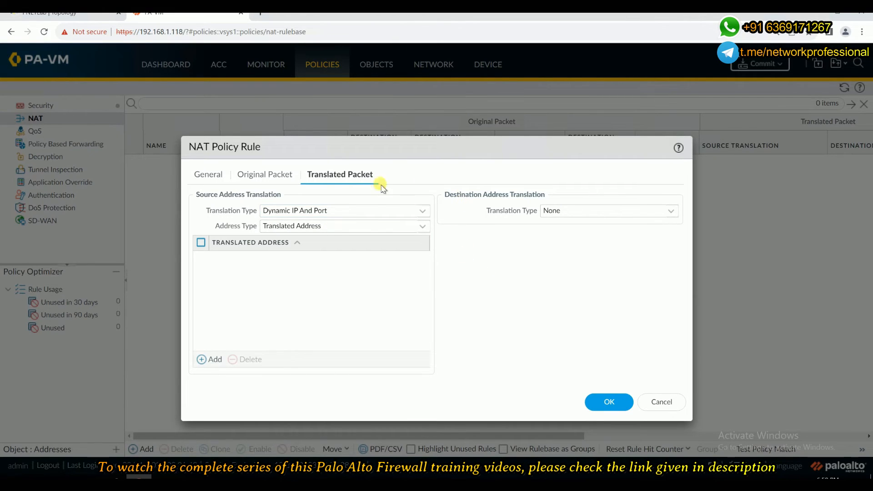
{"action": "left_click", "coordinate": [266, 208]}
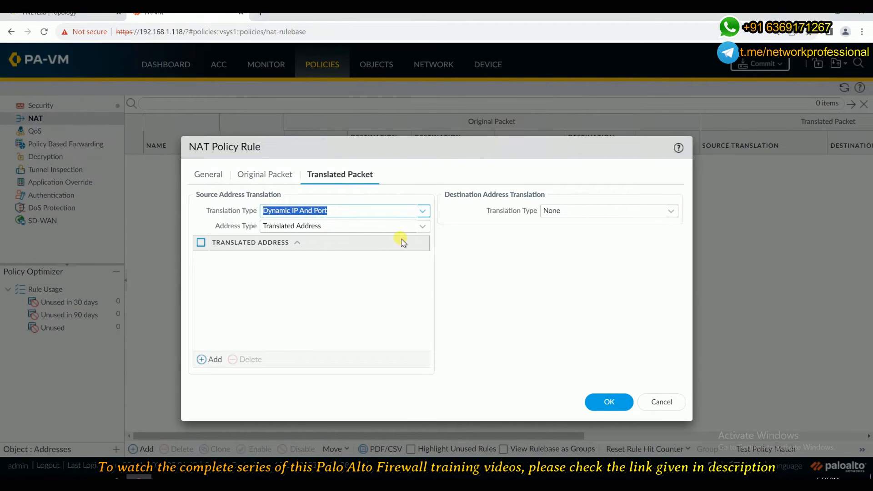
{"action": "left_click", "coordinate": [421, 227]}
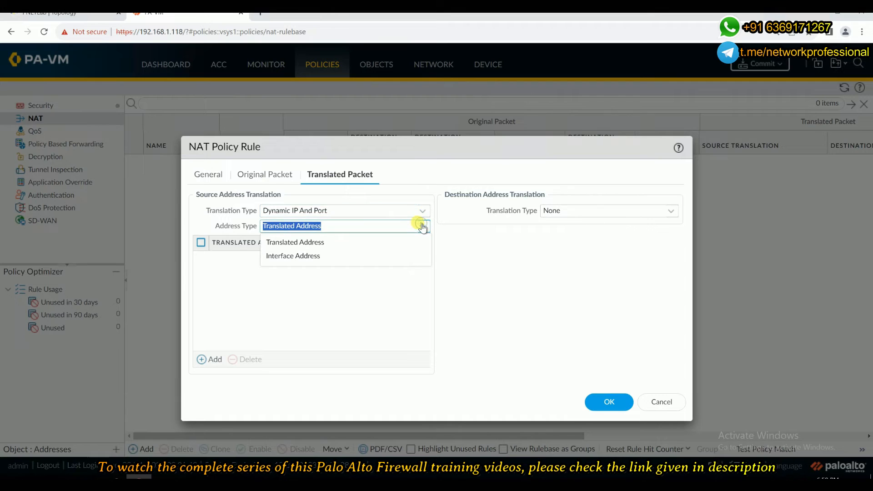
{"action": "left_click", "coordinate": [287, 255]}
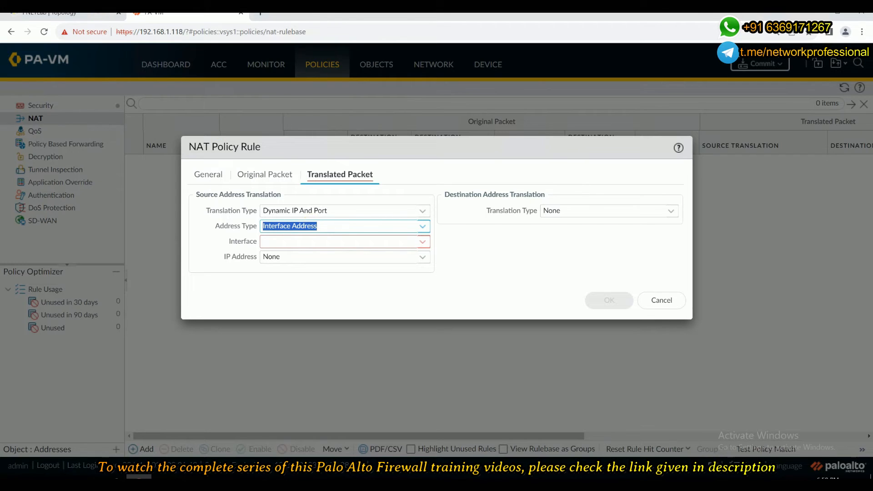
Check the lab topology and select ethernet1/2 as the source translation interface.
{"action": "left_click", "coordinate": [86, 13]}
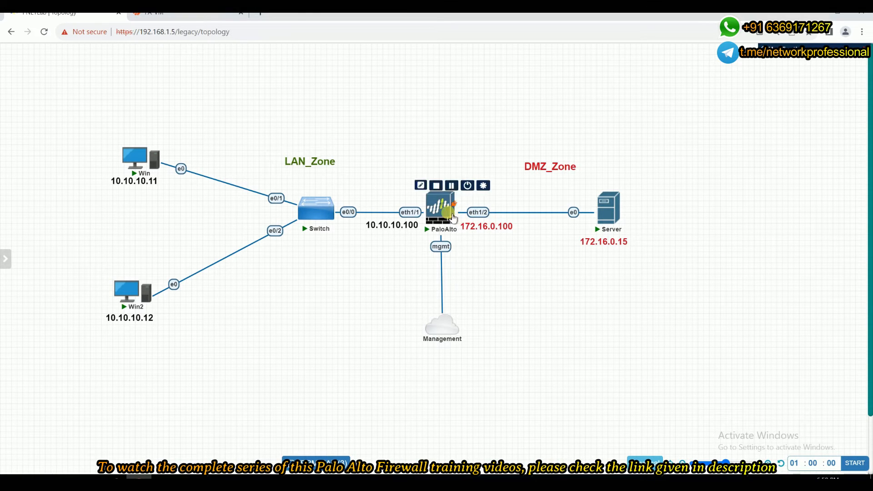
{"action": "mouse_move", "coordinate": [459, 217]}
{"action": "left_click", "coordinate": [195, 16]}
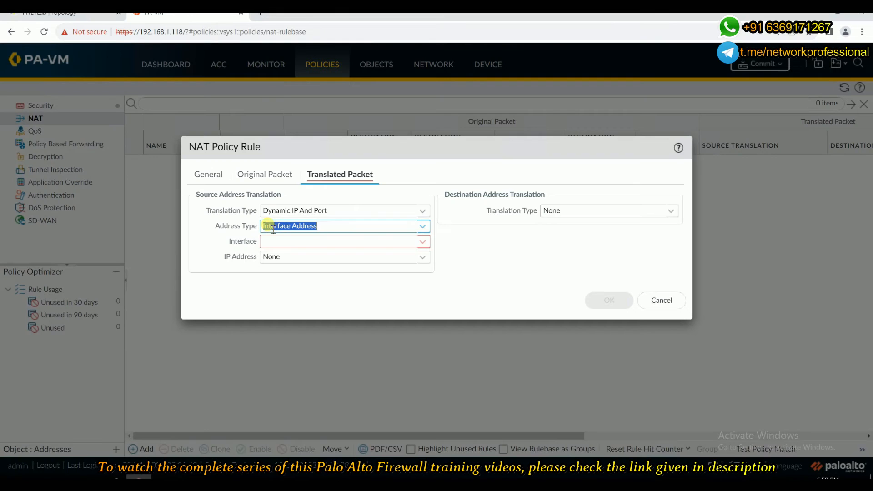
{"action": "left_click", "coordinate": [421, 243]}
{"action": "left_click", "coordinate": [289, 273]}
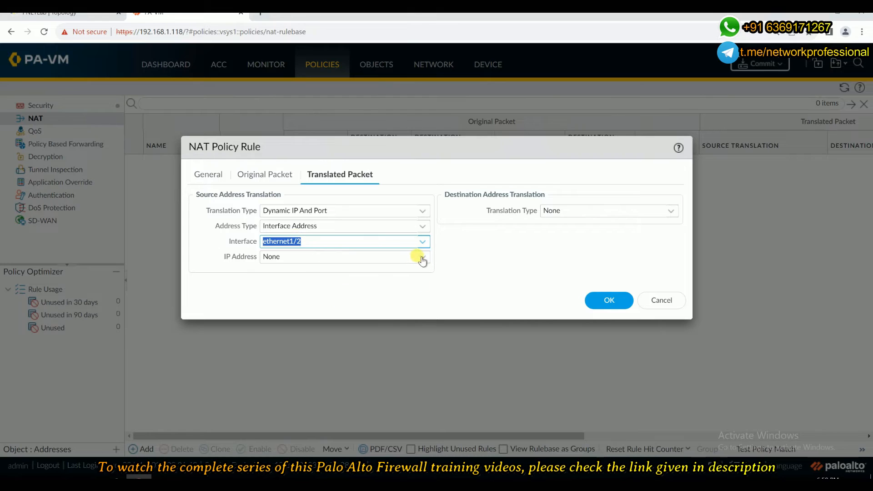
{"action": "left_click_drag", "start_coordinate": [299, 241], "coordinate": [266, 242]}
Choose 172.16.0.100/24 as the translation IP address and save the NAT rule.
{"action": "left_click", "coordinate": [422, 261]}
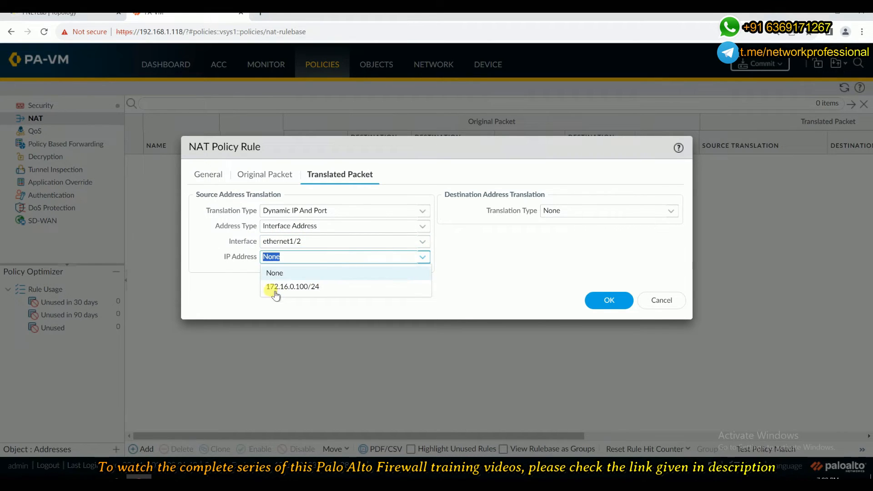
{"action": "left_click", "coordinate": [309, 287]}
{"action": "left_click", "coordinate": [309, 290]}
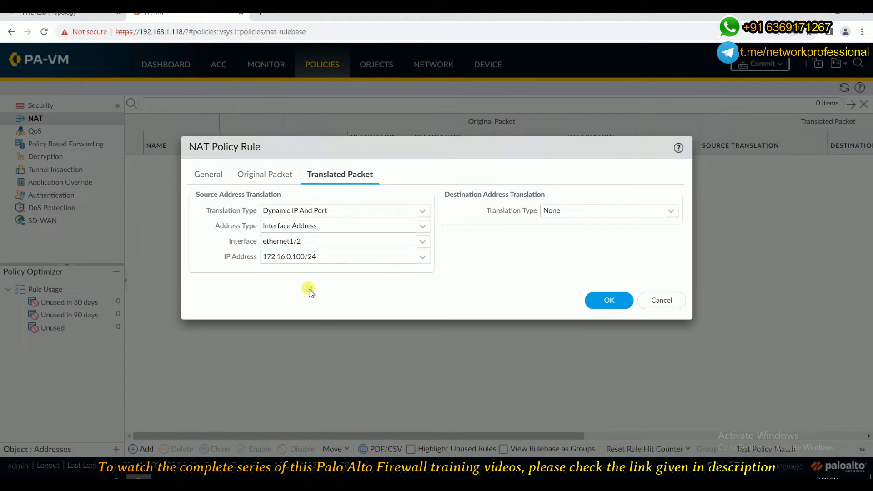
{"action": "left_click", "coordinate": [609, 301]}
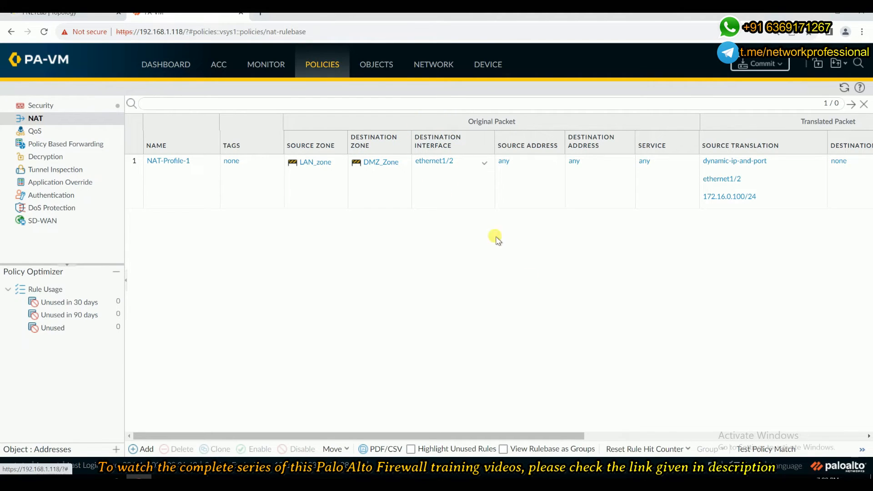
Review the NAT rule's columns, commit all configuration changes, and close the commit status window when finished.
{"action": "left_click_drag", "start_coordinate": [541, 434], "coordinate": [667, 432]}
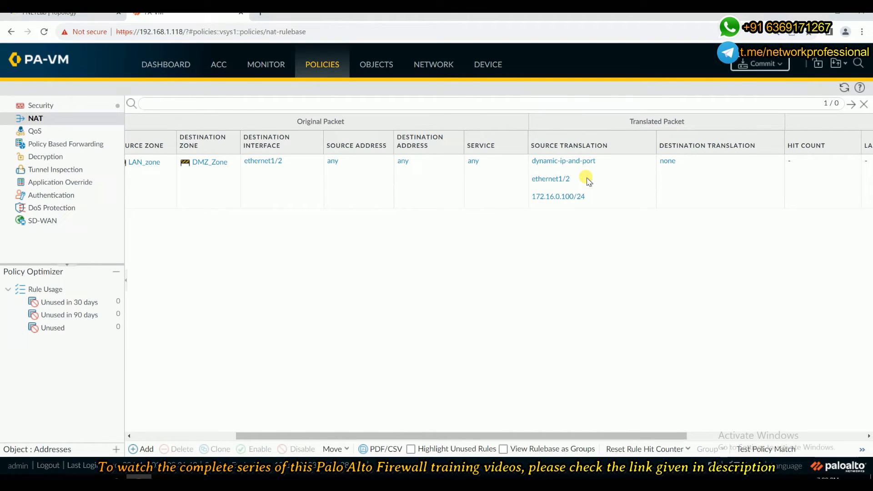
{"action": "left_click_drag", "start_coordinate": [507, 436], "coordinate": [350, 417]}
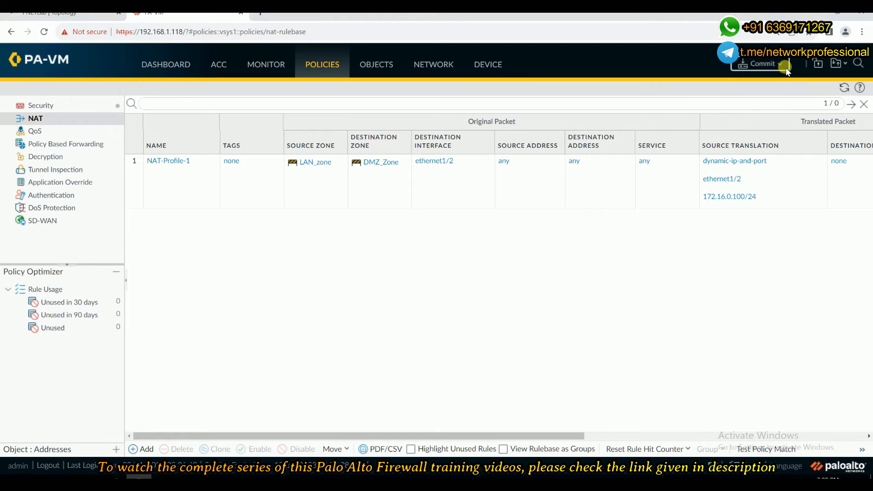
{"action": "left_click", "coordinate": [772, 67]}
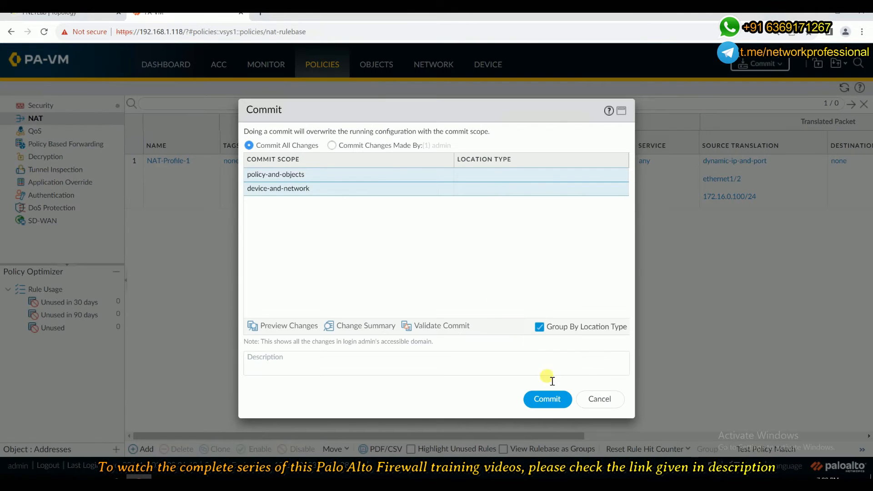
{"action": "left_click", "coordinate": [548, 400]}
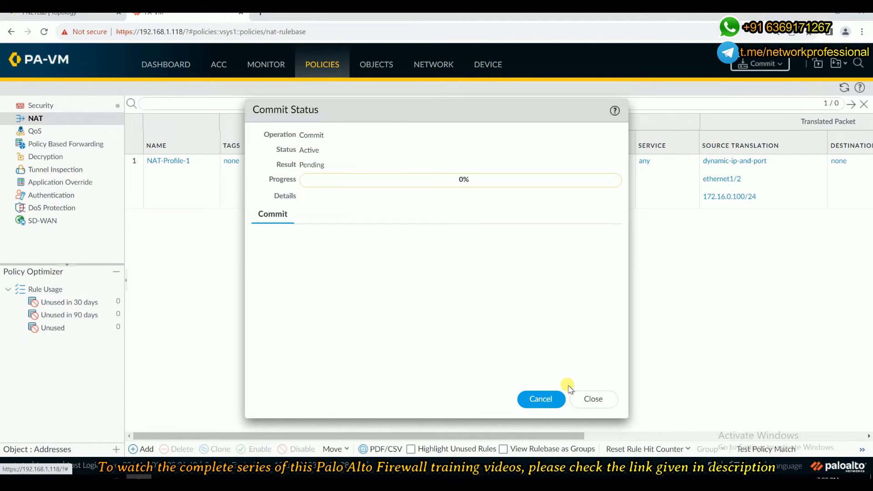
{"action": "left_click", "coordinate": [64, 13]}
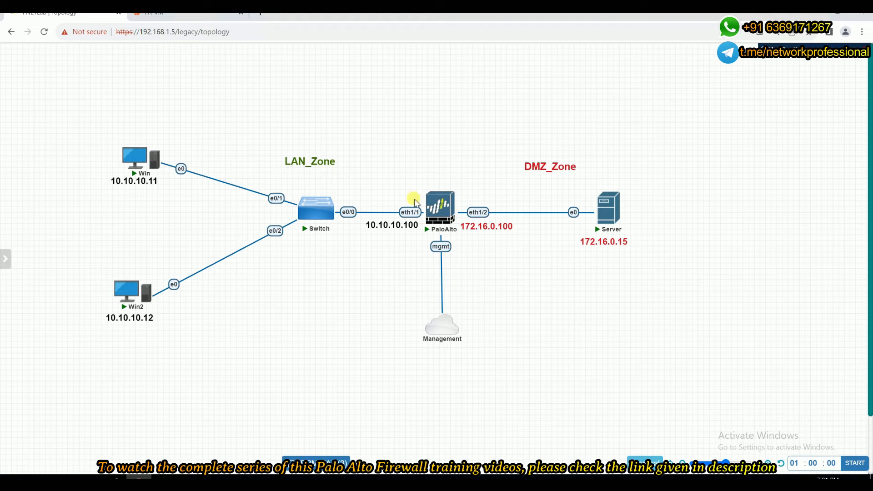
{"action": "mouse_move", "coordinate": [439, 208]}
{"action": "mouse_move", "coordinate": [474, 184]}
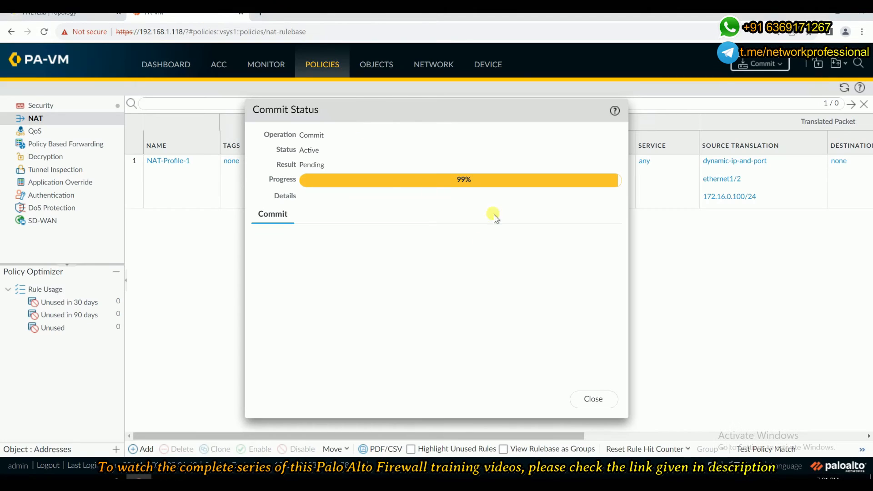
{"action": "triple_click", "coordinate": [382, 195]}
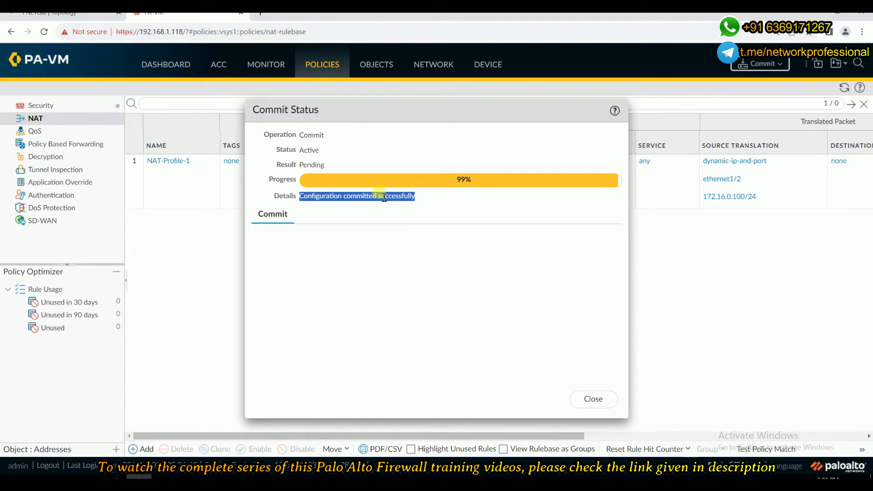
{"action": "left_click", "coordinate": [591, 399]}
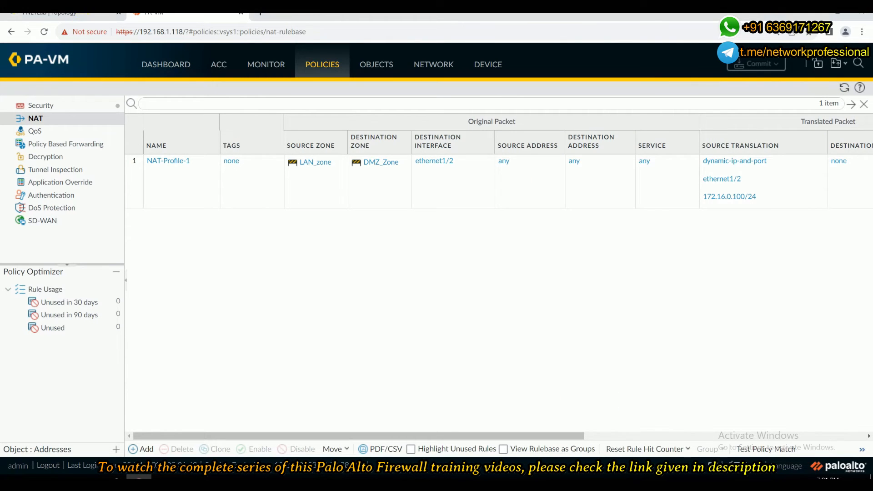
Try to start a packet capture on the firewall's eth1/1 interface from the topology.
{"action": "left_click", "coordinate": [73, 13]}
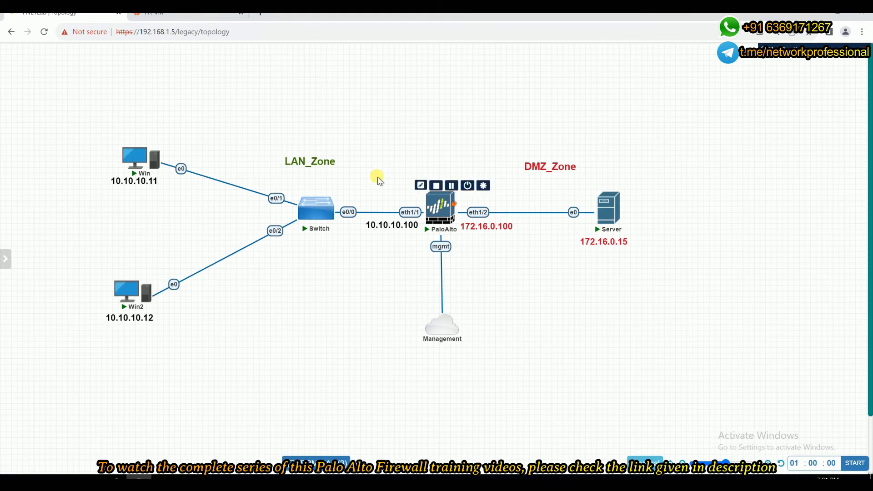
{"action": "right_click", "coordinate": [433, 209]}
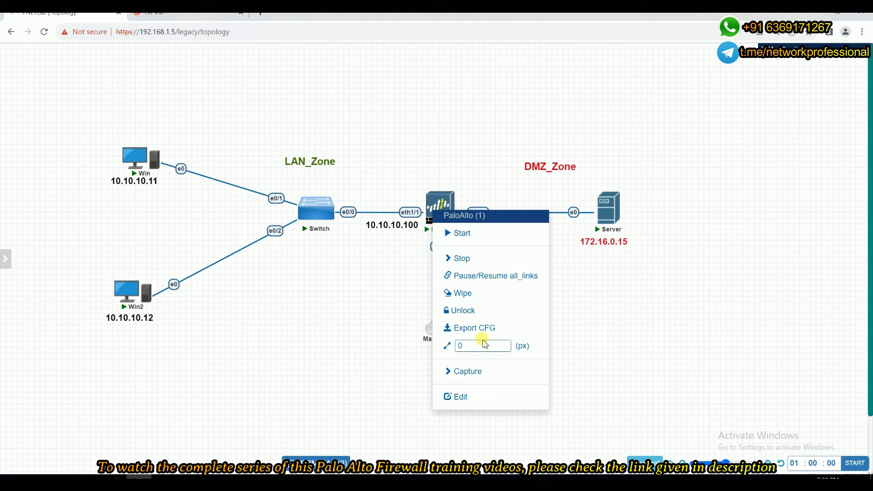
{"action": "left_click", "coordinate": [456, 373]}
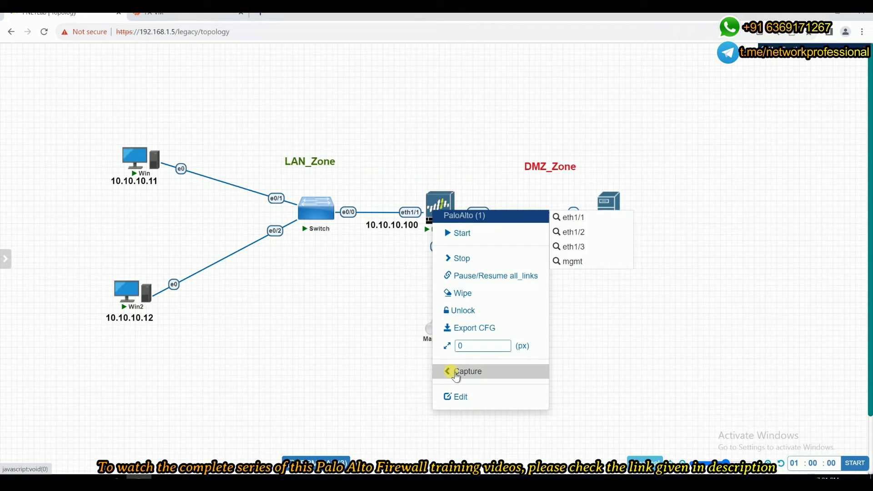
{"action": "left_click", "coordinate": [575, 225]}
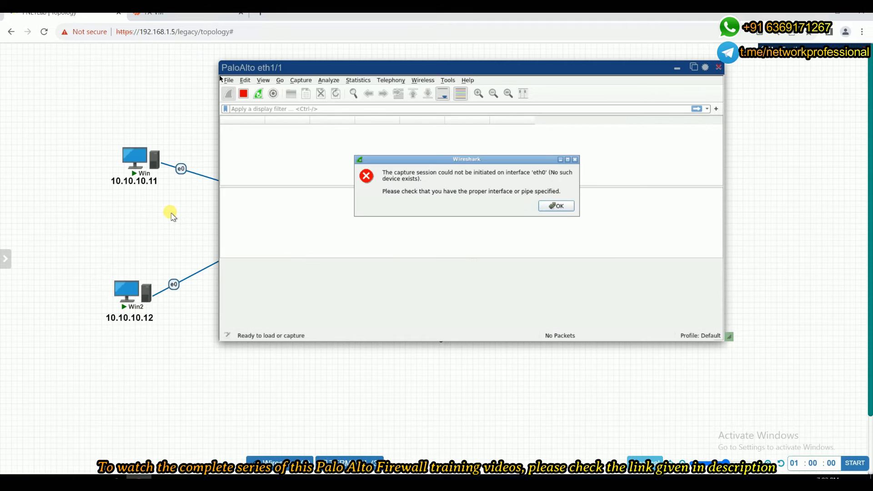
{"action": "left_click", "coordinate": [557, 206]}
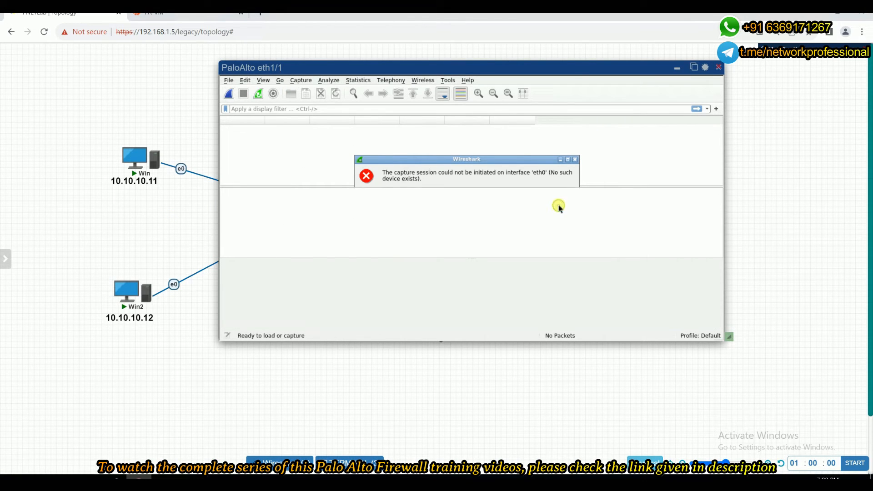
{"action": "left_click", "coordinate": [718, 68]}
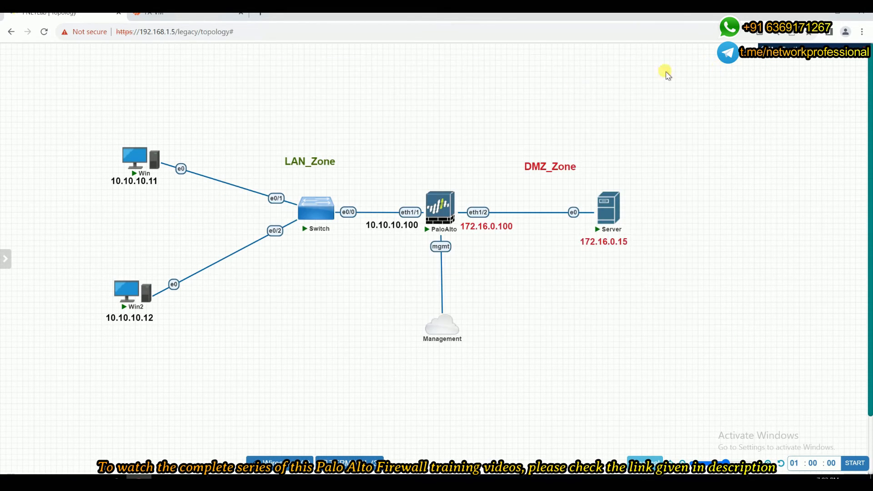
Start a packet capture on the firewall's eth1/1 interface, opening it with the Wireshark wrapper.
{"action": "mouse_move", "coordinate": [7, 254]}
{"action": "left_click", "coordinate": [11, 301]}
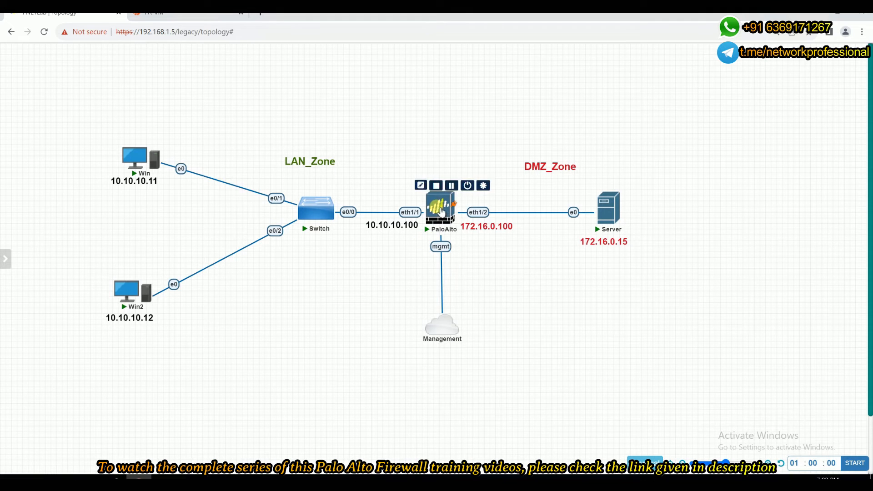
{"action": "right_click", "coordinate": [446, 216]}
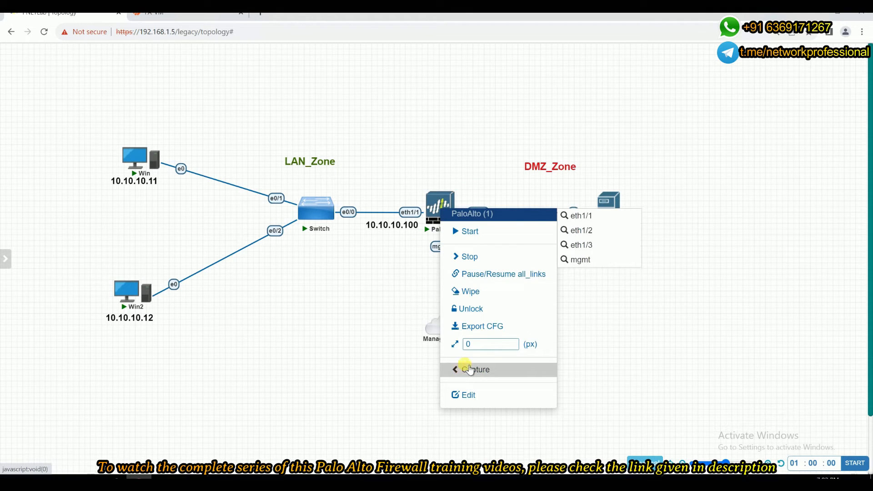
{"action": "left_click", "coordinate": [580, 218]}
{"action": "left_click", "coordinate": [476, 122]}
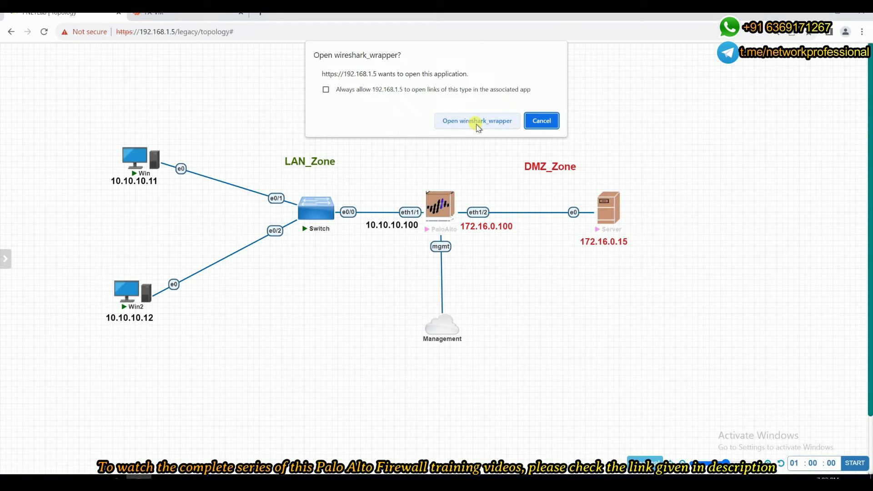
{"action": "left_click", "coordinate": [475, 122]}
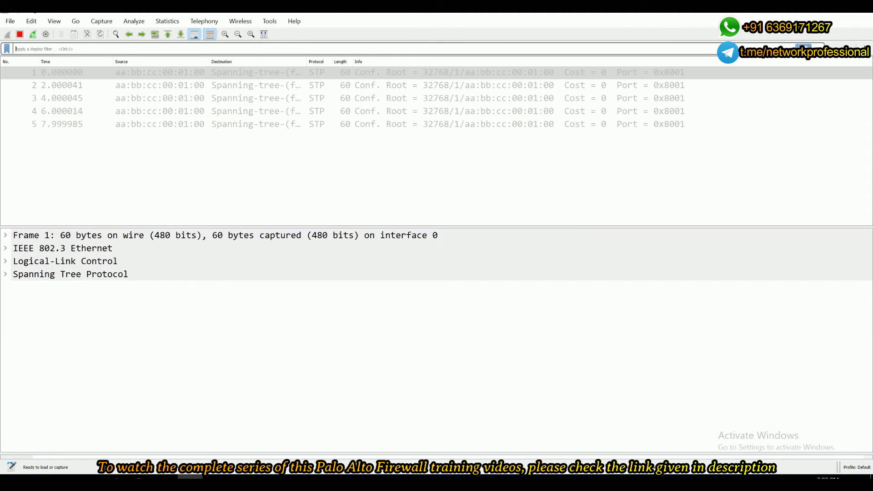
{"action": "left_click", "coordinate": [495, 331]}
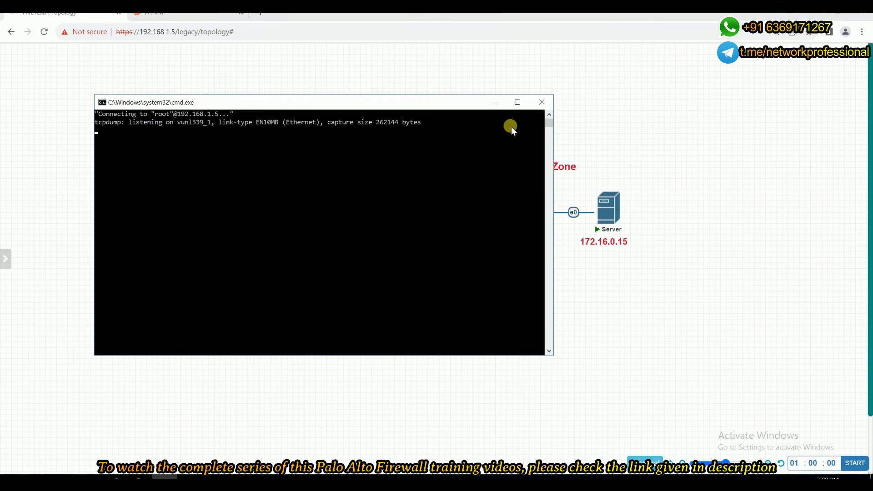
Start a second packet capture on the firewall's eth1/2 interface through the Wireshark wrapper.
{"action": "left_click", "coordinate": [494, 102]}
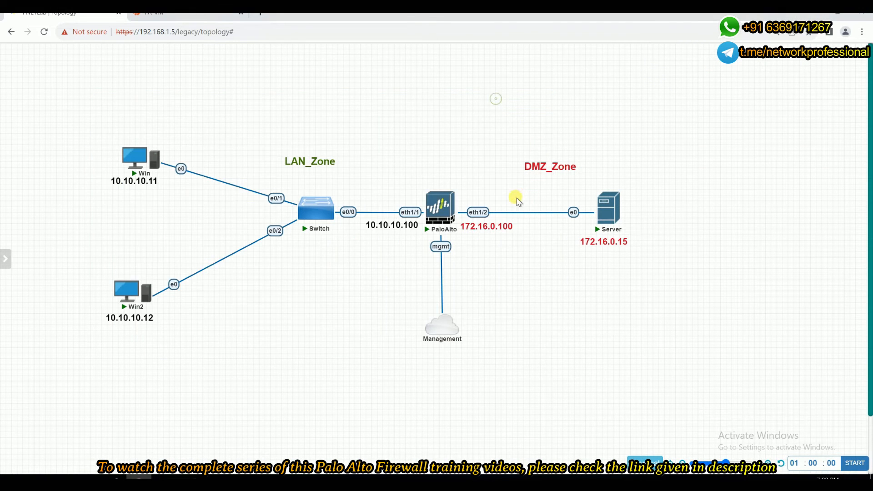
{"action": "right_click", "coordinate": [444, 212]}
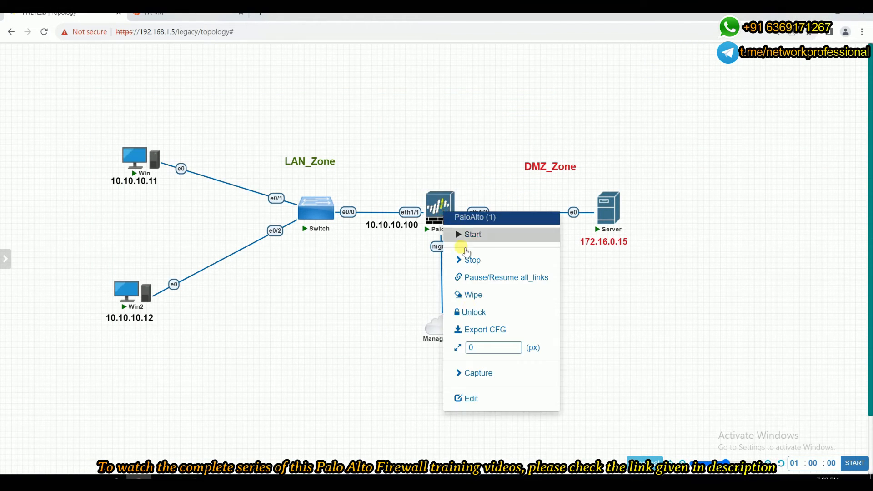
{"action": "left_click", "coordinate": [473, 375]}
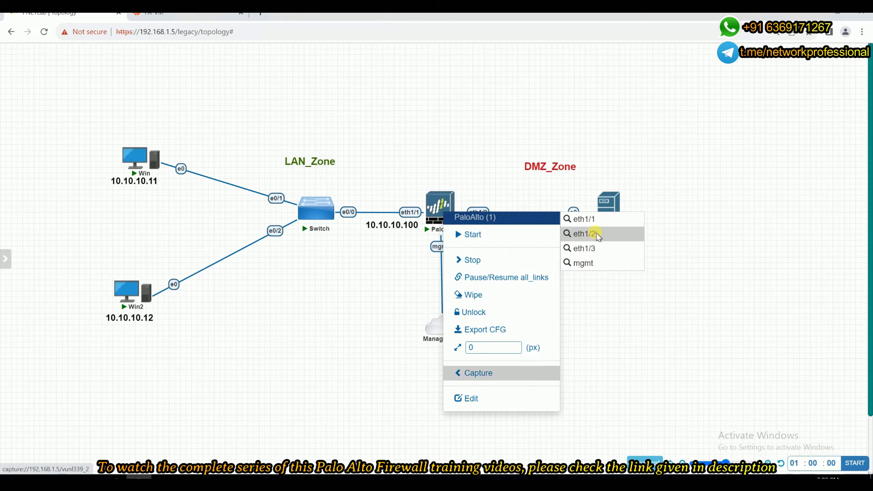
{"action": "left_click", "coordinate": [591, 234]}
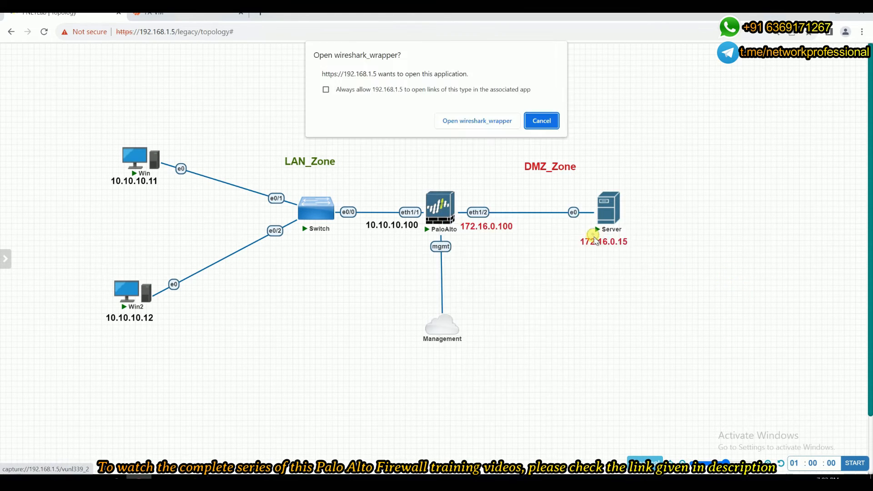
{"action": "left_click", "coordinate": [482, 121]}
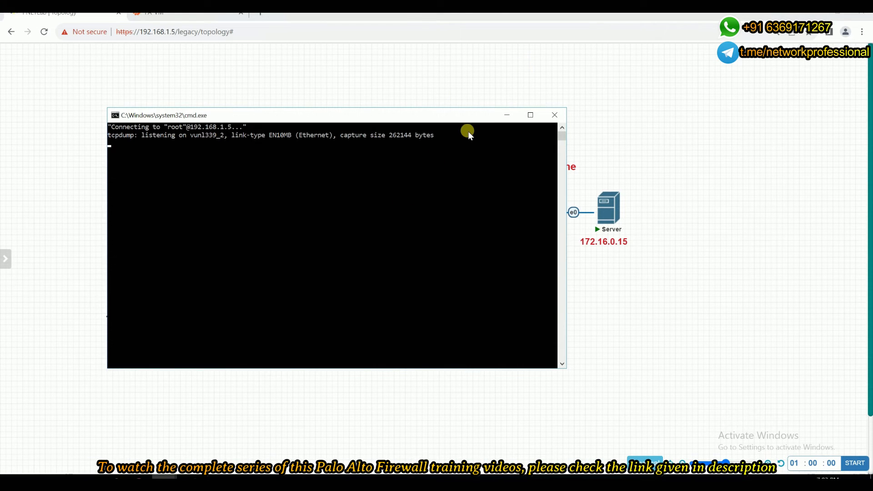
Minimize the capture console and open the Win PC's console window from the topology, moving it aside.
{"action": "left_click", "coordinate": [510, 116]}
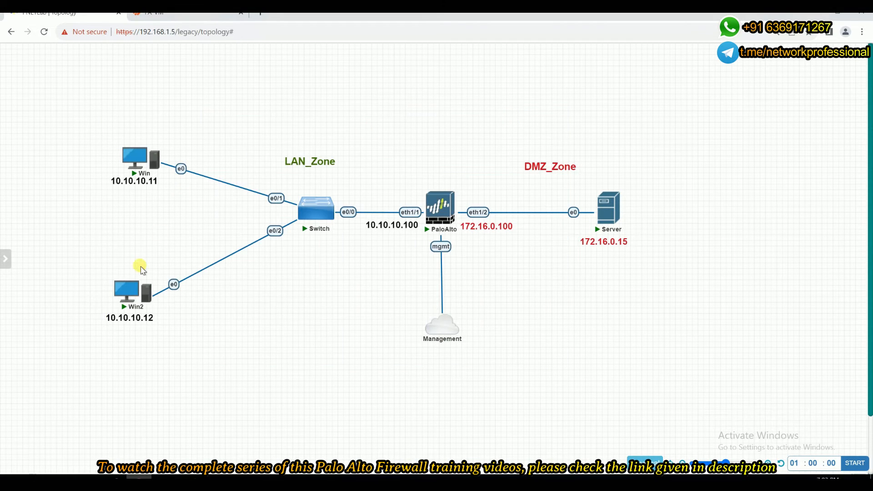
{"action": "left_click", "coordinate": [130, 159]}
{"action": "left_click", "coordinate": [455, 120]}
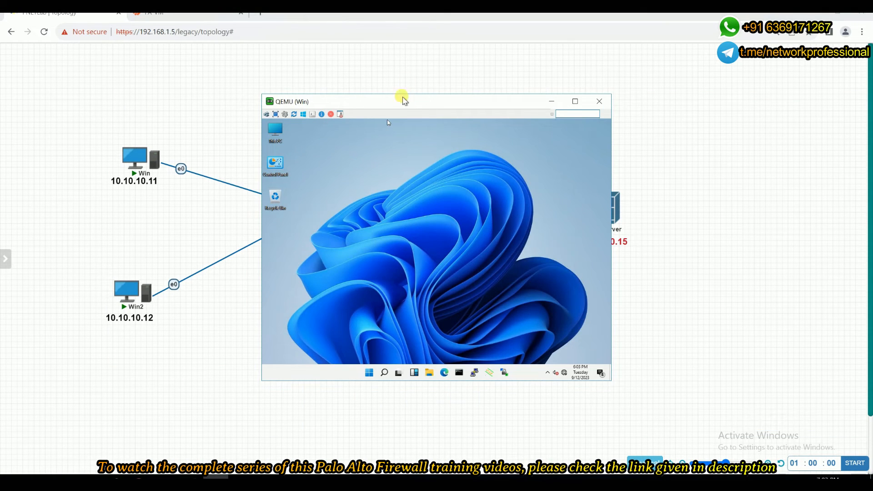
{"action": "left_click_drag", "start_coordinate": [400, 100], "coordinate": [275, 266]}
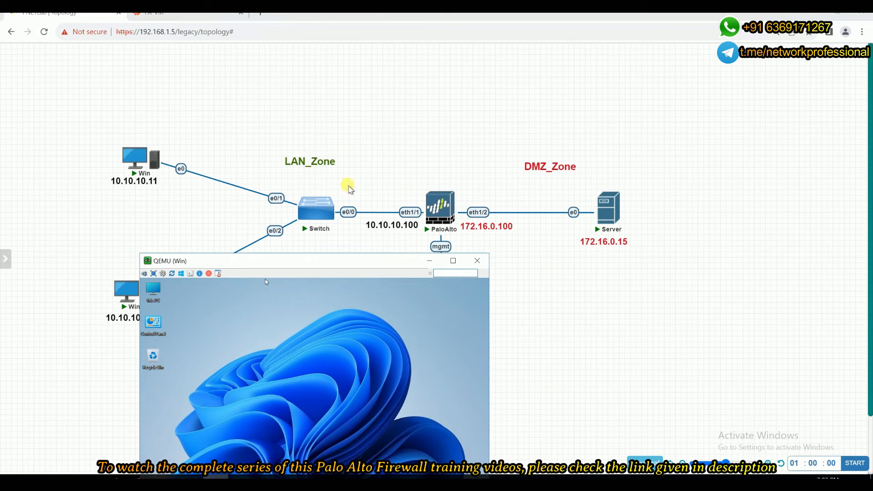
{"action": "mouse_move", "coordinate": [606, 203]}
{"action": "left_click_drag", "start_coordinate": [346, 264], "coordinate": [274, 74]}
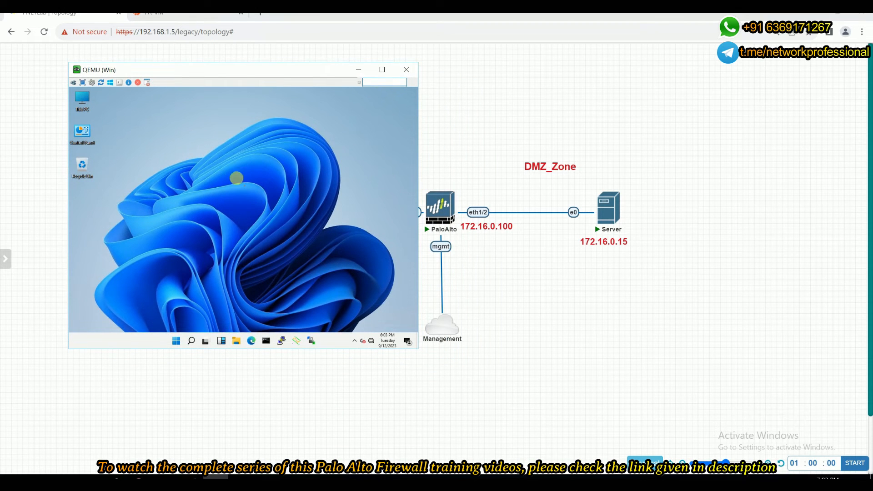
{"action": "left_click", "coordinate": [74, 18]}
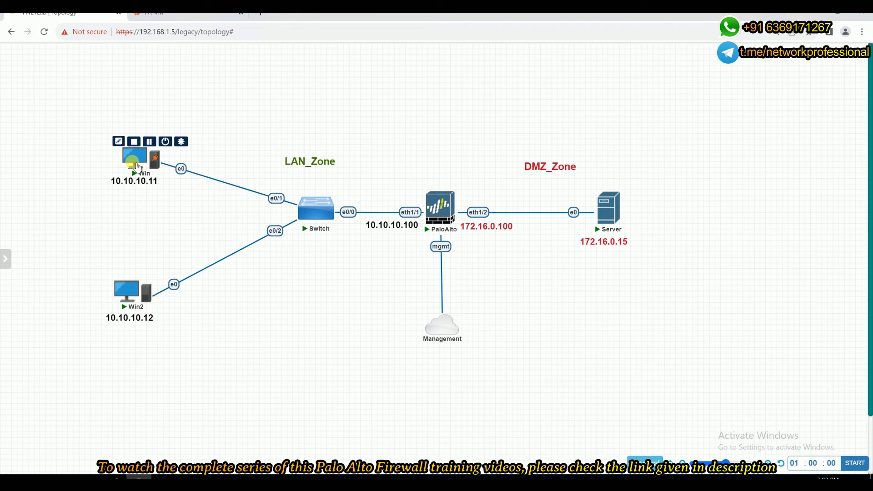
{"action": "left_click", "coordinate": [216, 482]}
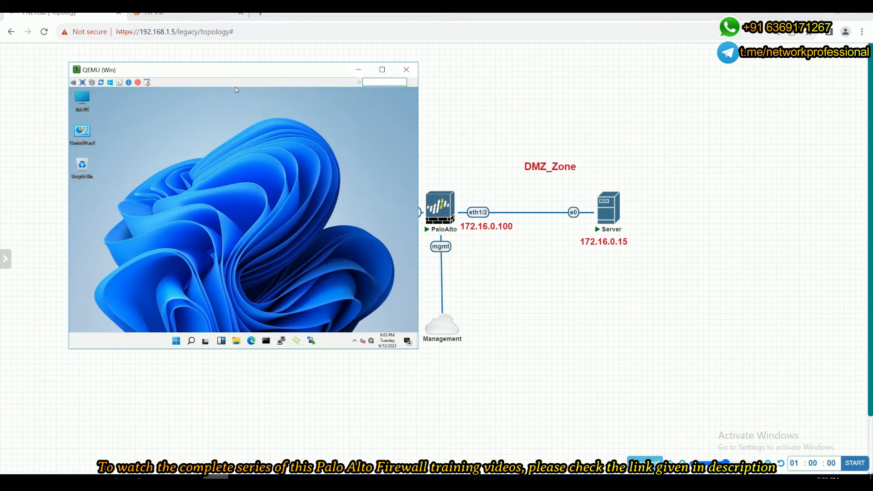
Open Command Prompt on the Win PC and ping the server at 172.16.0.15.
{"action": "left_click", "coordinate": [267, 340]}
{"action": "left_click", "coordinate": [213, 197]}
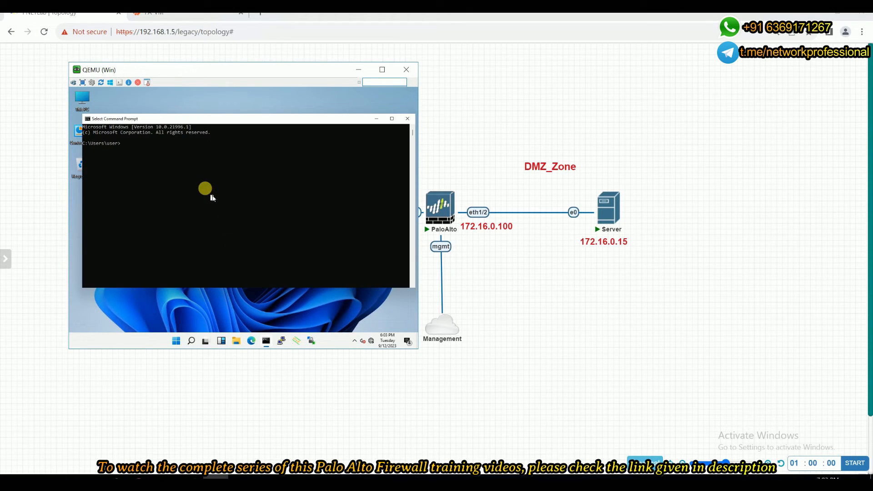
{"action": "type", "text": "ping 172.16.0."}
{"action": "key", "text": "Return"}
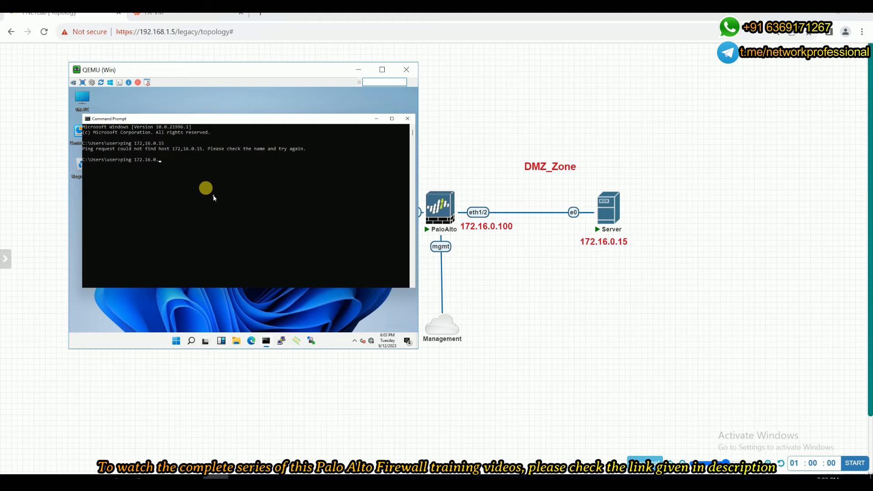
{"action": "key", "text": "Return"}
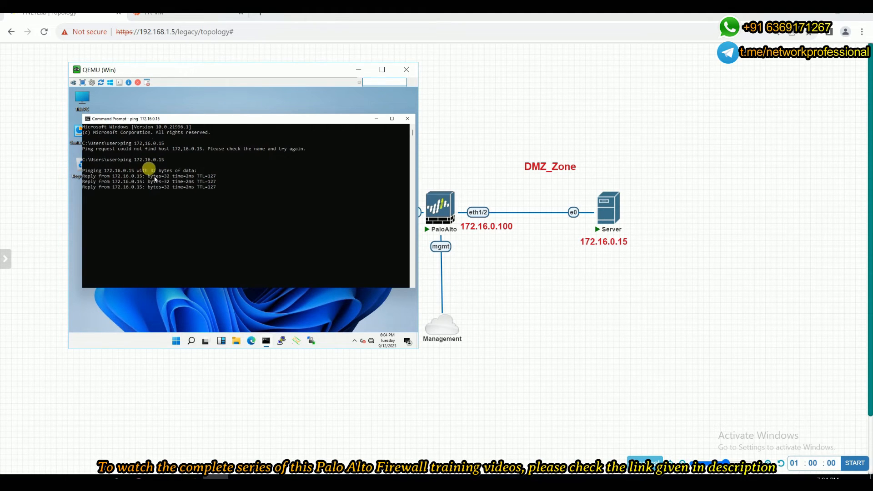
Browse from the Win PC to 172.16.0.15 in Edge to load the web server page, then minimize the console.
{"action": "left_click_drag", "start_coordinate": [203, 71], "coordinate": [189, 242]}
{"action": "mouse_move", "coordinate": [103, 165]}
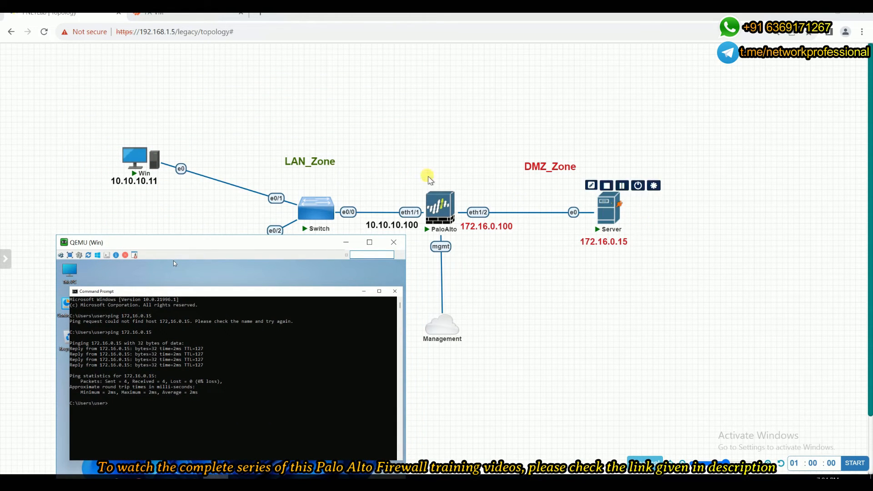
{"action": "left_click_drag", "start_coordinate": [179, 246], "coordinate": [162, 65]}
{"action": "left_click", "coordinate": [221, 335]}
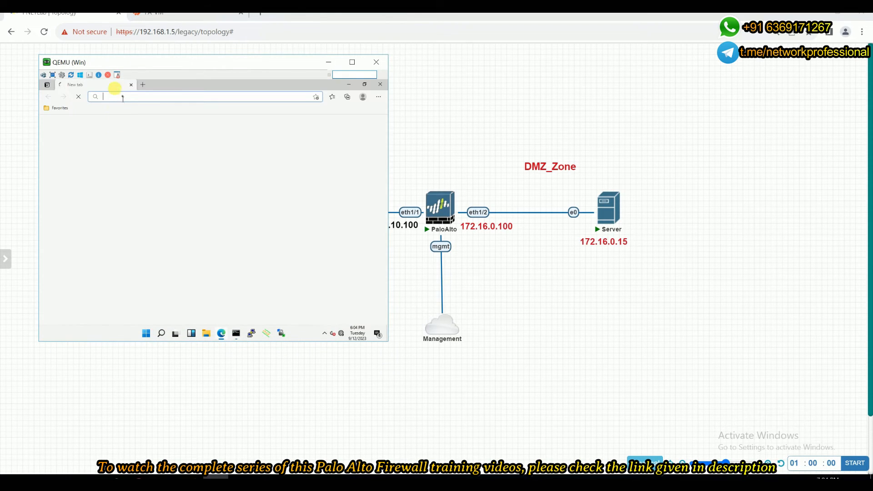
{"action": "type", "text": "172.16.0.15"}
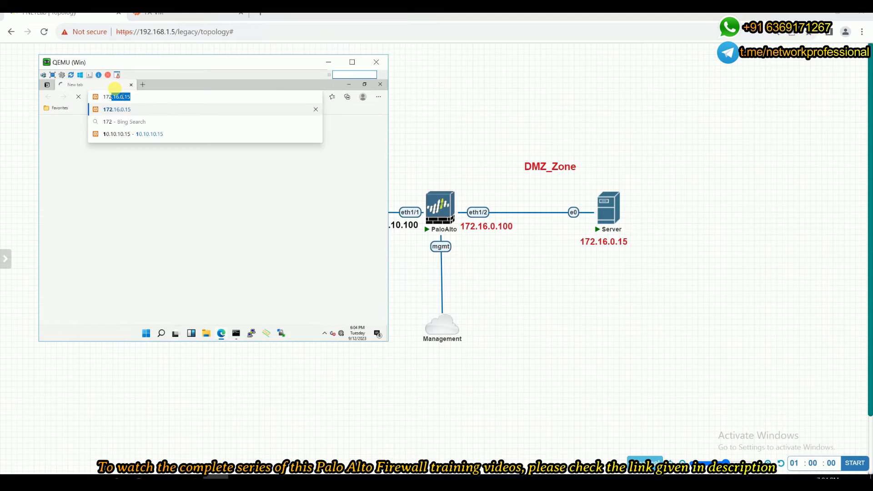
{"action": "key", "text": "Return"}
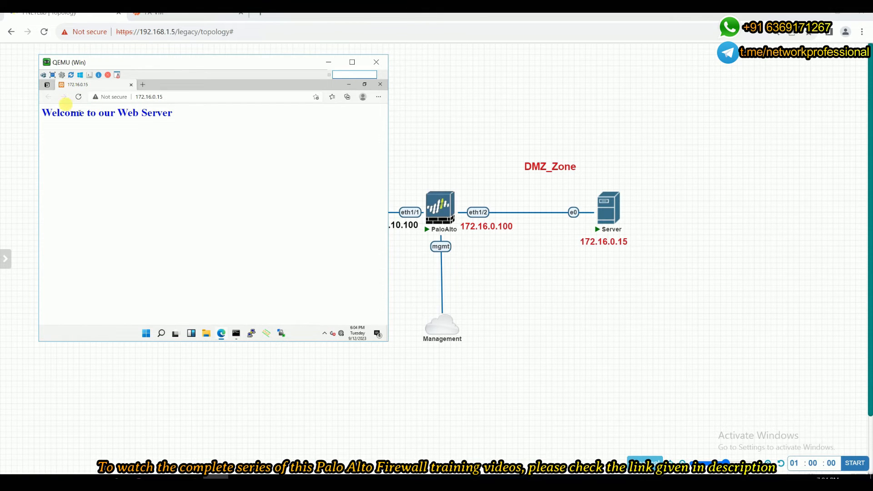
{"action": "left_click_drag", "start_coordinate": [47, 115], "coordinate": [147, 123]}
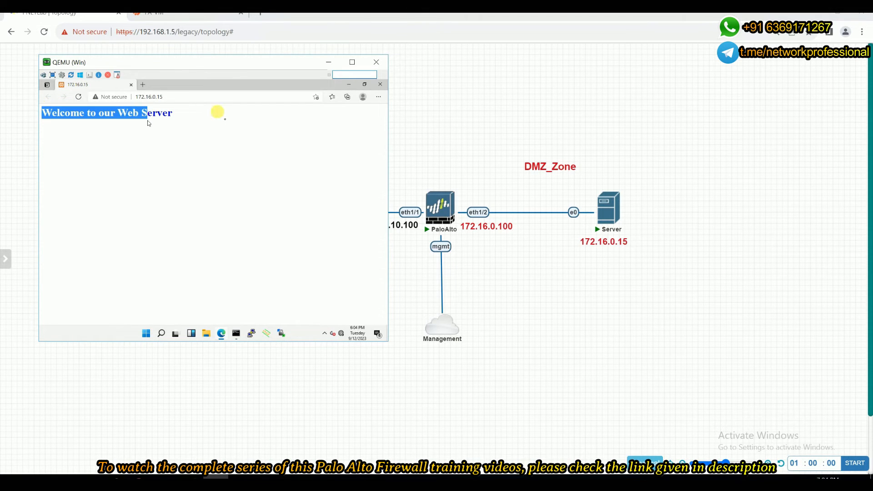
{"action": "left_click", "coordinate": [225, 121]}
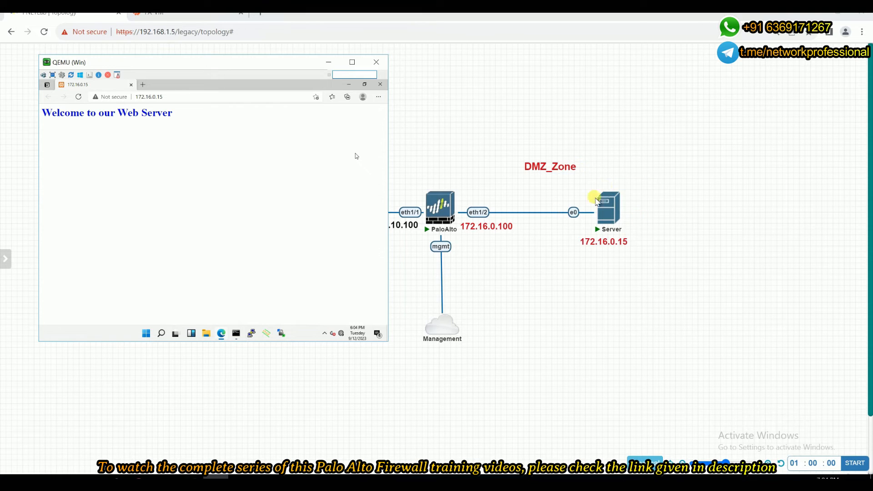
{"action": "left_click", "coordinate": [328, 62]}
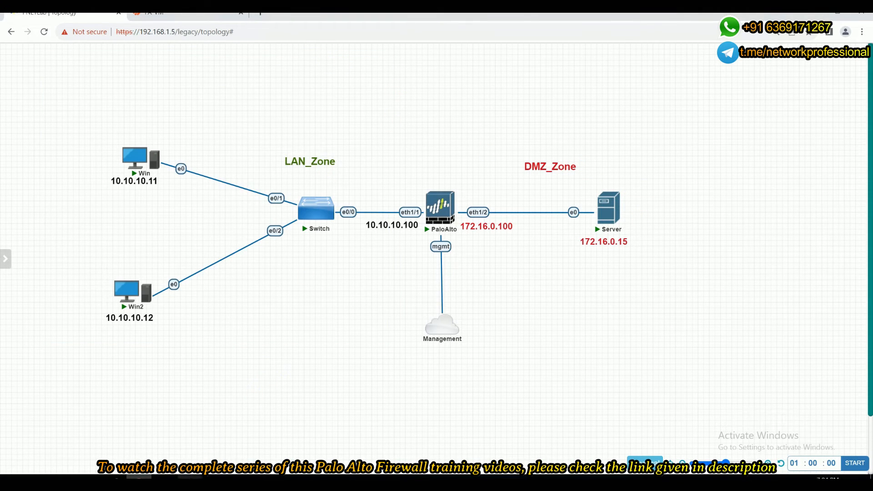
Stop the packet capture in the eth1/1 Wireshark window.
{"action": "mouse_move", "coordinate": [190, 476]}
{"action": "left_click", "coordinate": [246, 450]}
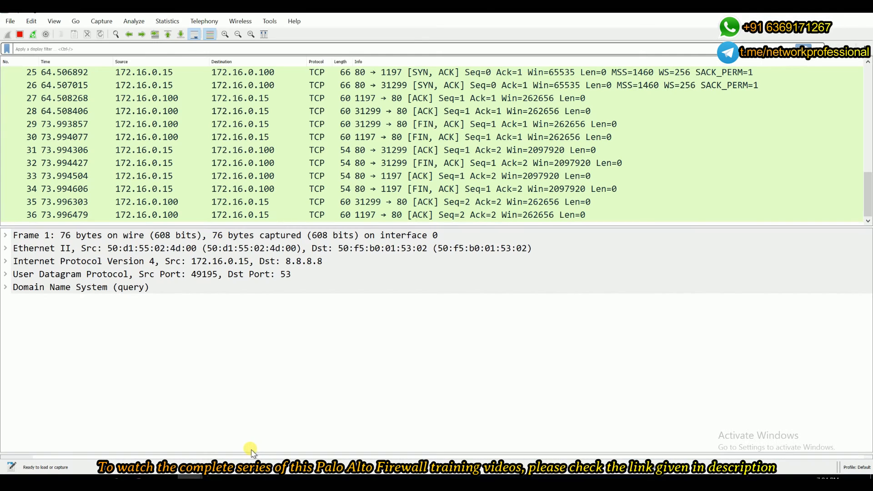
{"action": "left_click", "coordinate": [166, 451]}
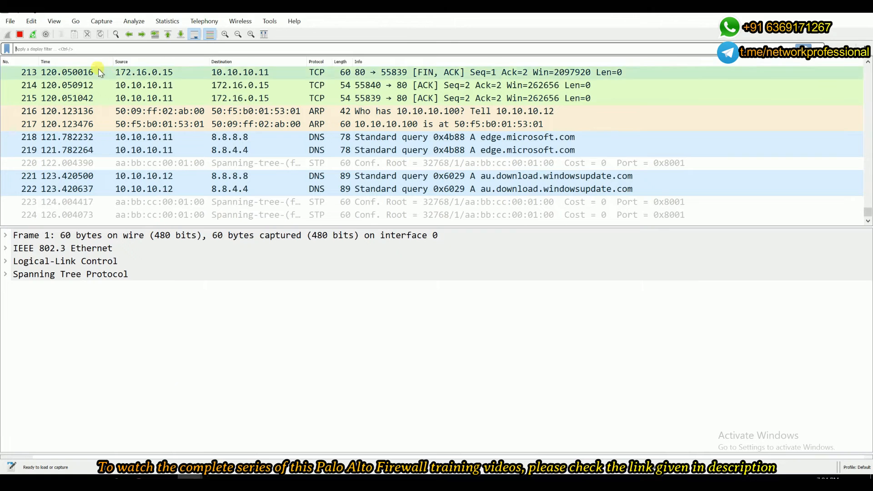
{"action": "left_click", "coordinate": [20, 35]}
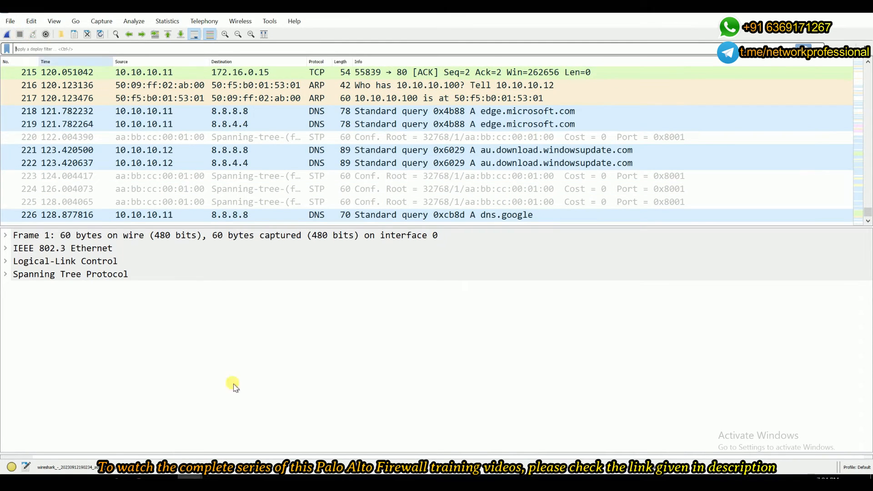
Stop the packet capture in the eth1/2 Wireshark window.
{"action": "mouse_move", "coordinate": [190, 476]}
{"action": "left_click", "coordinate": [254, 435]}
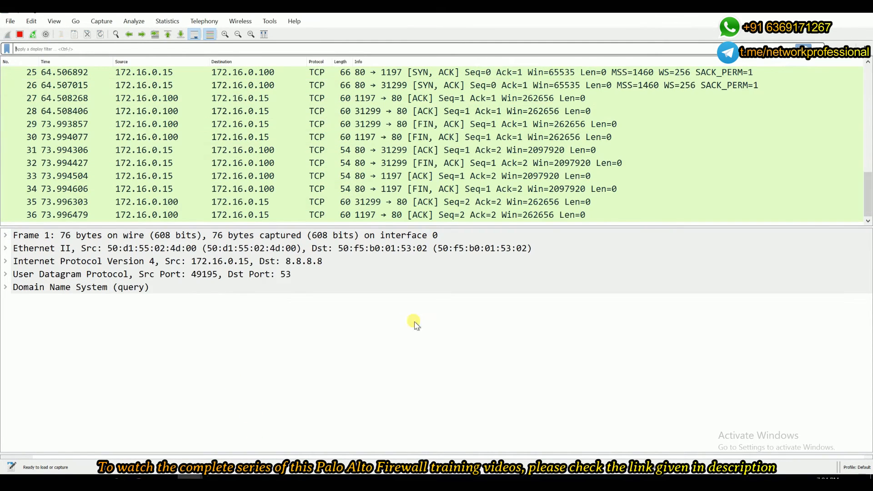
{"action": "scroll", "coordinate": [863, 205], "scroll_direction": "up", "scroll_amount": 8}
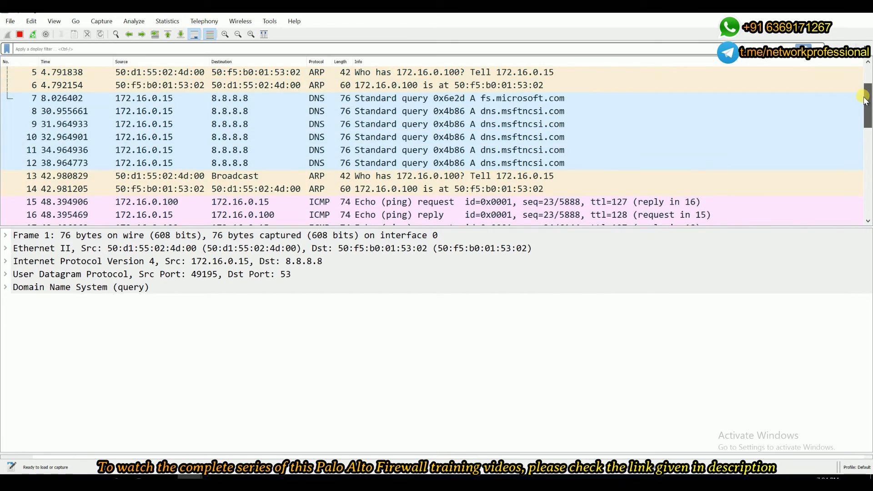
{"action": "left_click", "coordinate": [19, 35]}
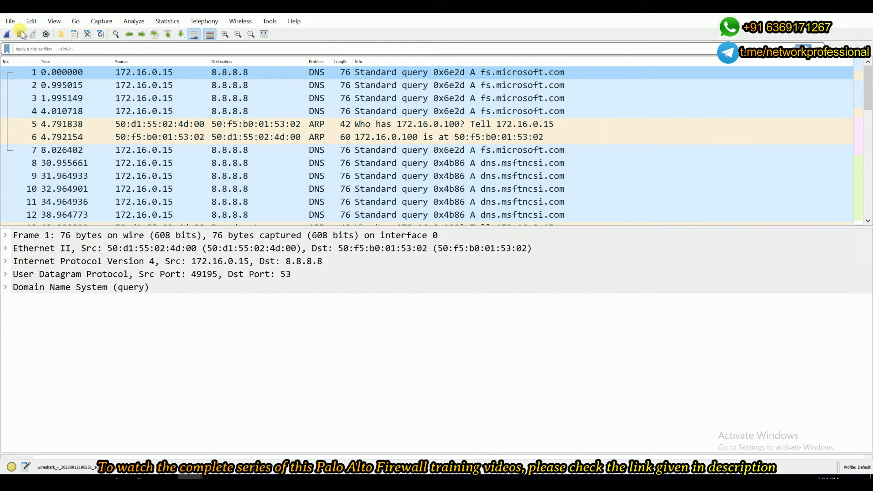
Filter the eth1/1 capture with an icmp display filter and select the first ping request.
{"action": "mouse_move", "coordinate": [189, 476]}
{"action": "left_click", "coordinate": [161, 427]}
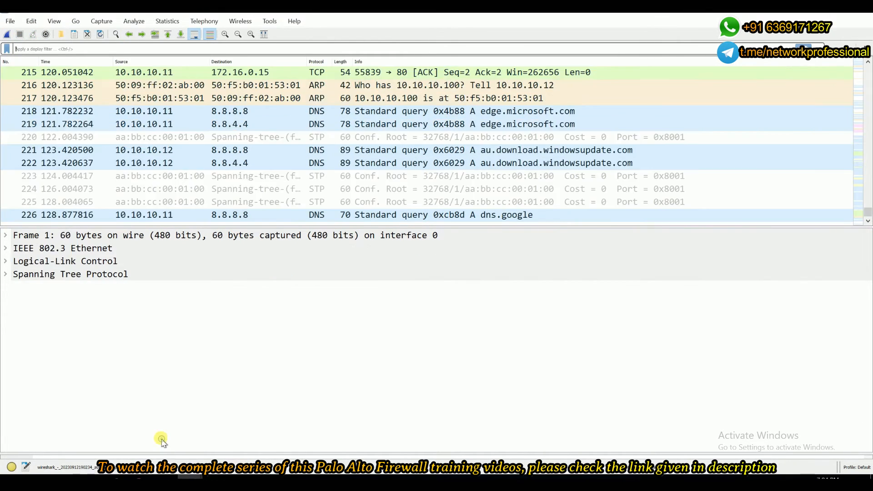
{"action": "left_click", "coordinate": [171, 48]}
{"action": "type", "text": "icmp"}
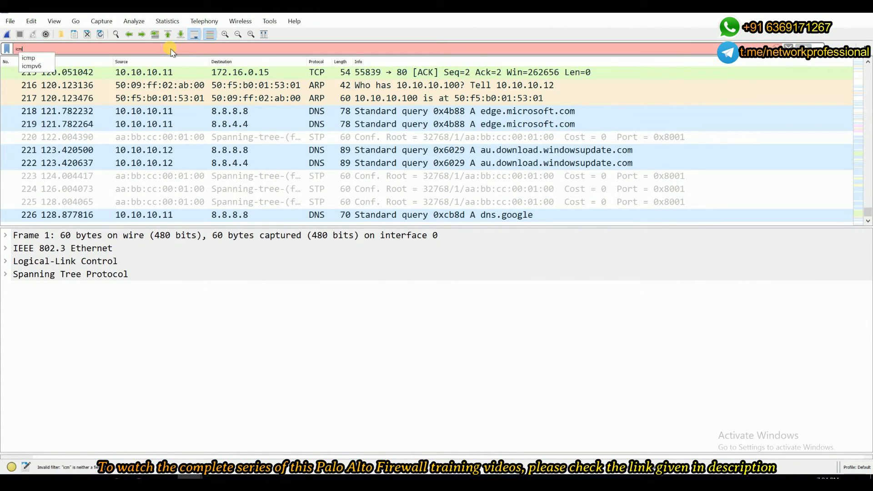
{"action": "key", "text": "Return"}
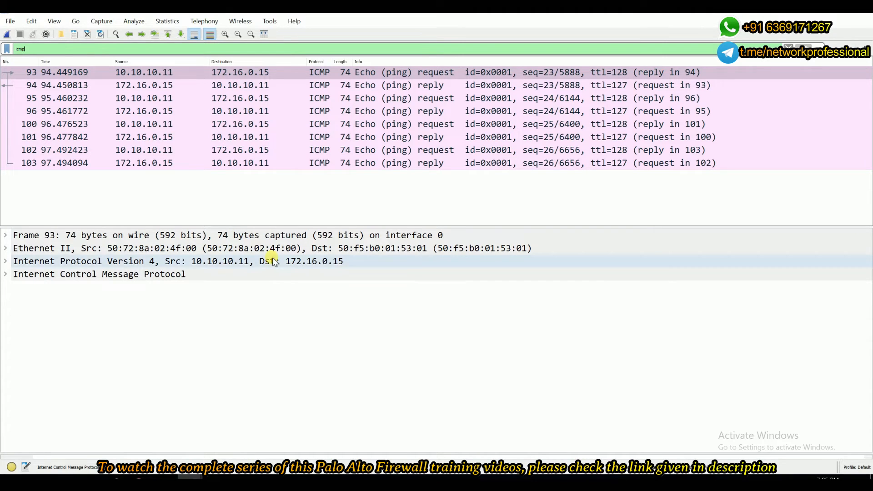
{"action": "left_click", "coordinate": [123, 77]}
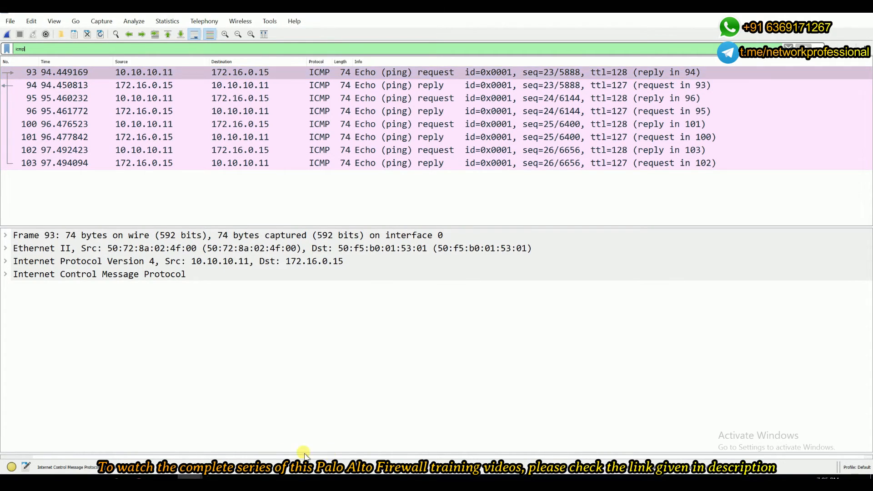
Apply an icmp display filter in the eth1/2 capture window.
{"action": "mouse_move", "coordinate": [215, 475]}
{"action": "left_click", "coordinate": [222, 436]}
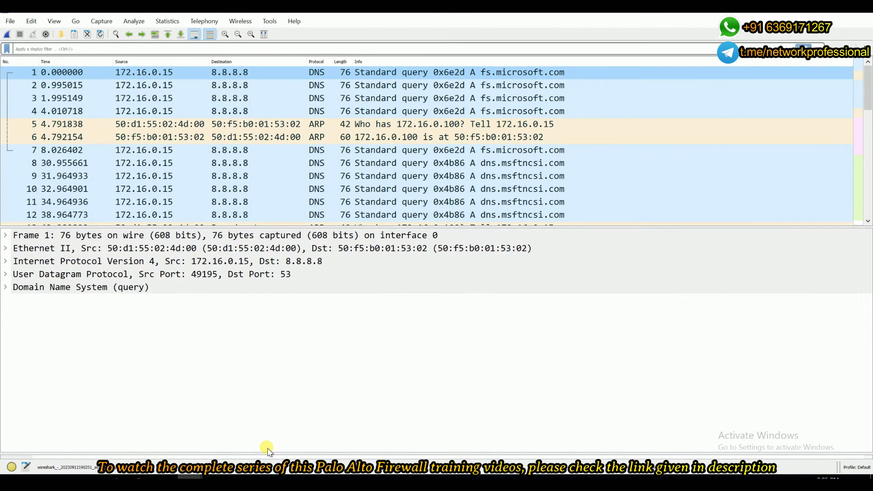
{"action": "left_click", "coordinate": [219, 49]}
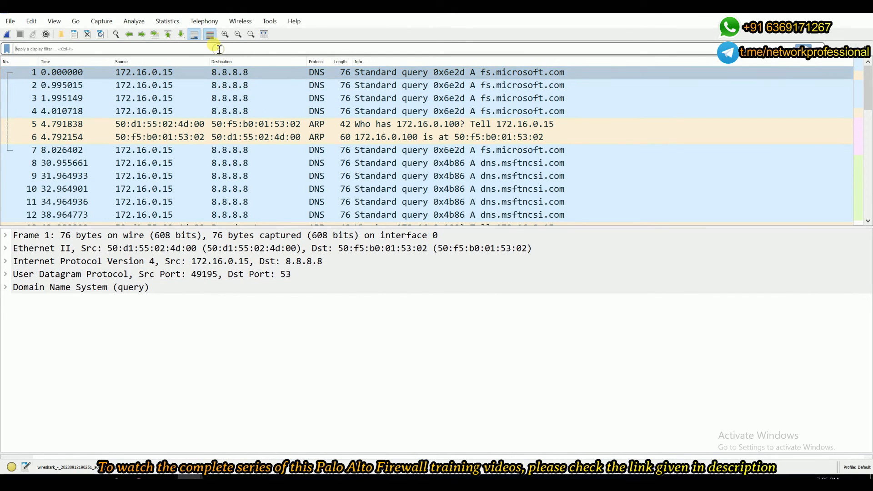
{"action": "type", "text": "icmp"}
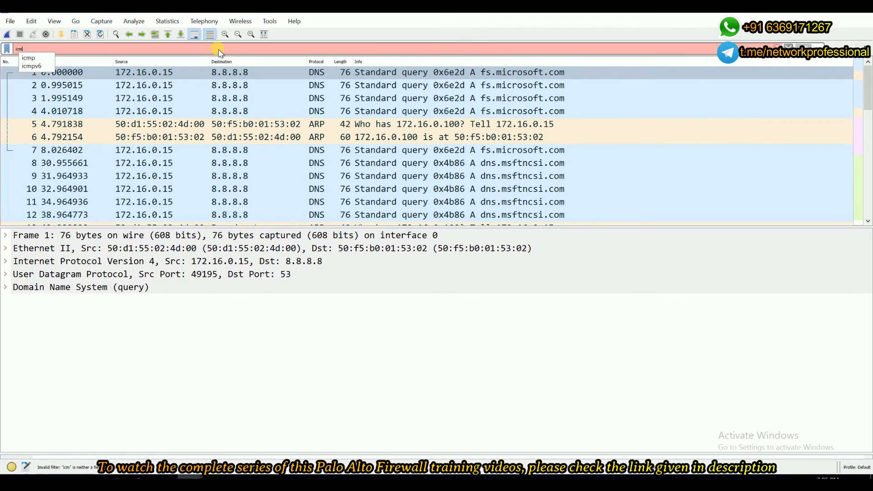
{"action": "key", "text": "Return"}
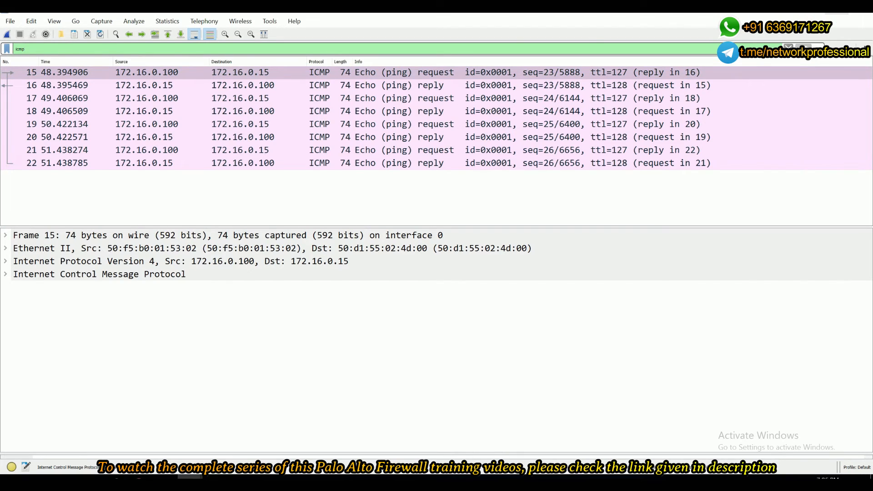
Compare the ICMP source addresses in the two Wireshark capture windows by switching between them.
{"action": "left_click", "coordinate": [837, 11]}
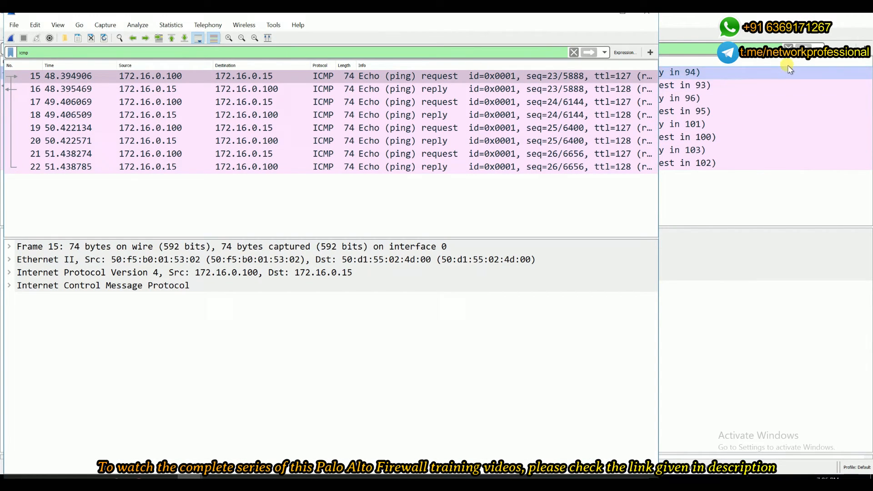
{"action": "left_click", "coordinate": [680, 21]}
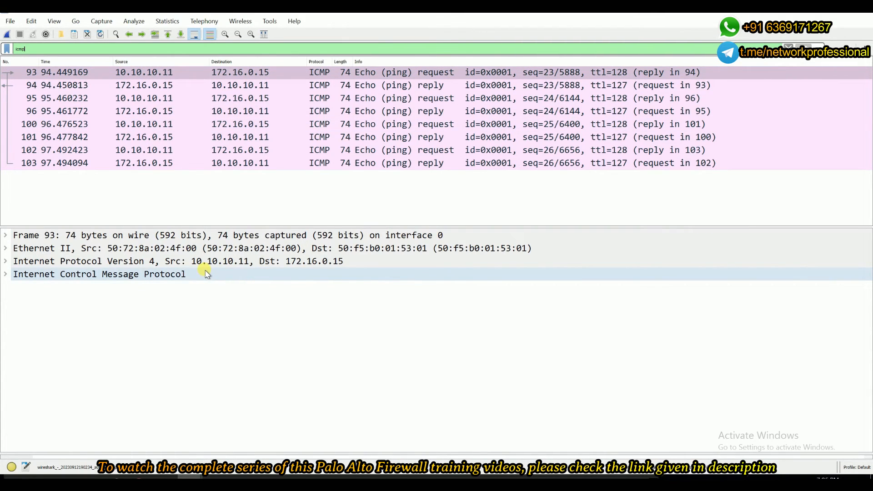
{"action": "mouse_move", "coordinate": [190, 475]}
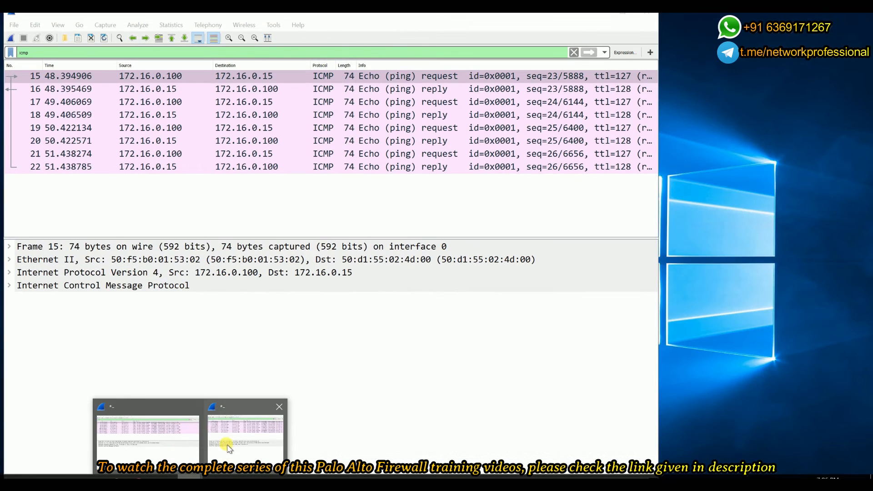
{"action": "left_click", "coordinate": [229, 448]}
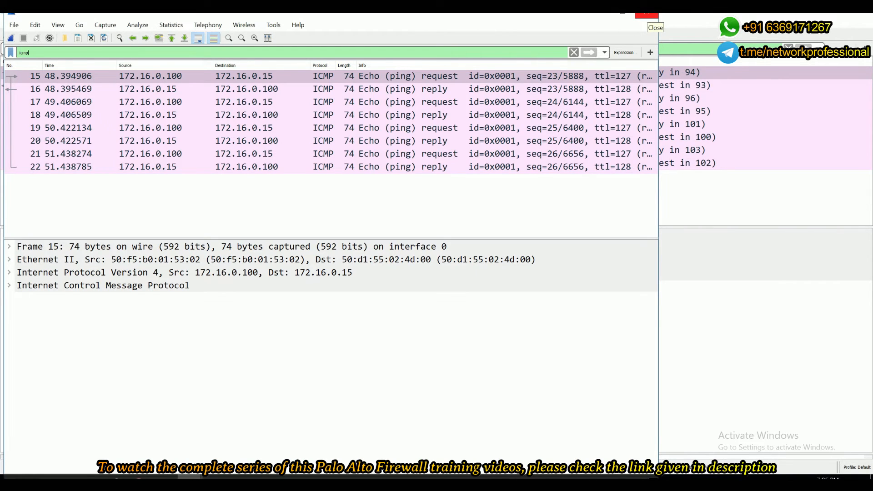
{"action": "left_click", "coordinate": [646, 14]}
{"action": "left_click", "coordinate": [460, 258]}
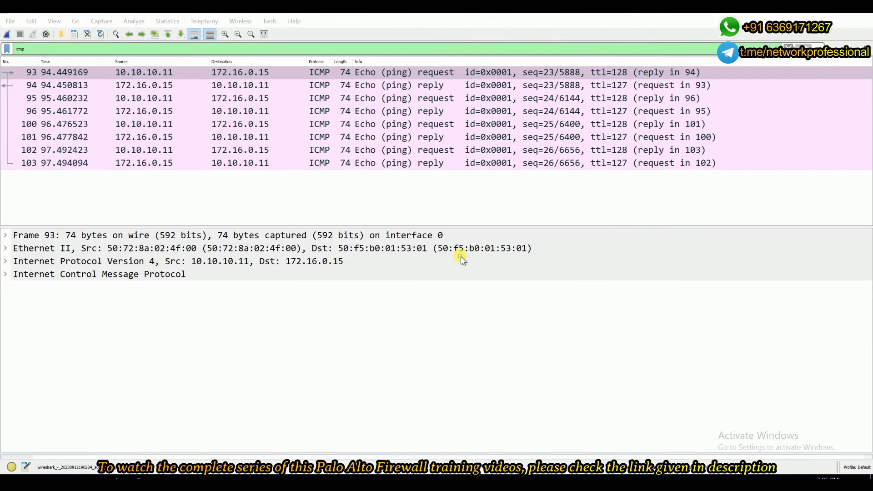
Close the eth1/2 Wireshark capture window without saving the captured packets.
{"action": "left_click", "coordinate": [862, 14]}
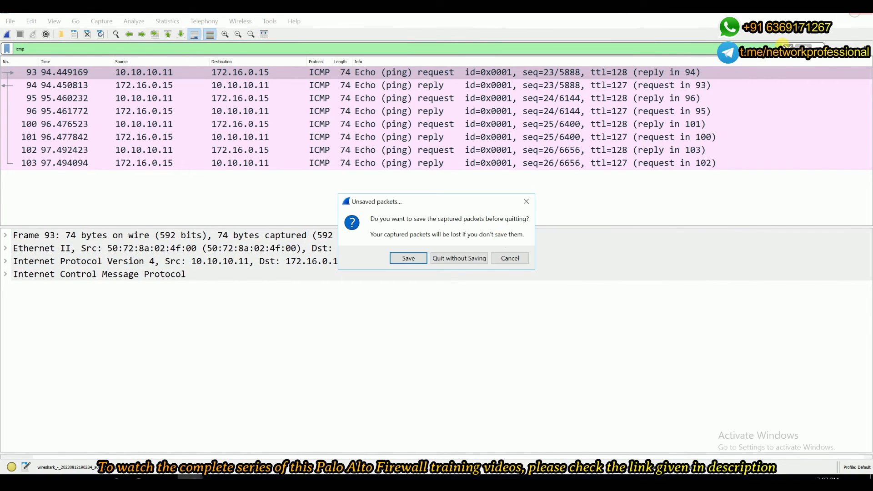
{"action": "left_click", "coordinate": [459, 258]}
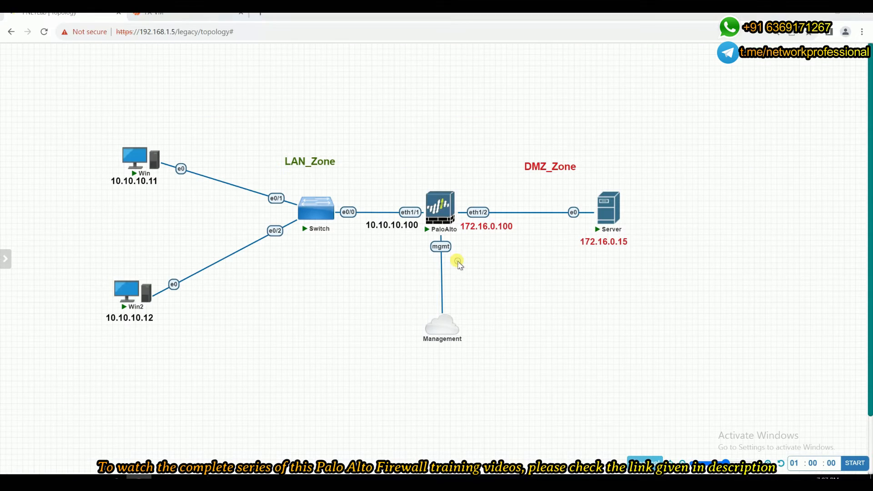
Open the firewall's traffic logs and the detailed log view of the LAN_zone to DMZ_Zone ping entry at 11:04:15.
{"action": "left_click", "coordinate": [200, 13]}
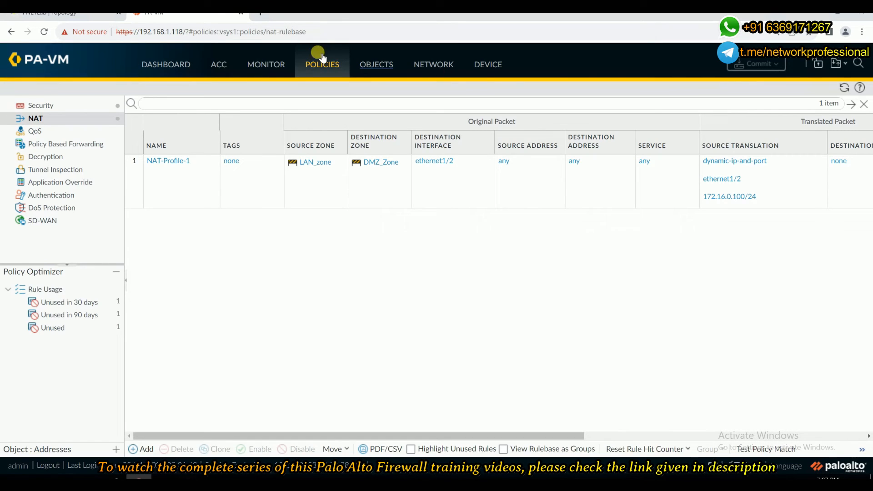
{"action": "left_click", "coordinate": [268, 65]}
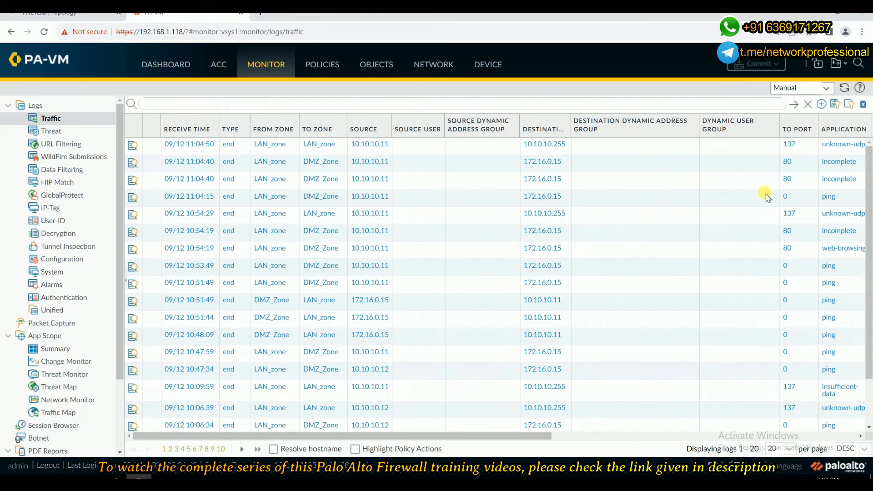
{"action": "left_click", "coordinate": [132, 198]}
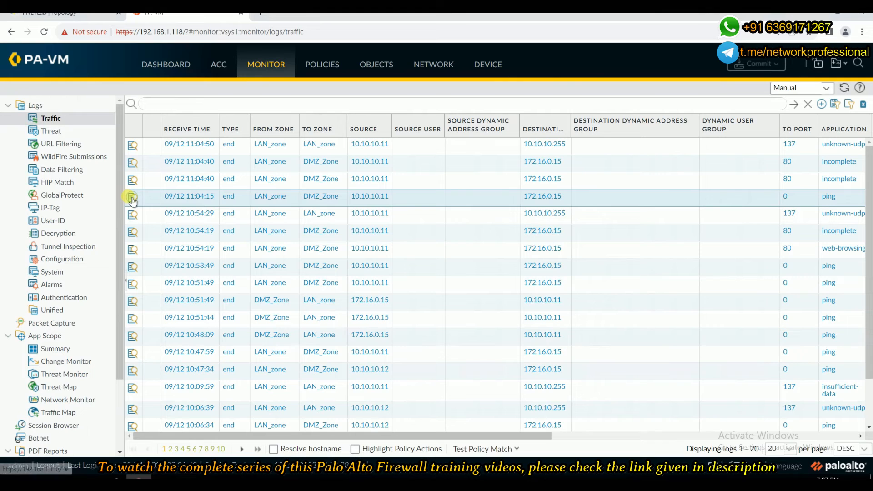
{"action": "left_click", "coordinate": [132, 199]}
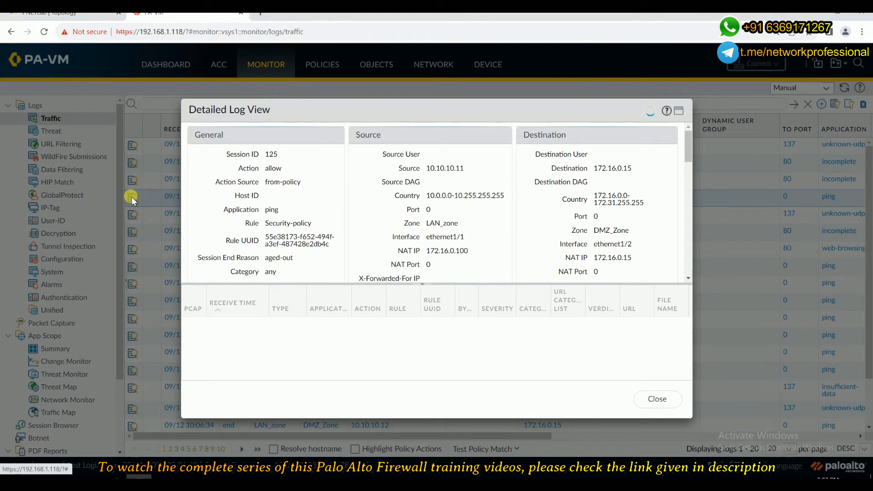
Examine the source, destination and NAT IP addresses in the detailed log view, then close it.
{"action": "scroll", "coordinate": [501, 229], "scroll_direction": "down", "scroll_amount": 1}
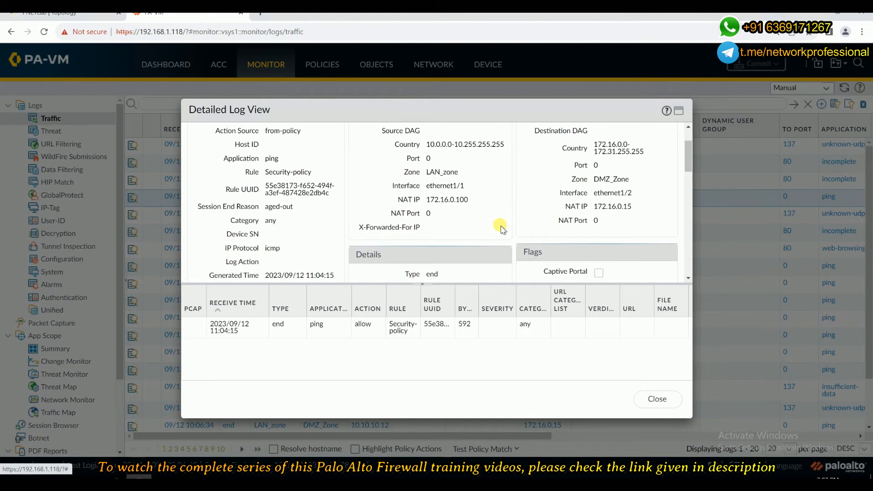
{"action": "scroll", "coordinate": [500, 228], "scroll_direction": "up", "scroll_amount": 1}
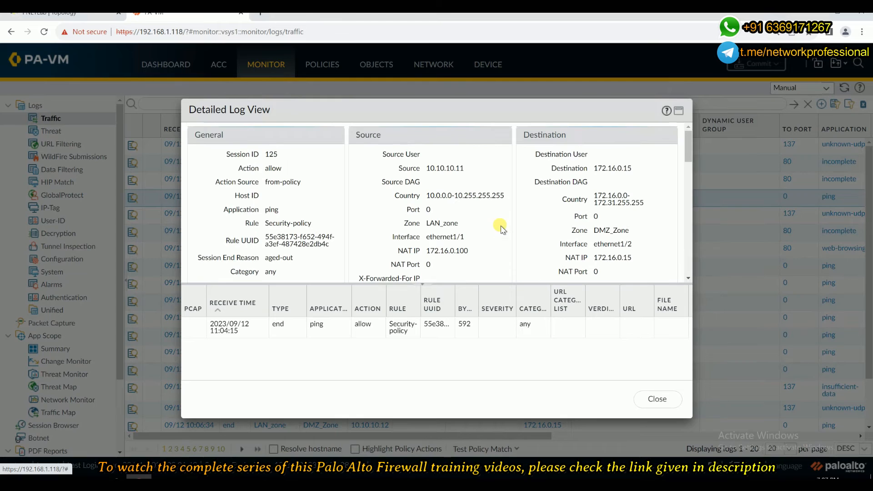
{"action": "left_click", "coordinate": [678, 111]}
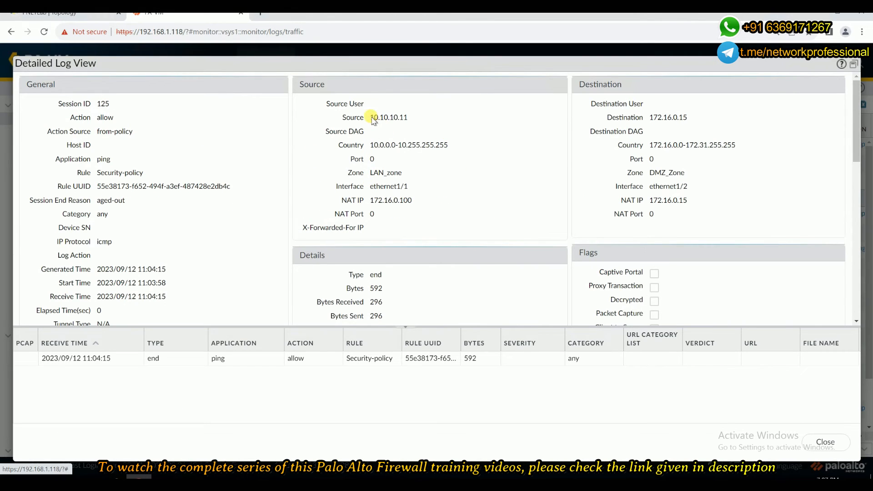
{"action": "left_click_drag", "start_coordinate": [371, 119], "coordinate": [410, 122]}
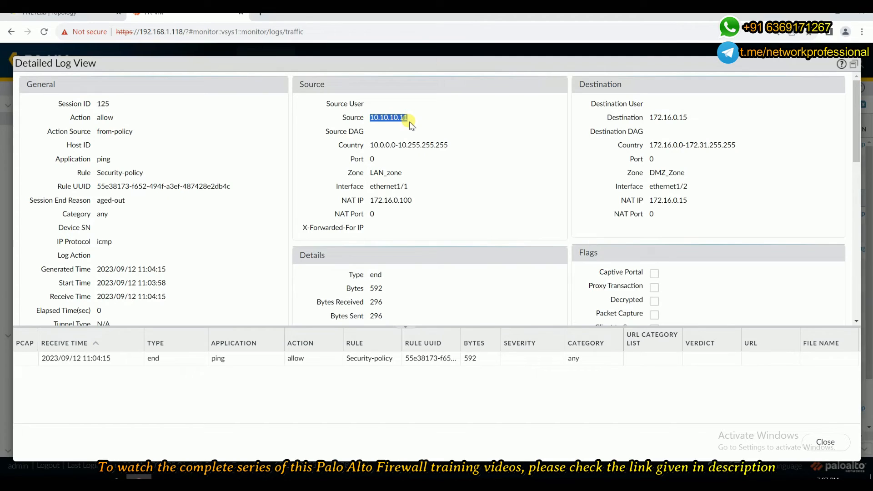
{"action": "left_click_drag", "start_coordinate": [650, 118], "coordinate": [690, 122]}
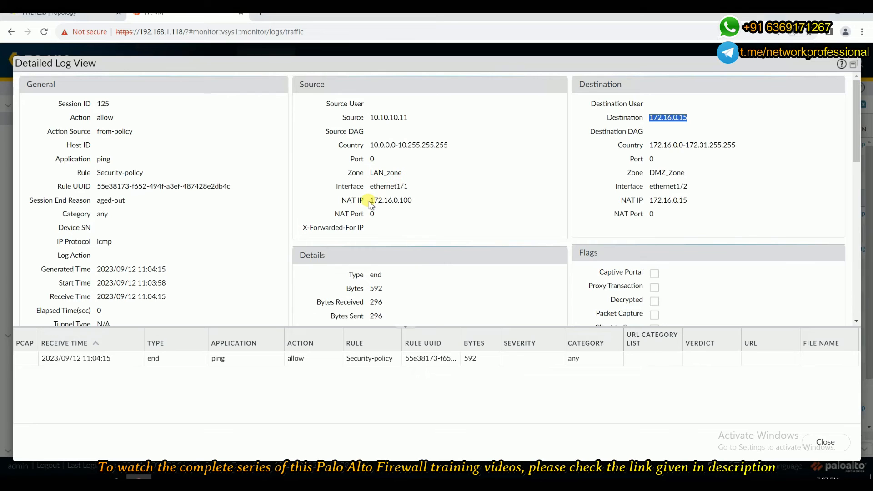
{"action": "left_click_drag", "start_coordinate": [370, 203], "coordinate": [418, 206]}
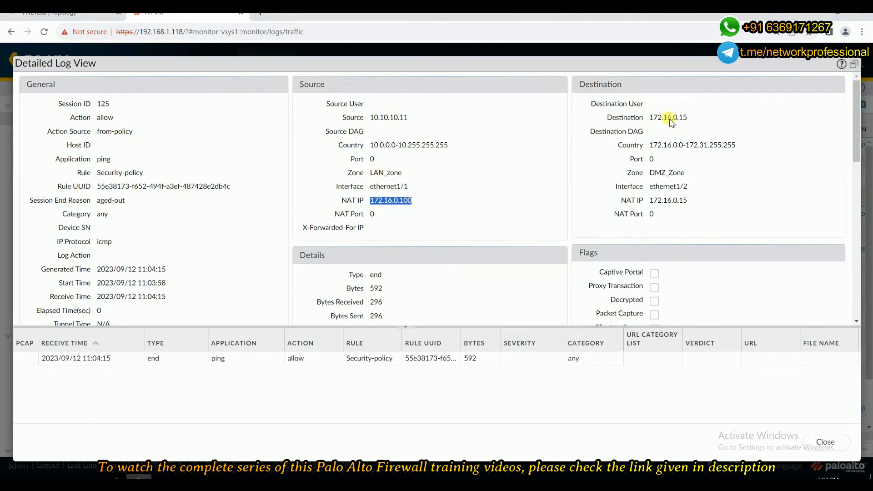
{"action": "left_click_drag", "start_coordinate": [652, 118], "coordinate": [703, 122]}
{"action": "scroll", "coordinate": [639, 201], "scroll_direction": "down", "scroll_amount": 3}
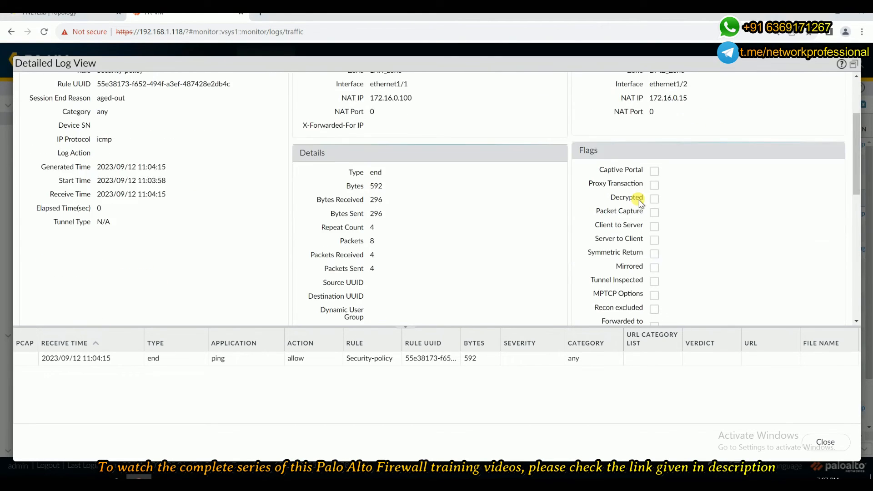
{"action": "scroll", "coordinate": [640, 203], "scroll_direction": "up", "scroll_amount": 3}
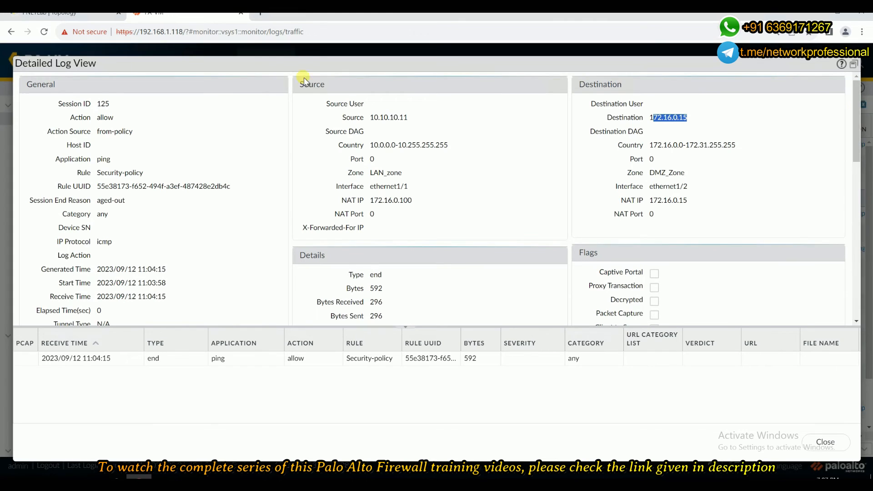
{"action": "left_click", "coordinate": [821, 442]}
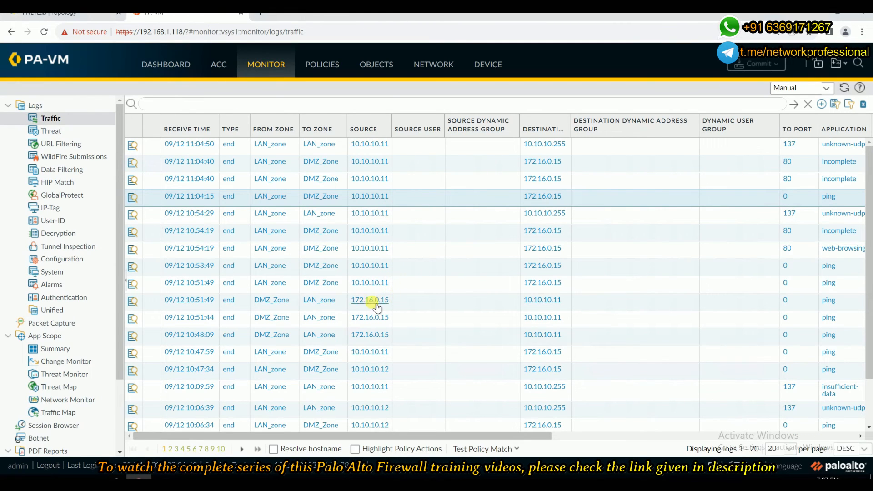
Open and examine the detailed log view of the DMZ_Zone to LAN_zone ping entry at 10:51:49, then close it.
{"action": "left_click", "coordinate": [132, 301]}
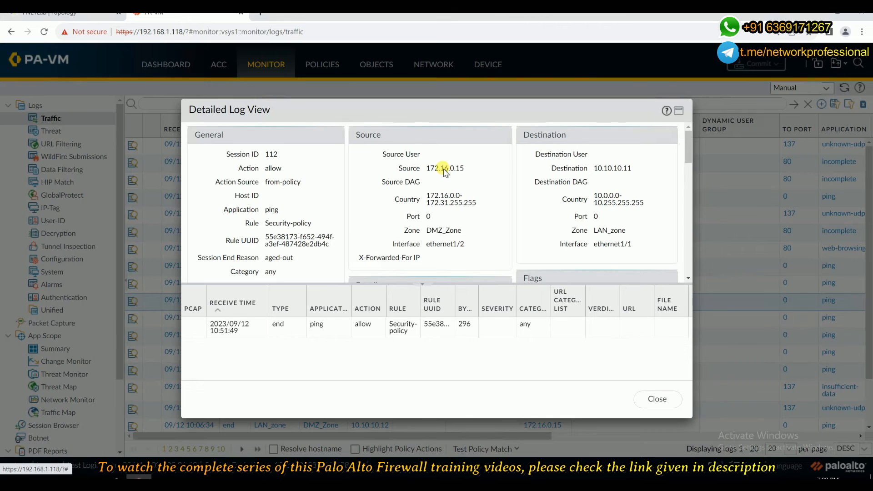
{"action": "scroll", "coordinate": [444, 171], "scroll_direction": "down", "scroll_amount": 2}
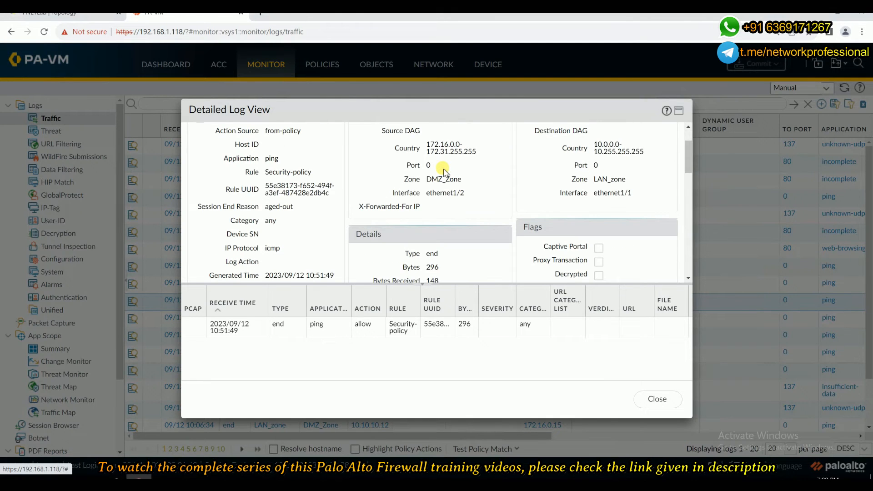
{"action": "scroll", "coordinate": [445, 172], "scroll_direction": "up", "scroll_amount": 2}
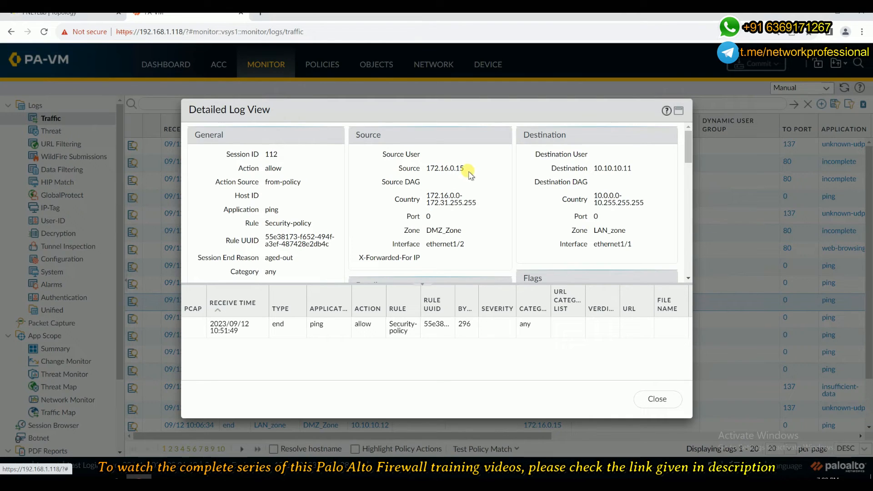
{"action": "left_click_drag", "start_coordinate": [593, 168], "coordinate": [651, 176]}
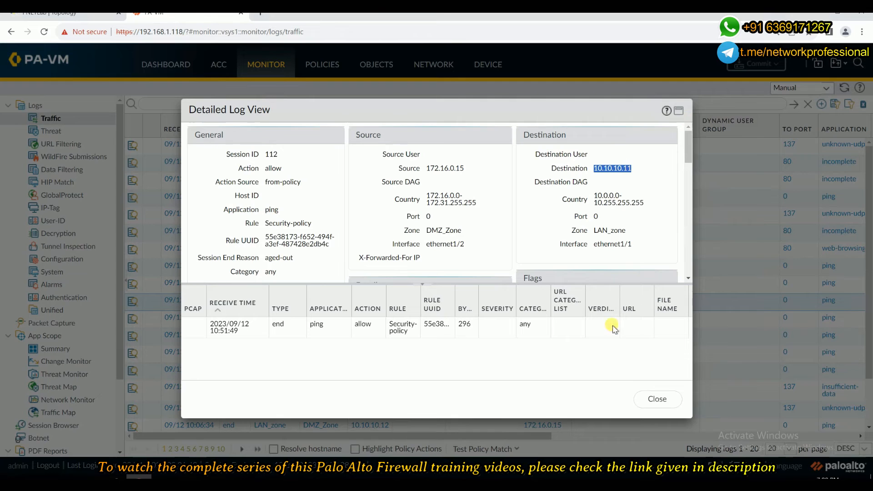
{"action": "left_click", "coordinate": [661, 398]}
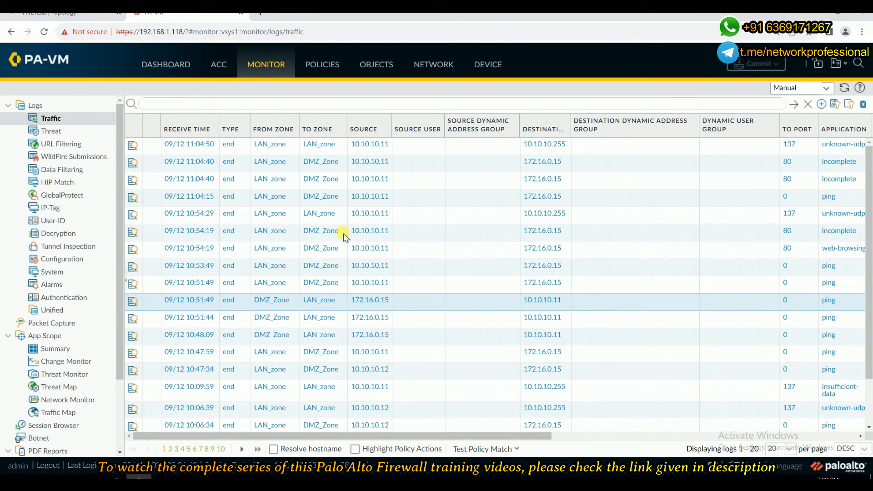
Rerun the ping to 172.16.0.15 from the Win host's command prompt.
{"action": "key", "text": "ctrl+1"}
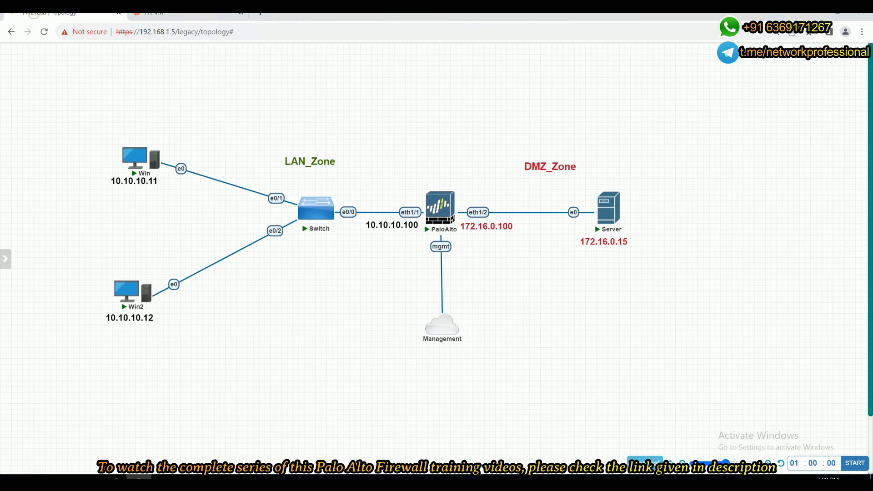
{"action": "left_click", "coordinate": [129, 160]}
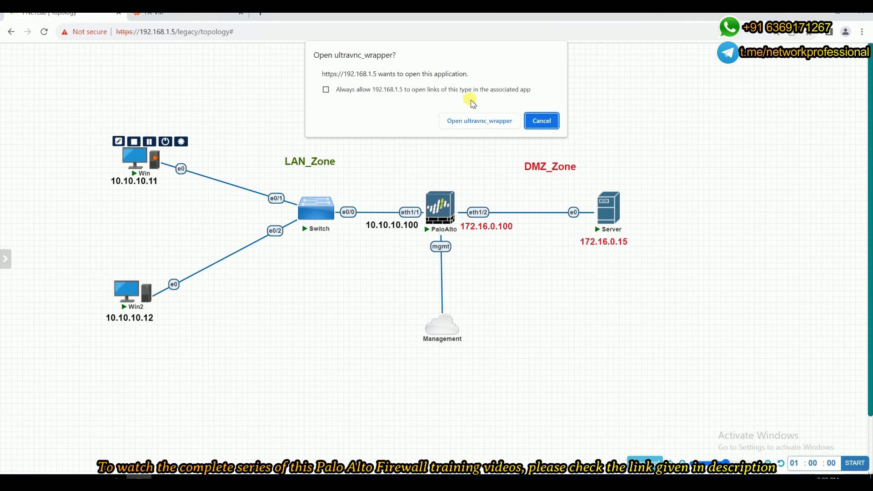
{"action": "left_click", "coordinate": [541, 120]}
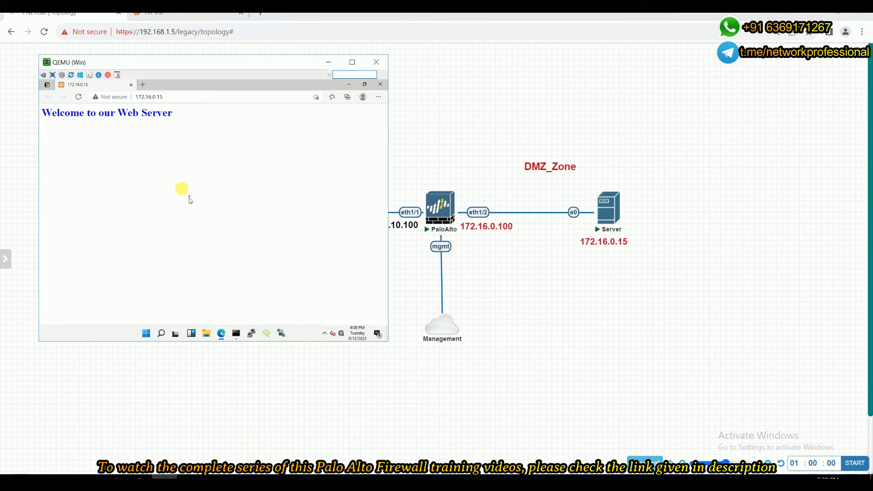
{"action": "left_click", "coordinate": [380, 84]}
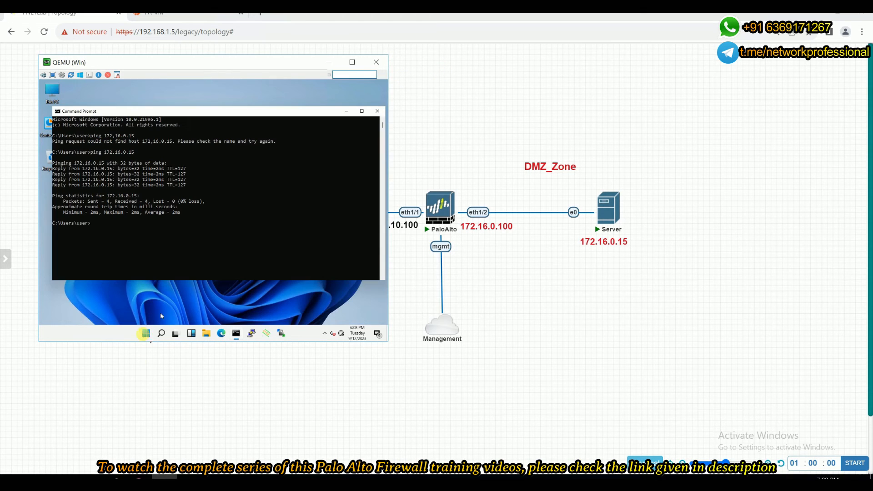
{"action": "left_click", "coordinate": [187, 251]}
{"action": "key", "text": "Up"}
{"action": "key", "text": "Return"}
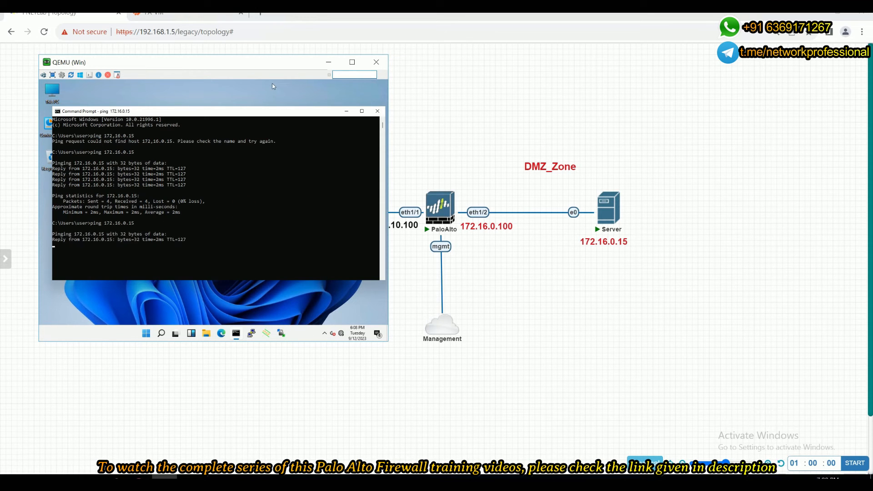
Open the firewall's Session Browser and expand the newest LAN_zone to DMZ_Zone ping session's details.
{"action": "key", "text": "ctrl+Tab"}
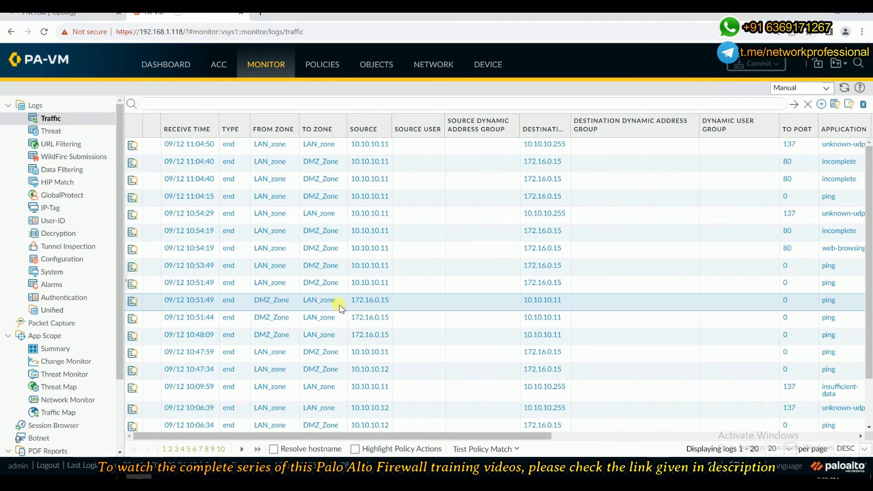
{"action": "left_click", "coordinate": [59, 425]}
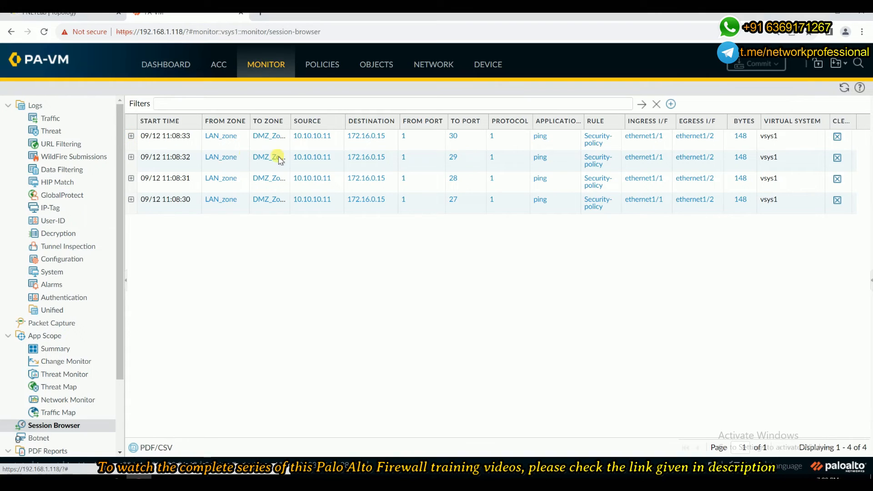
{"action": "left_click", "coordinate": [131, 136]}
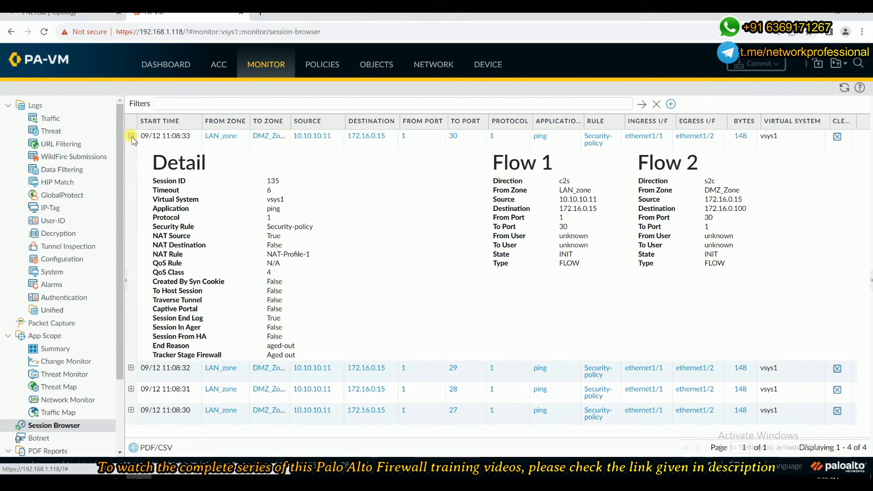
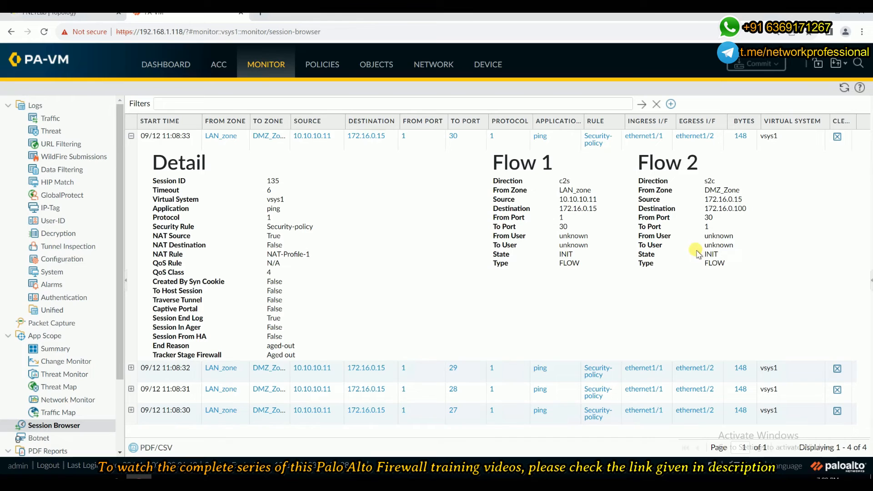
Collapse the expanded session details and open the NAT-Profile-1 rule from the NAT policies.
{"action": "left_click", "coordinate": [130, 136]}
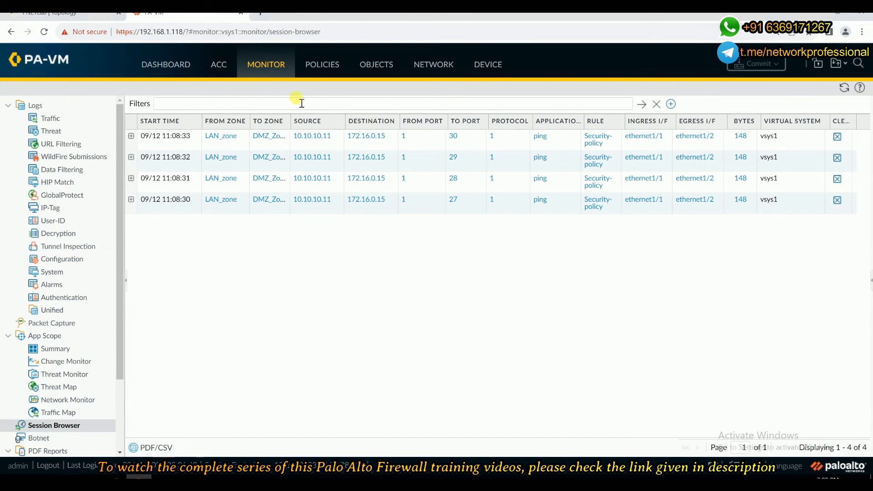
{"action": "left_click", "coordinate": [317, 70]}
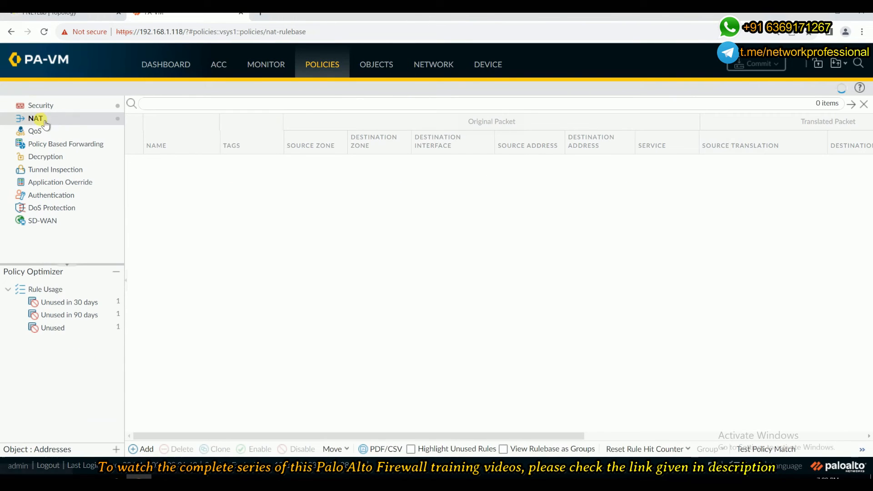
{"action": "left_click", "coordinate": [175, 166]}
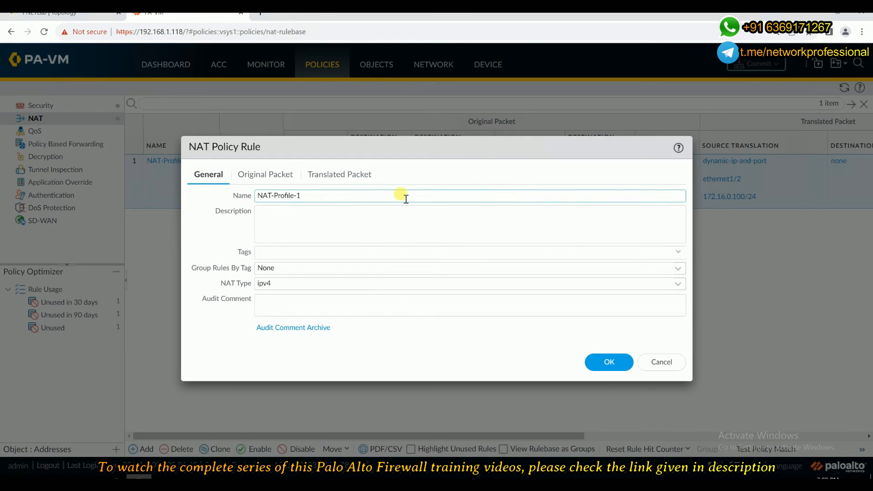
In the rule's translated packet settings, set the source translation address type to Translated Address.
{"action": "left_click", "coordinate": [340, 174]}
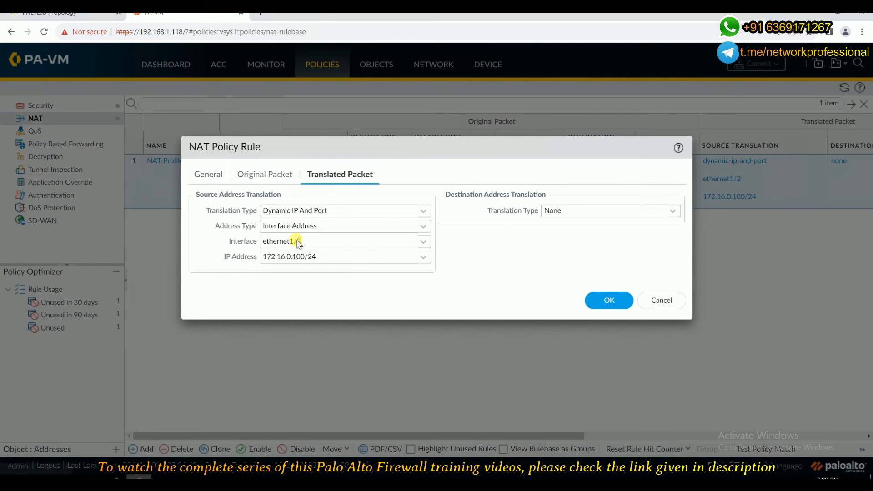
{"action": "left_click", "coordinate": [424, 247]}
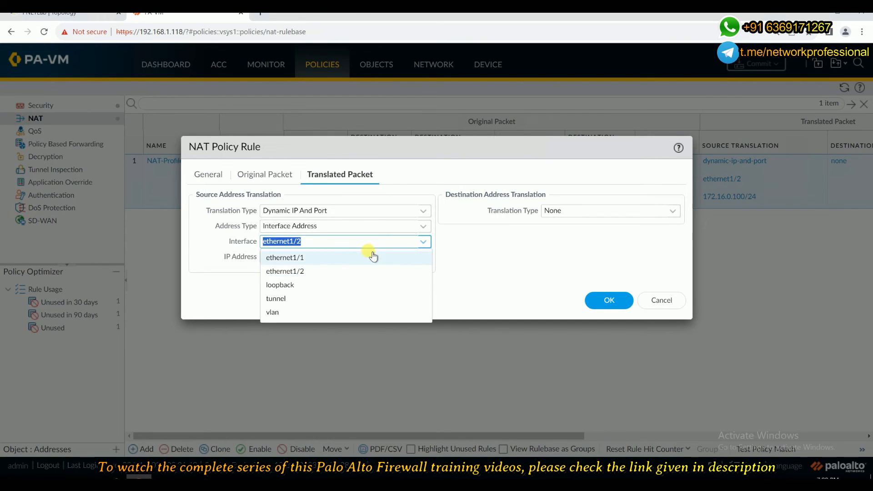
{"action": "left_click", "coordinate": [448, 248]}
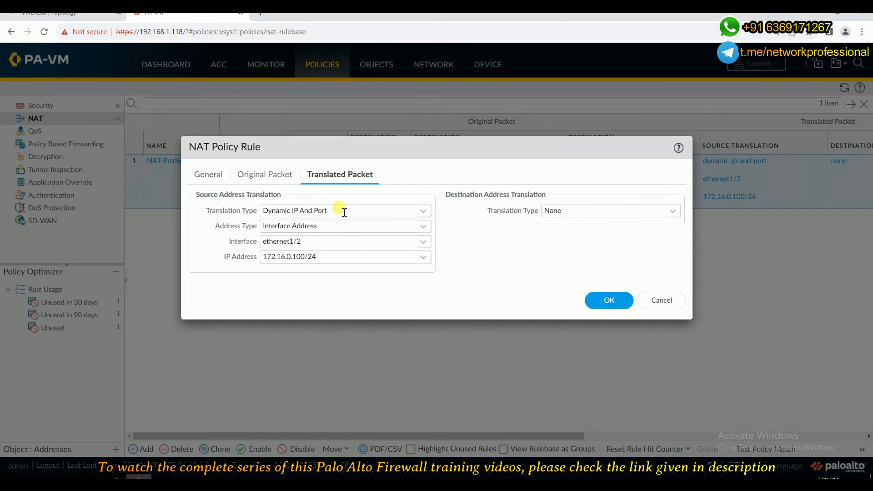
{"action": "left_click_drag", "start_coordinate": [327, 211], "coordinate": [266, 210]}
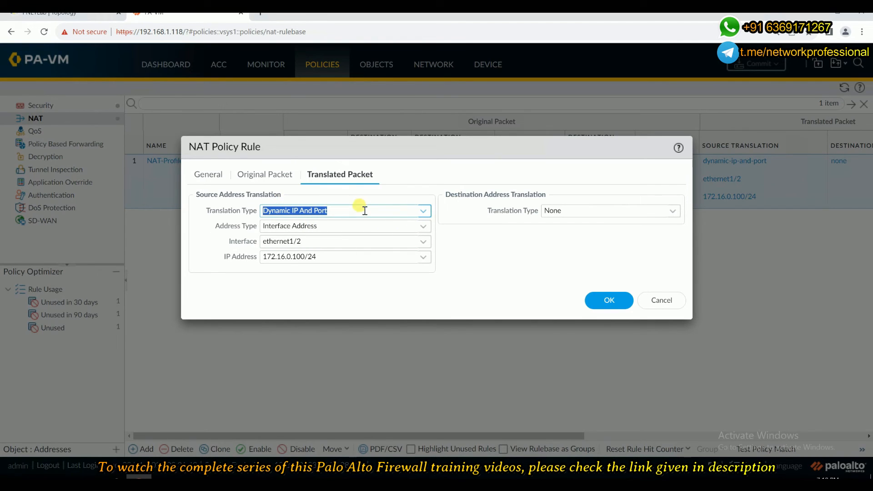
{"action": "left_click", "coordinate": [423, 227]}
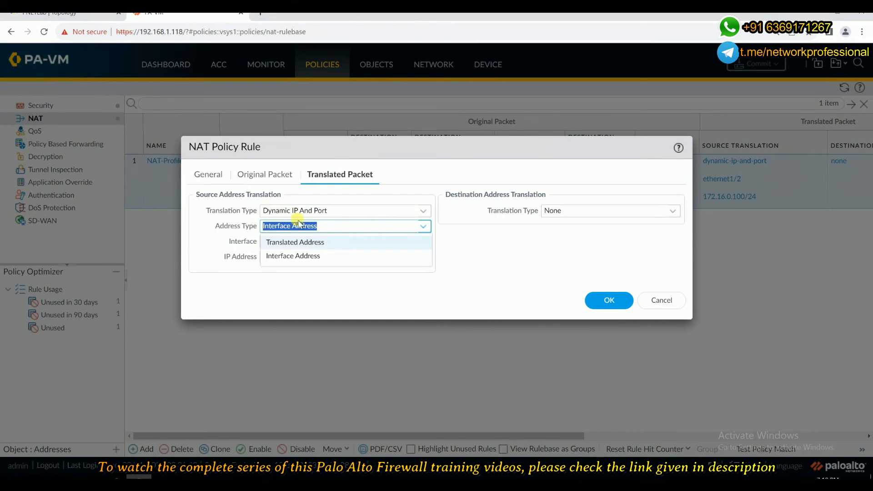
{"action": "left_click", "coordinate": [301, 243]}
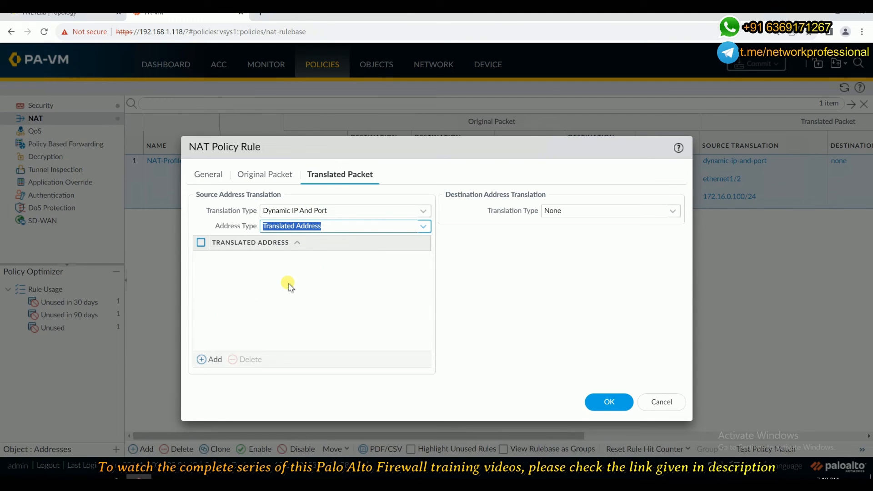
Add 172.16.0.150 as a translated source address.
{"action": "left_click", "coordinate": [208, 359]}
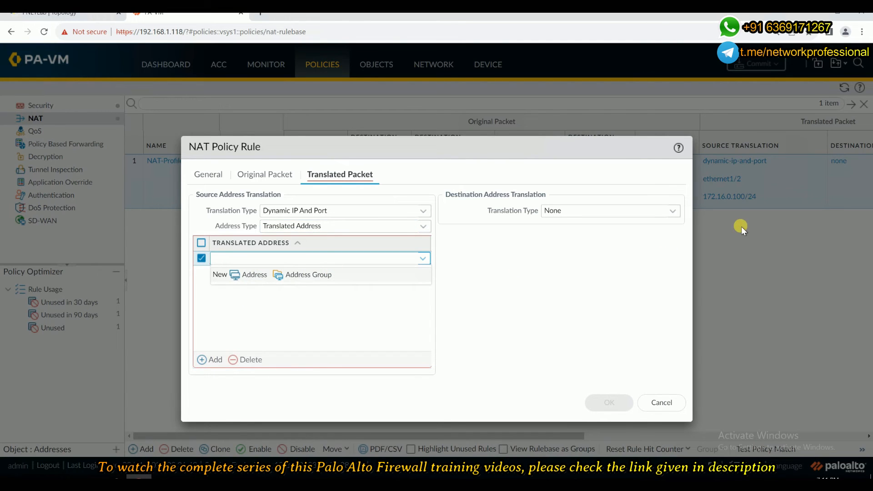
{"action": "type", "text": "172.16.0.150"}
{"action": "left_click", "coordinate": [366, 320]}
Add 172.16.0.151 as a second translated source address.
{"action": "left_click", "coordinate": [203, 359]}
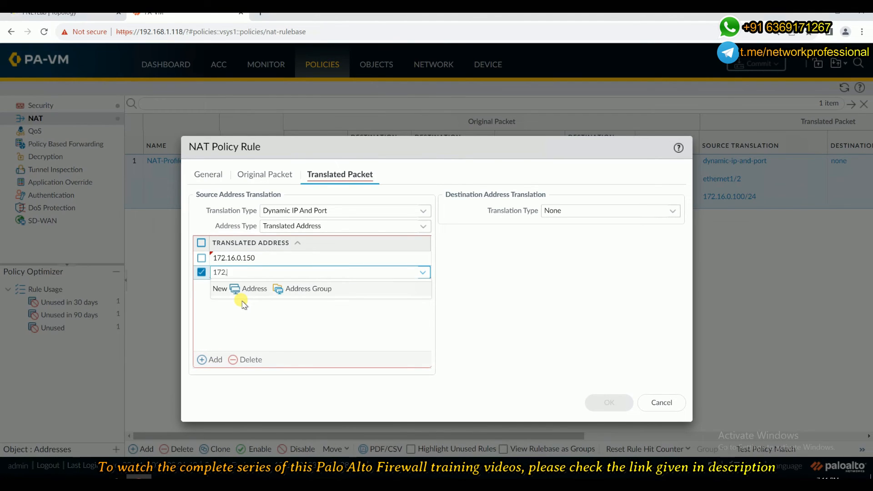
{"action": "type", "text": "172,16.0.151"}
{"action": "left_click", "coordinate": [212, 359]}
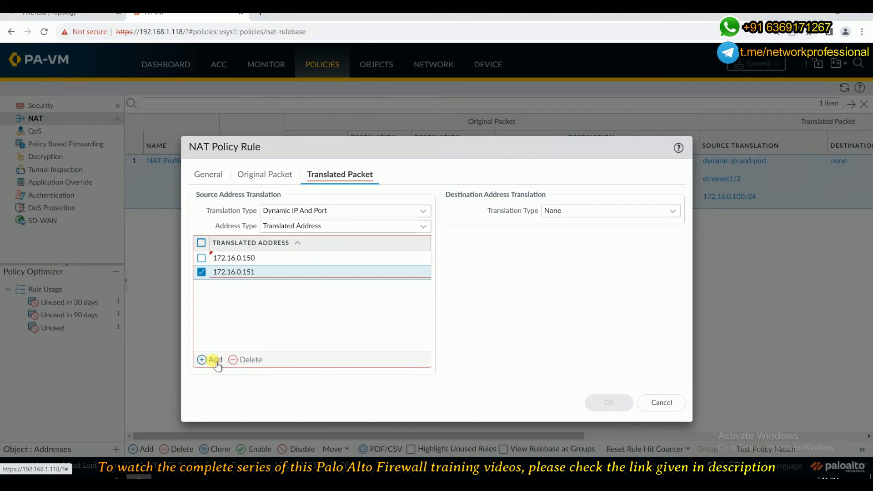
Add 172.16.0.153 as a third translated source address.
{"action": "type", "text": "172.16.0.153"}
{"action": "left_click", "coordinate": [239, 333]}
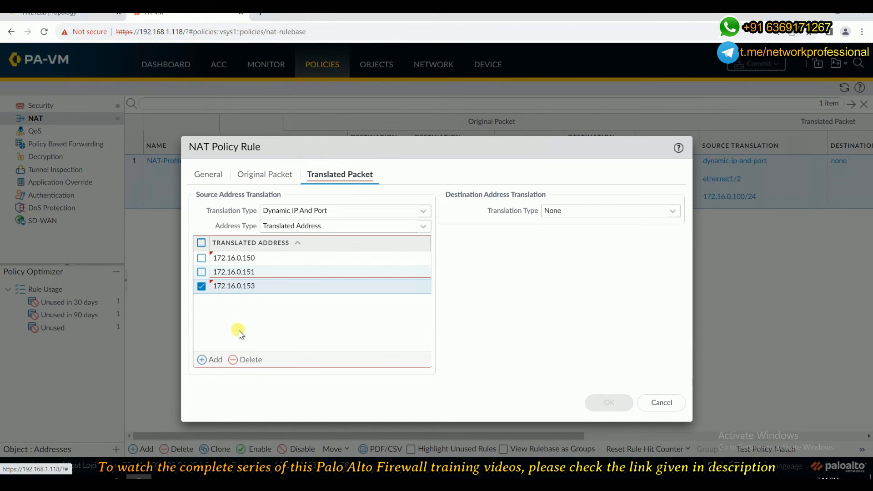
{"action": "left_click", "coordinate": [201, 287]}
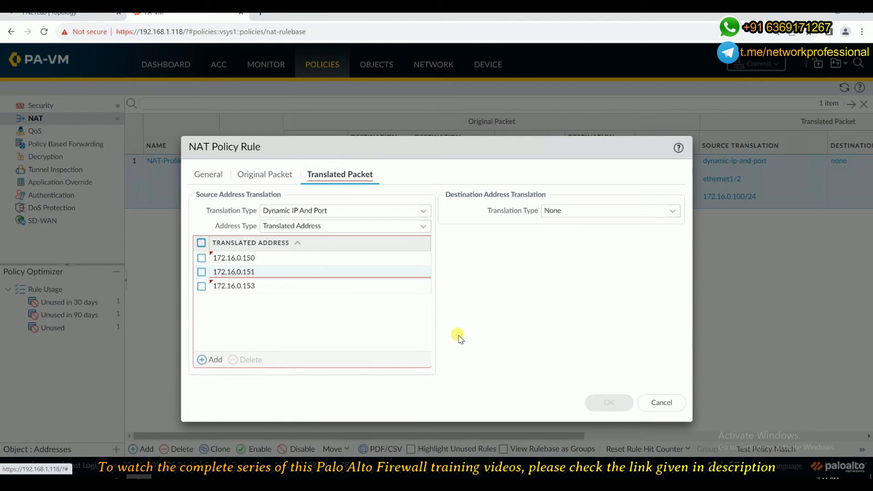
{"action": "left_click", "coordinate": [233, 295]}
{"action": "left_click", "coordinate": [233, 295]}
{"action": "left_click", "coordinate": [231, 337]}
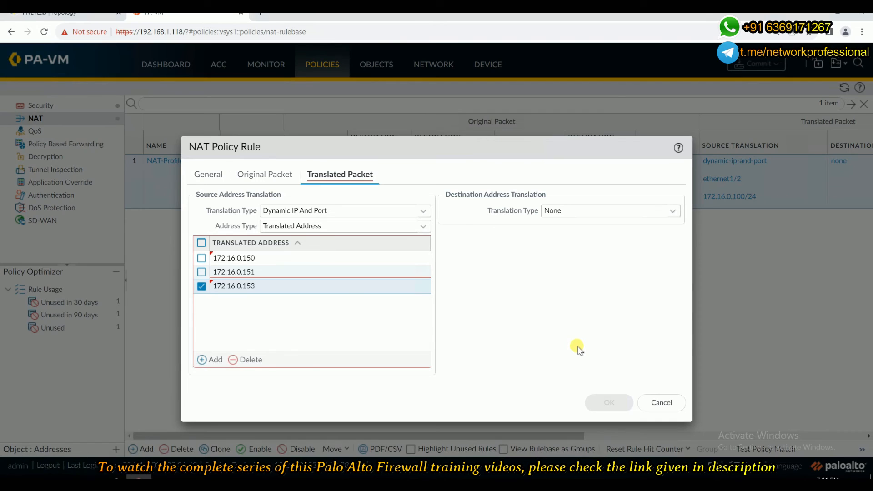
{"action": "left_click", "coordinate": [202, 287]}
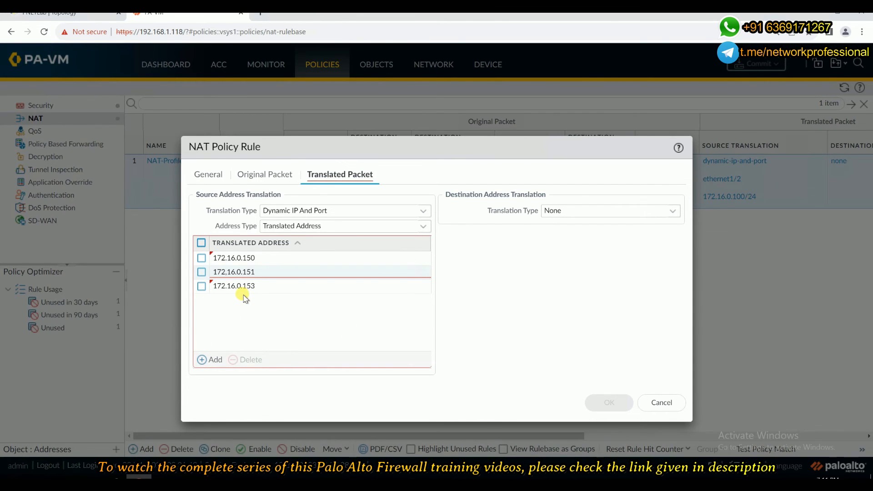
Correct the comma typo in the 172.16.0.151 translated address entry.
{"action": "left_click", "coordinate": [228, 273]}
{"action": "left_click", "coordinate": [227, 271]}
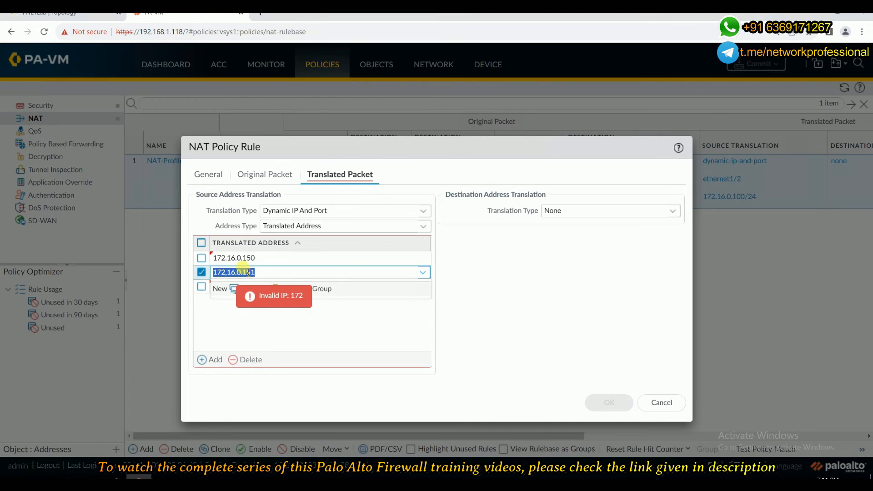
{"action": "left_click", "coordinate": [288, 273]}
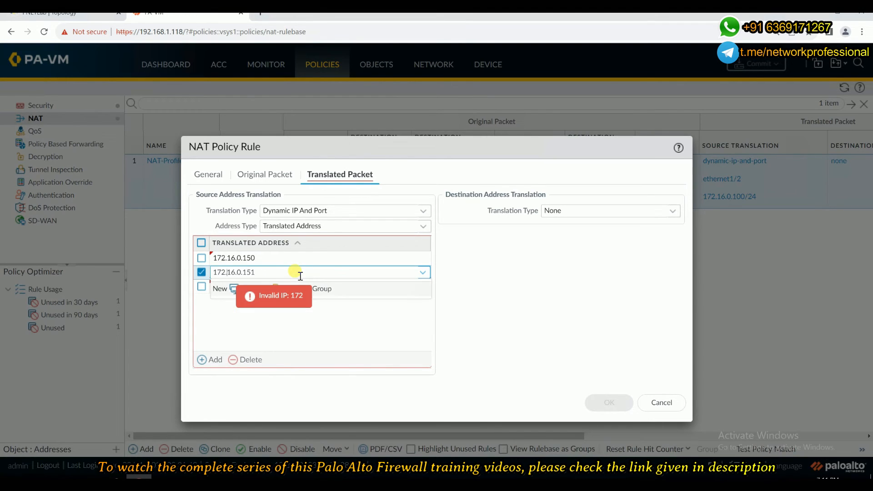
{"action": "left_click", "coordinate": [290, 330]}
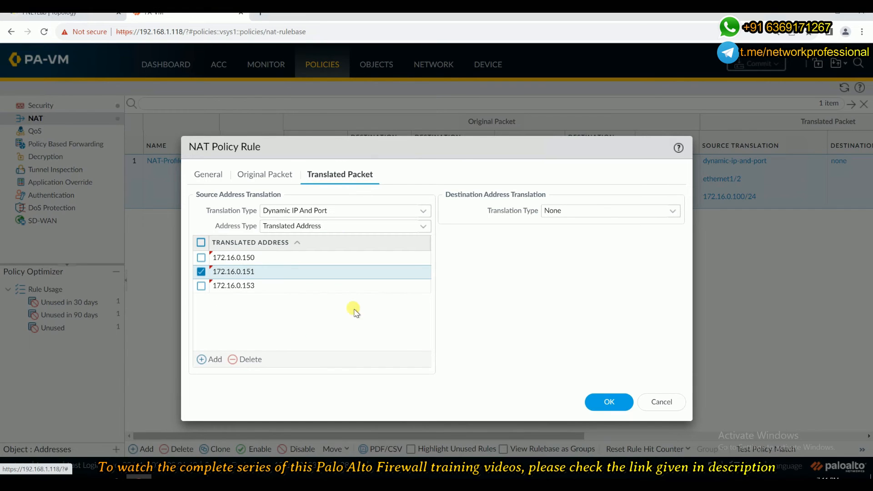
Save the NAT rule with the three translated addresses.
{"action": "left_click", "coordinate": [609, 405]}
{"action": "left_click", "coordinate": [201, 274]}
{"action": "left_click", "coordinate": [605, 399]}
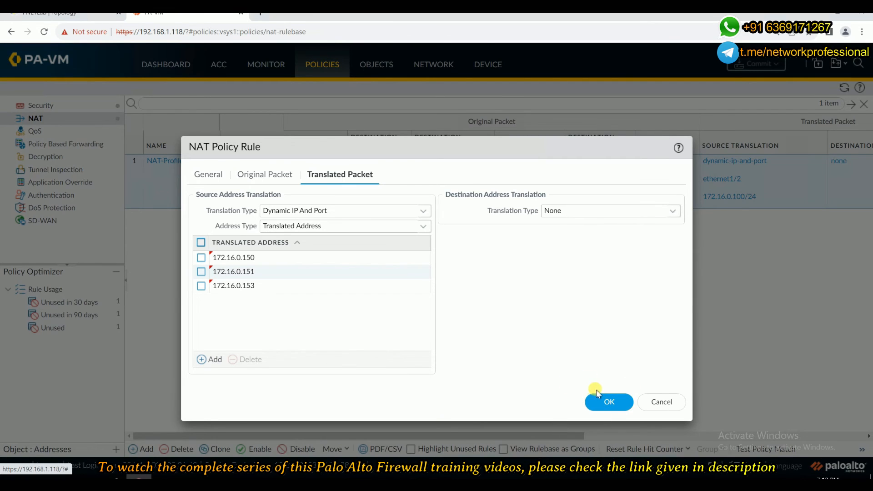
{"action": "left_click", "coordinate": [609, 402]}
{"action": "left_click", "coordinate": [609, 402]}
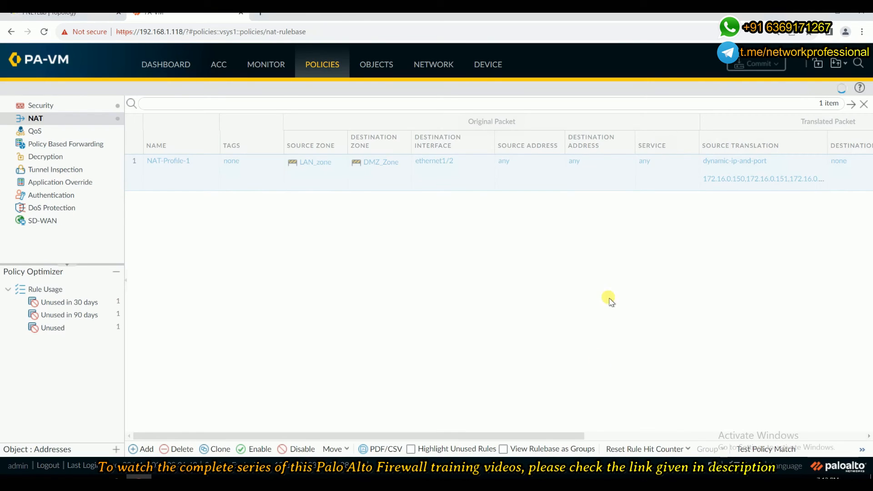
Commit the configuration to the firewall and close the commit status.
{"action": "left_click", "coordinate": [765, 66]}
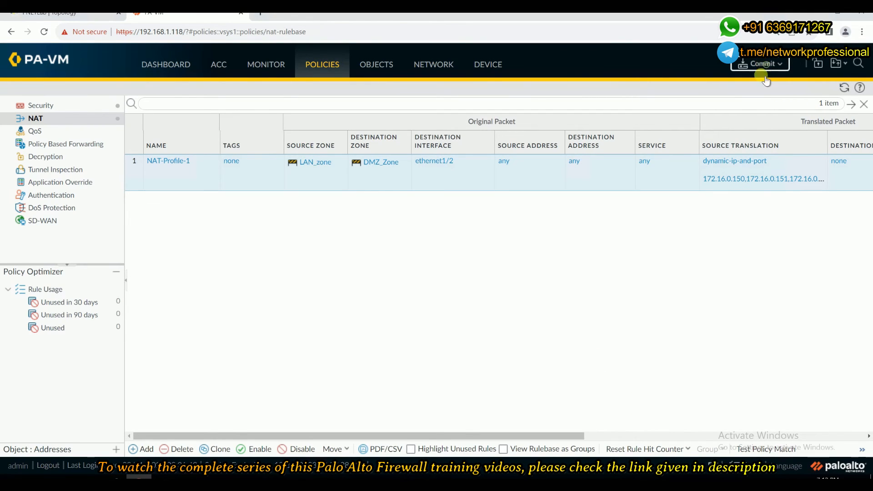
{"action": "left_click", "coordinate": [549, 399]}
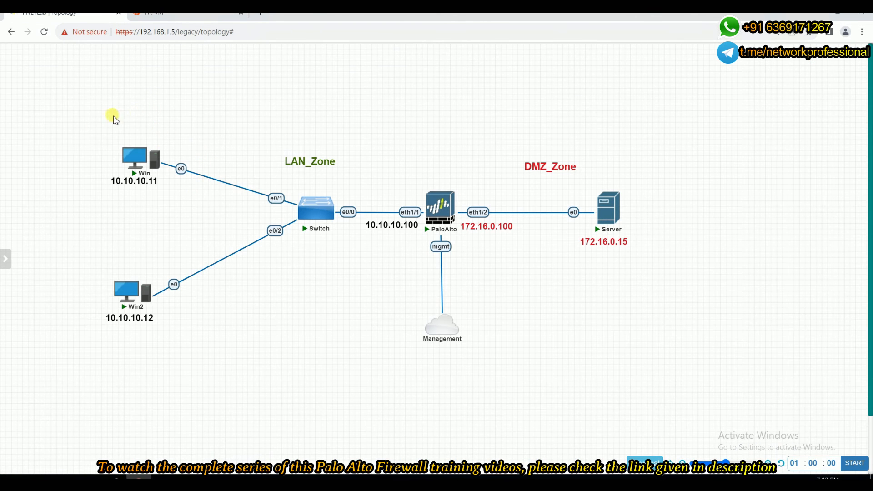
{"action": "mouse_move", "coordinate": [122, 268]}
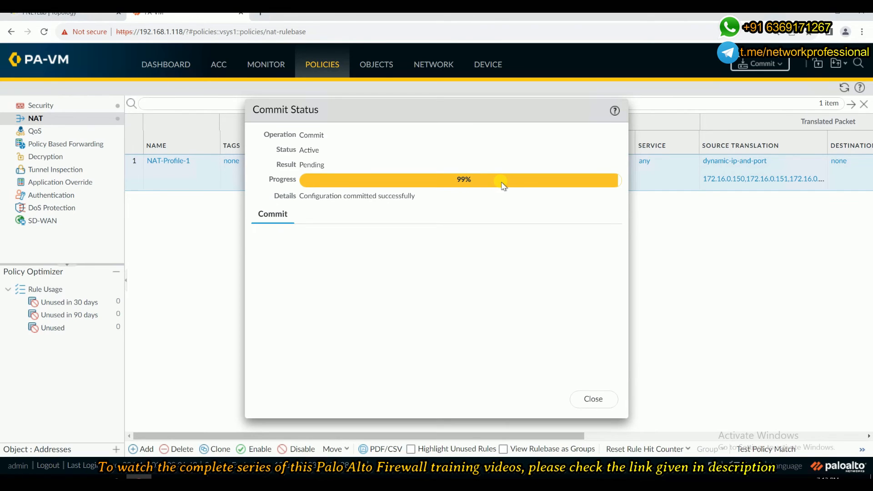
{"action": "left_click", "coordinate": [606, 402]}
Start a packet capture on the firewall's eth1/1 interface in the lab topology and minimize its console.
{"action": "left_click", "coordinate": [87, 16]}
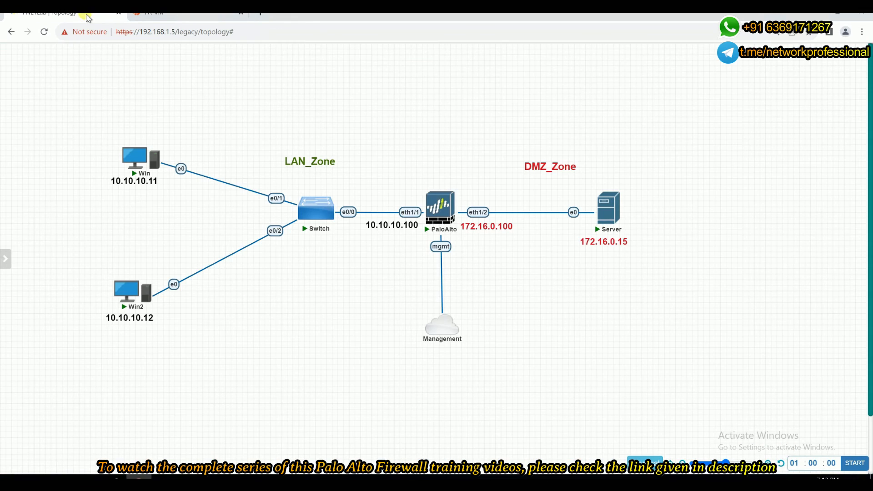
{"action": "right_click", "coordinate": [440, 212]}
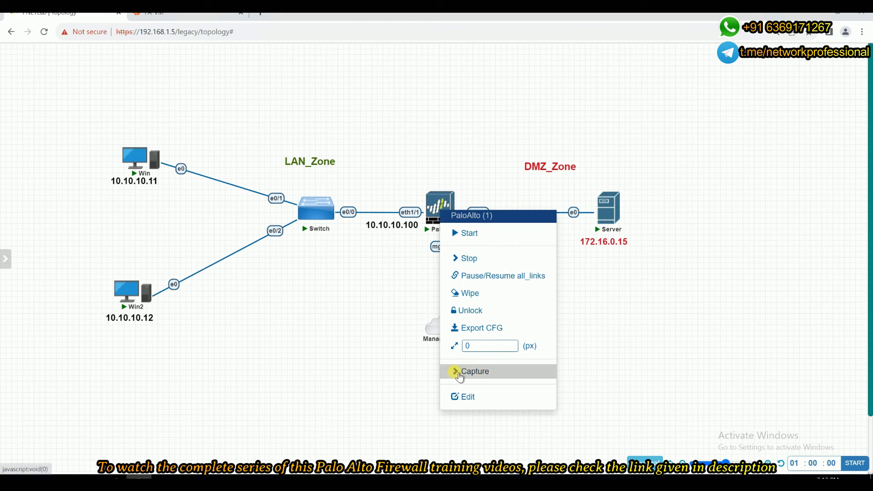
{"action": "left_click", "coordinate": [511, 373]}
{"action": "left_click", "coordinate": [575, 218]}
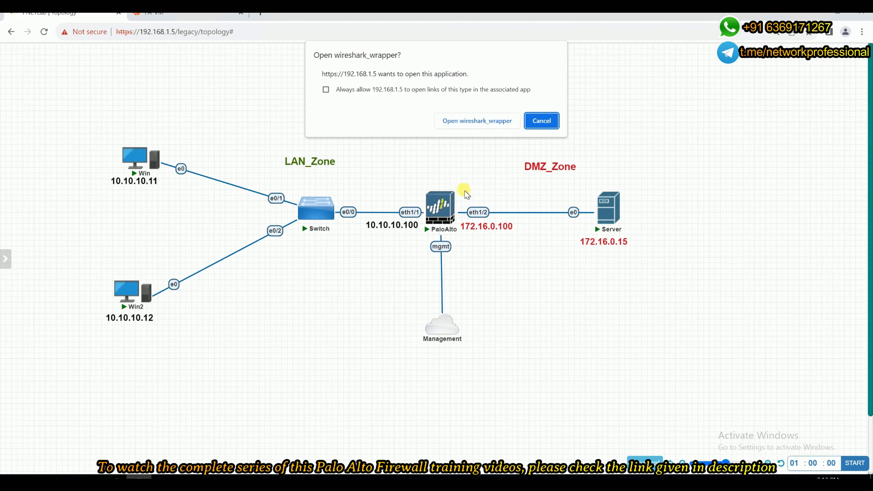
{"action": "left_click", "coordinate": [477, 121]}
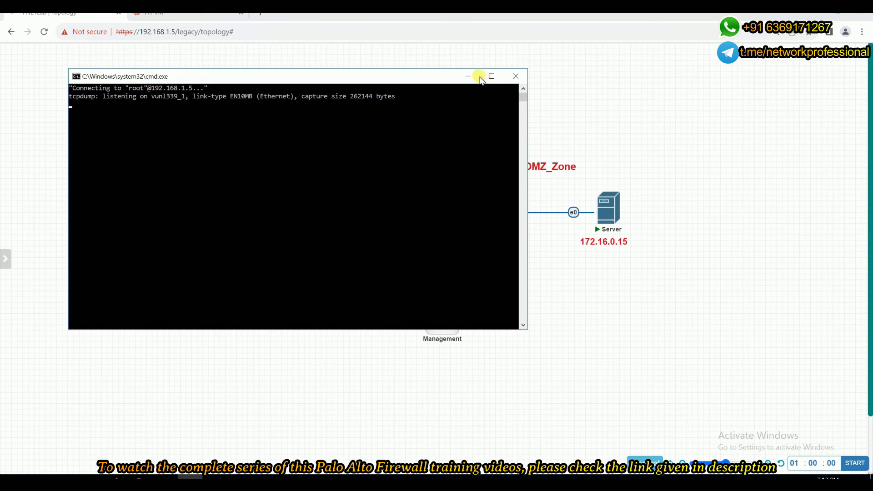
{"action": "left_click", "coordinate": [468, 76]}
Start a packet capture on the firewall's eth1/2 interface and minimize the capture windows.
{"action": "right_click", "coordinate": [443, 210]}
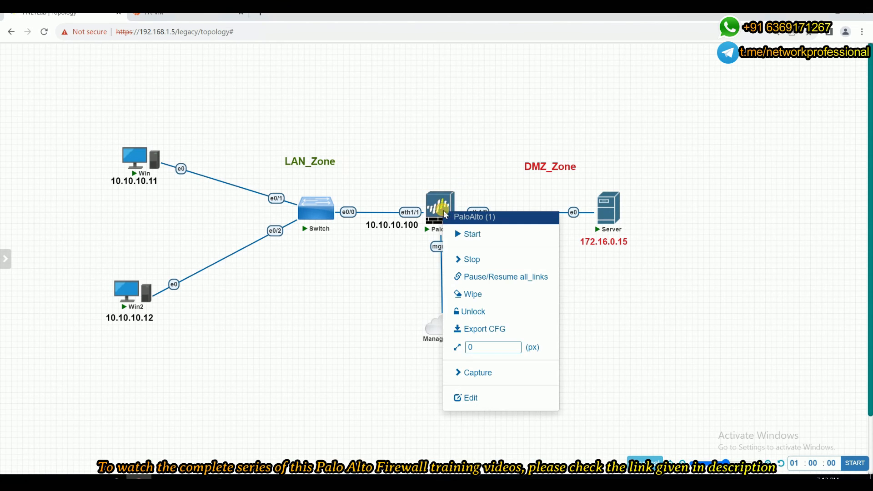
{"action": "left_click", "coordinate": [486, 372]}
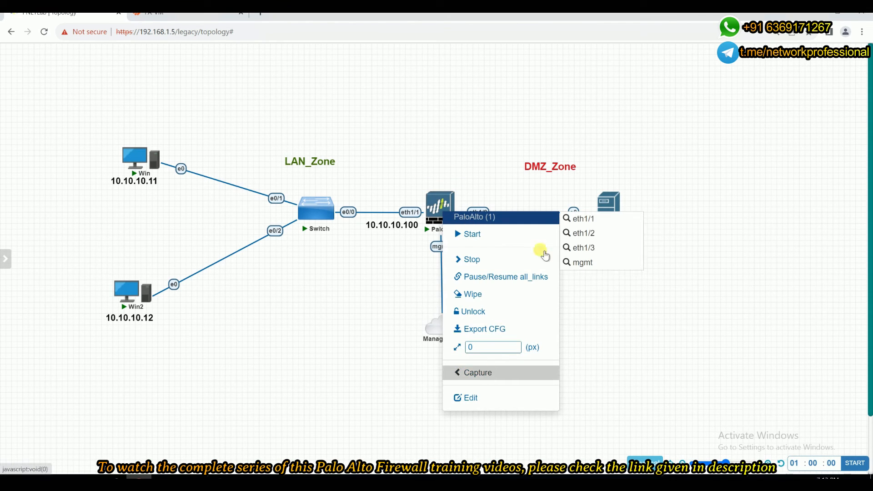
{"action": "left_click", "coordinate": [582, 233]}
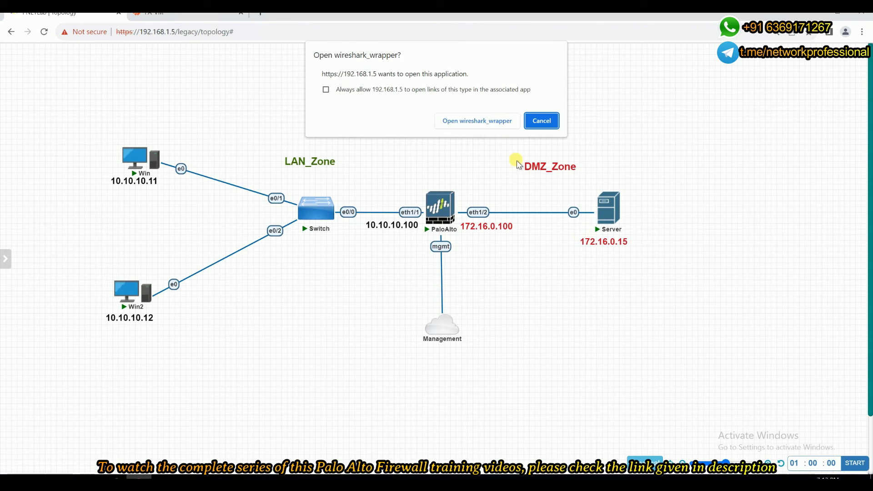
{"action": "left_click", "coordinate": [482, 122]}
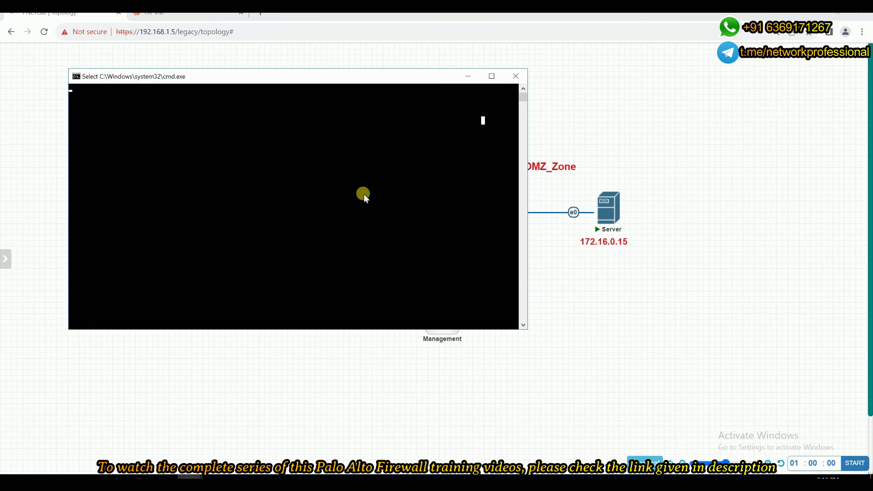
{"action": "left_click", "coordinate": [374, 193]}
{"action": "key", "text": "Return"}
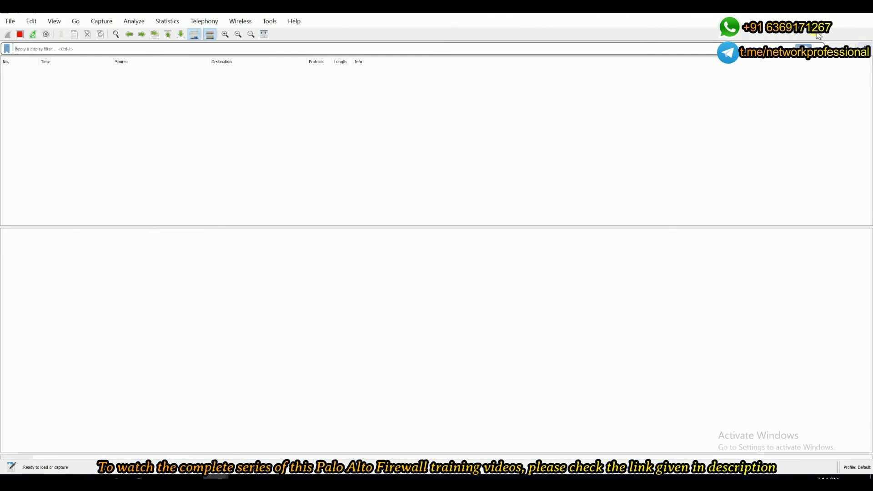
{"action": "left_click", "coordinate": [807, 15]}
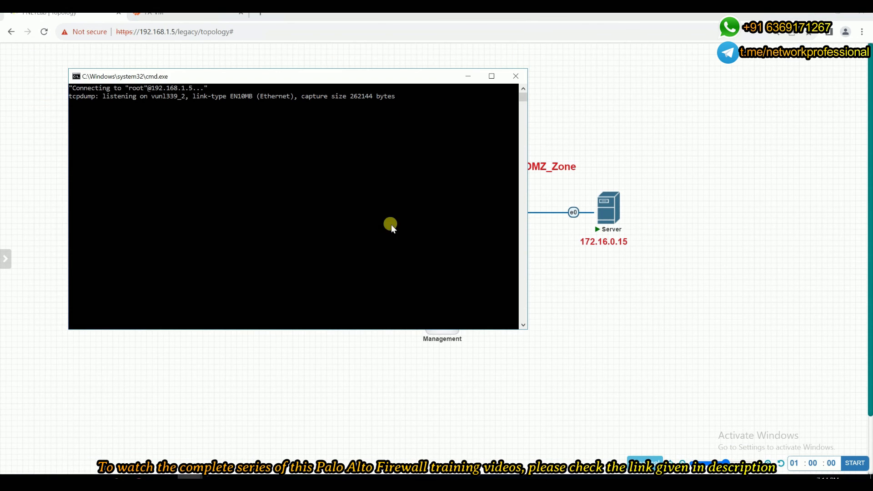
{"action": "left_click", "coordinate": [468, 76]}
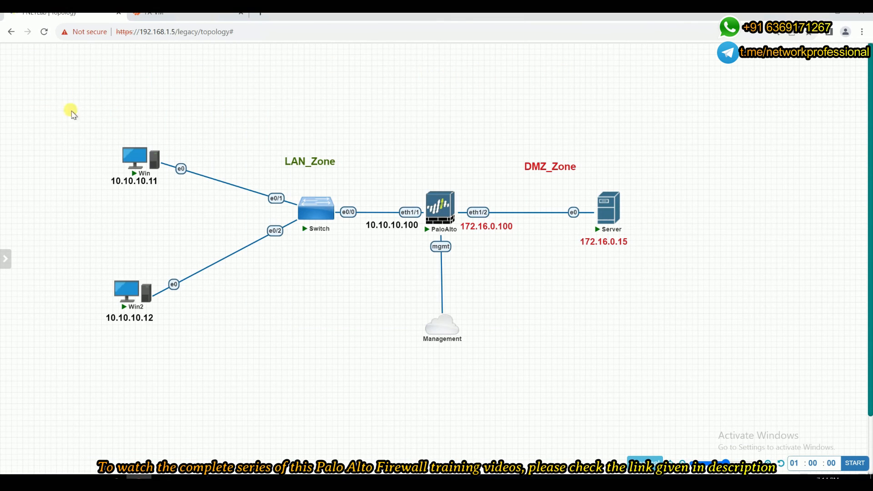
Open the Win2 node's VNC console and launch a maximized Command Prompt.
{"action": "left_click", "coordinate": [127, 300]}
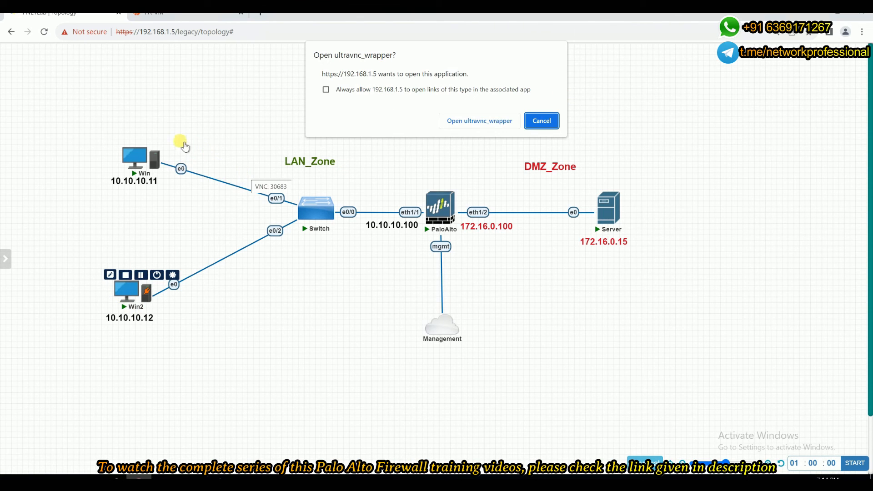
{"action": "left_click", "coordinate": [494, 121]}
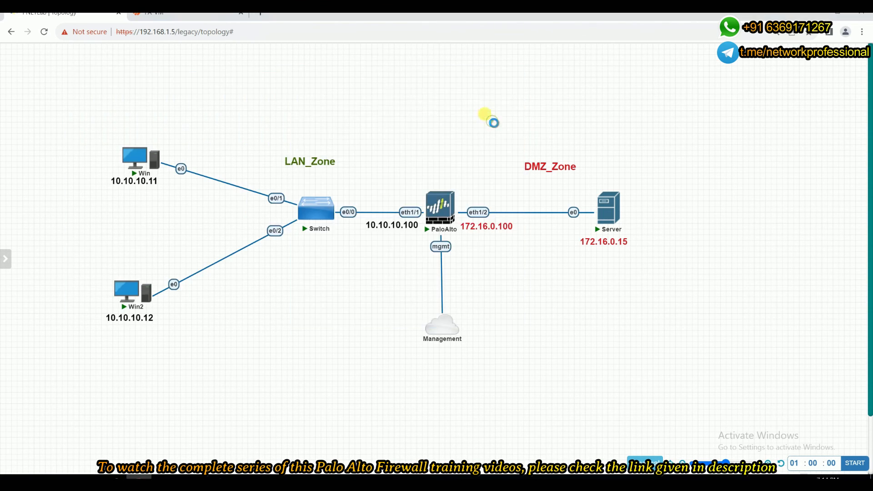
{"action": "left_click_drag", "start_coordinate": [422, 102], "coordinate": [192, 62]}
{"action": "left_click_drag", "start_coordinate": [180, 104], "coordinate": [171, 112]}
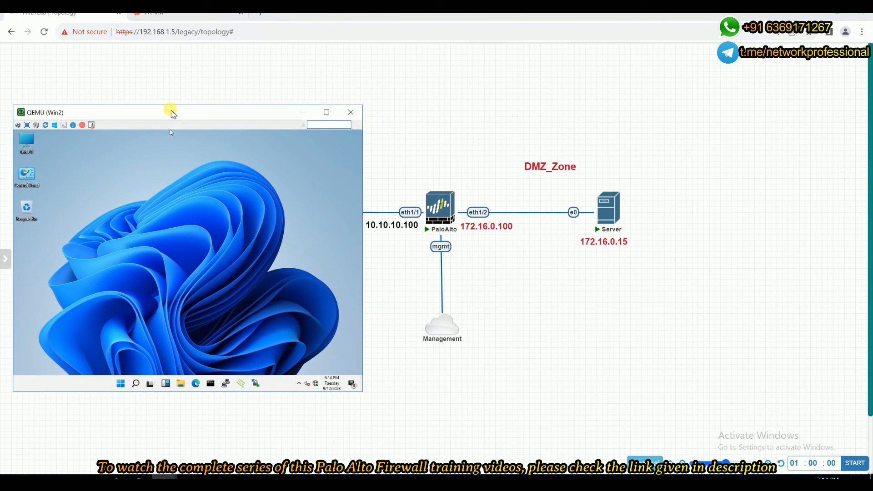
{"action": "left_click", "coordinate": [207, 382]}
{"action": "left_click", "coordinate": [158, 273]}
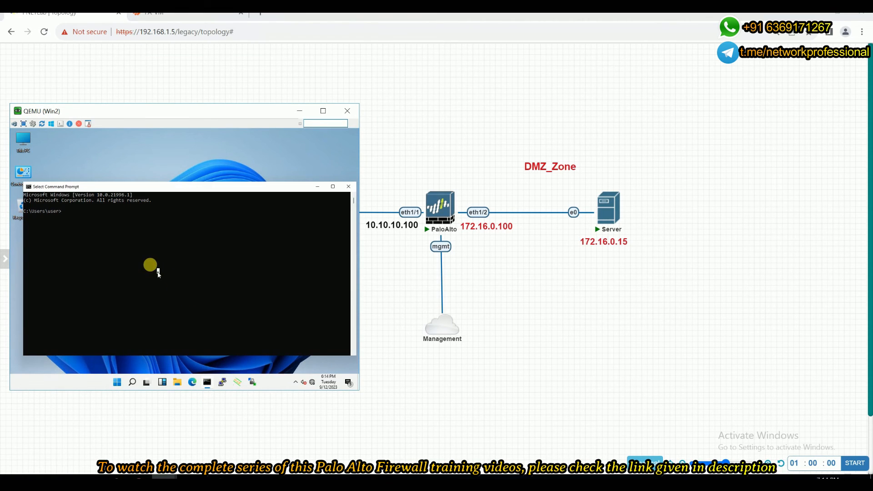
{"action": "left_click", "coordinate": [323, 111]}
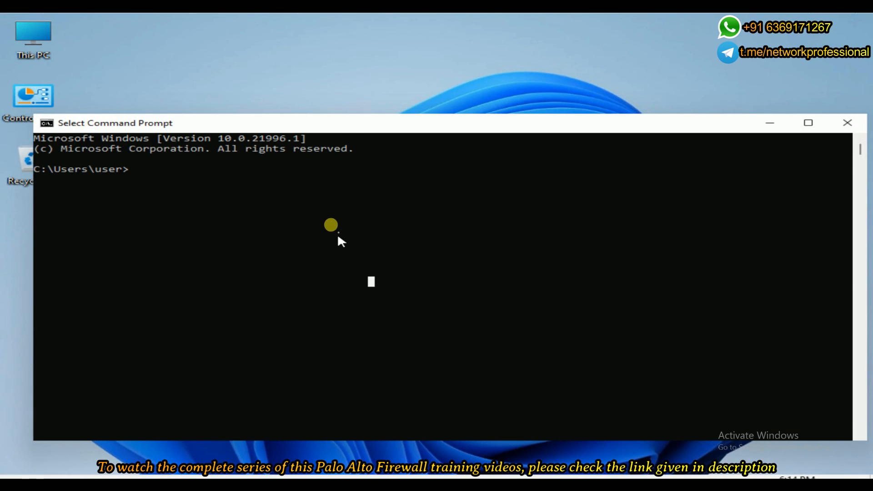
{"action": "left_click", "coordinate": [339, 236]}
Run ipconfig on Win2 to view its addressing.
{"action": "type", "text": "ipcongi"}
{"action": "key", "text": "BackSpace"}
{"action": "key", "text": "BackSpace"}
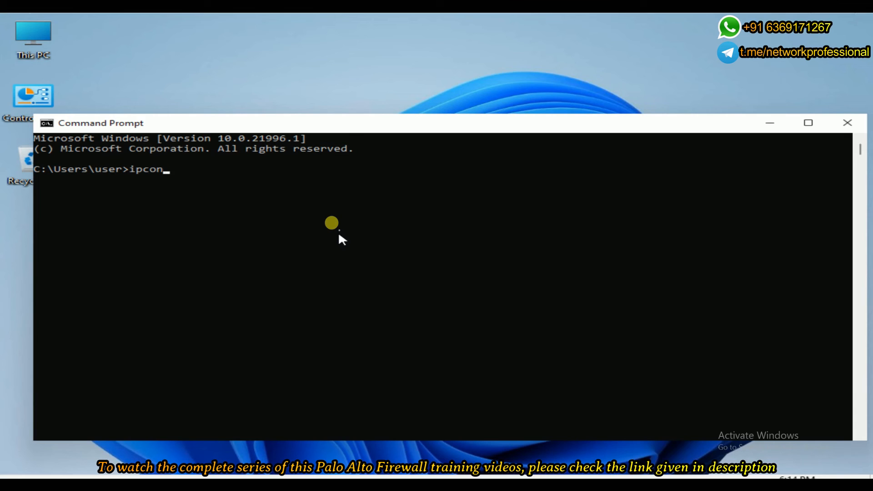
{"action": "type", "text": "fig"}
{"action": "key", "text": "Return"}
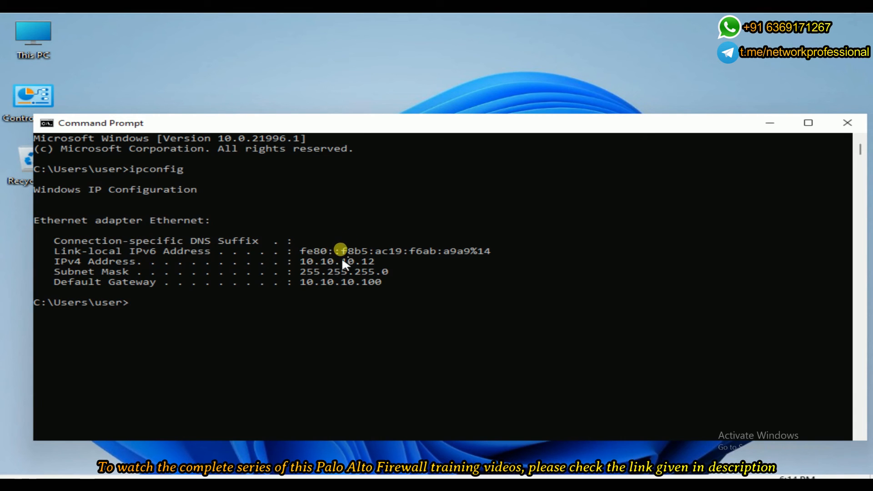
Ping the DMZ server at 172.16.0.15 from Win2.
{"action": "key", "text": "Return"}
{"action": "type", "text": "ping 172"}
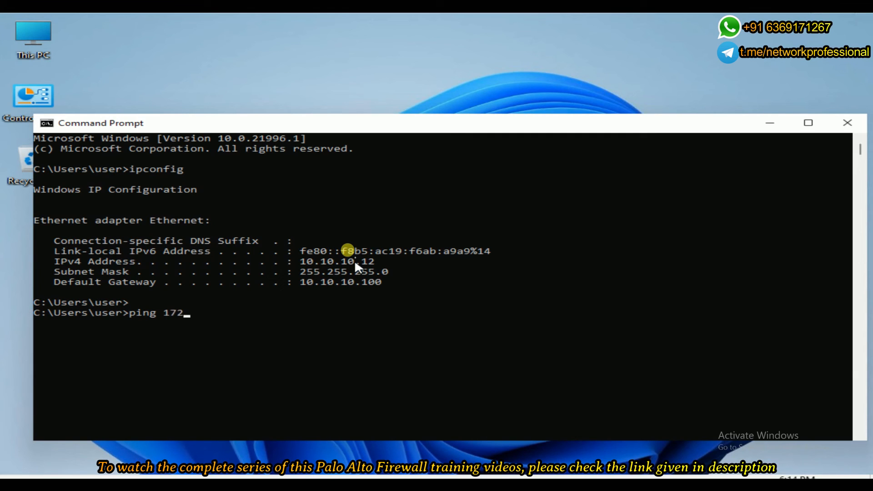
{"action": "type", "text": ".16.0.15"}
{"action": "key", "text": "Return"}
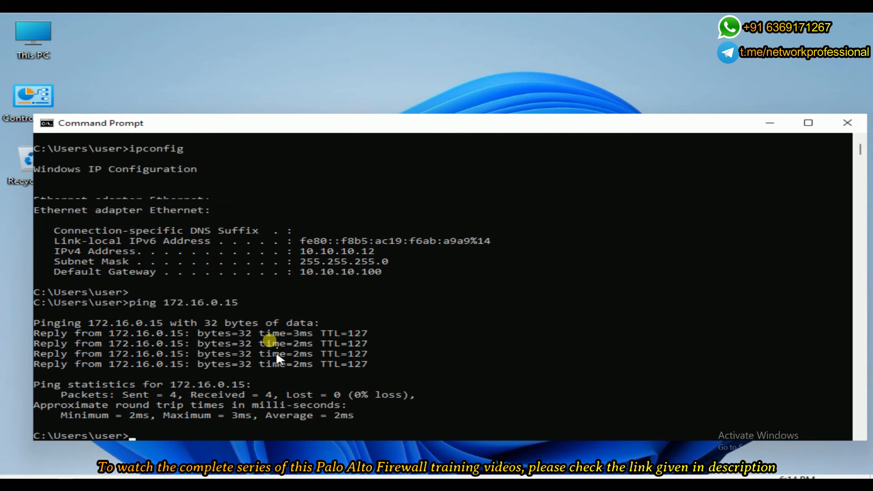
{"action": "key", "text": "Return"}
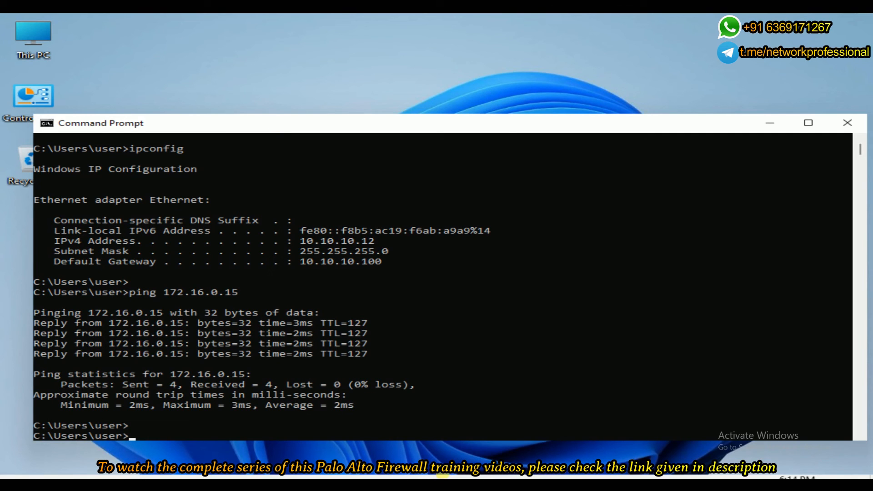
Open the browser on Win2, browse to 172.16.0.15 and select the page's welcome text.
{"action": "left_click", "coordinate": [443, 475]}
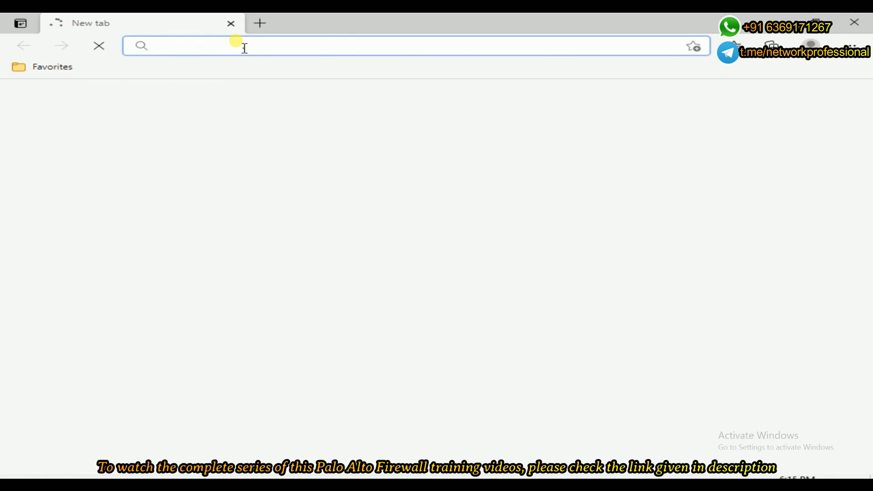
{"action": "type", "text": "172.16.0.15"}
{"action": "key", "text": "Escape"}
{"action": "key", "text": "Escape"}
{"action": "type", "text": "1"}
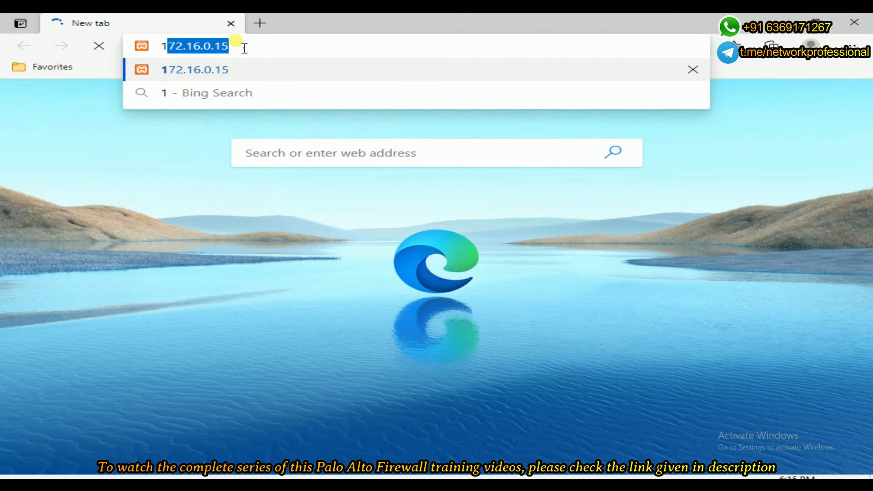
{"action": "key", "text": "Return"}
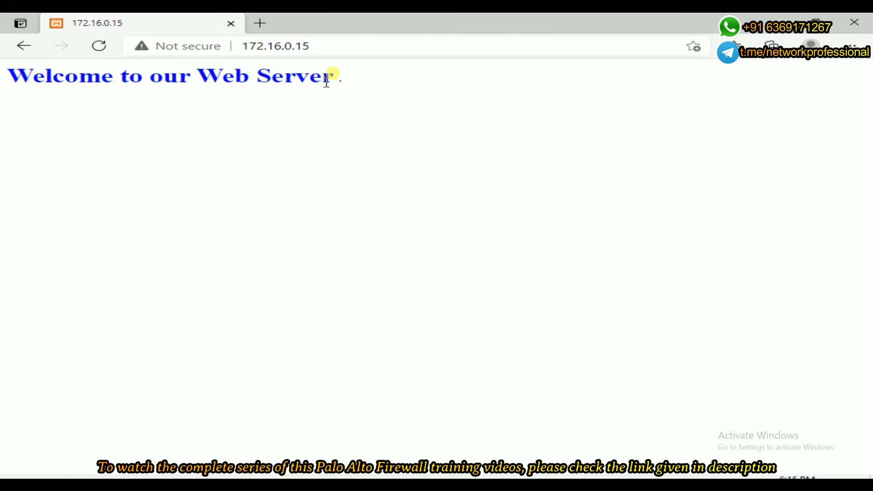
{"action": "left_click_drag", "start_coordinate": [348, 82], "coordinate": [25, 81]}
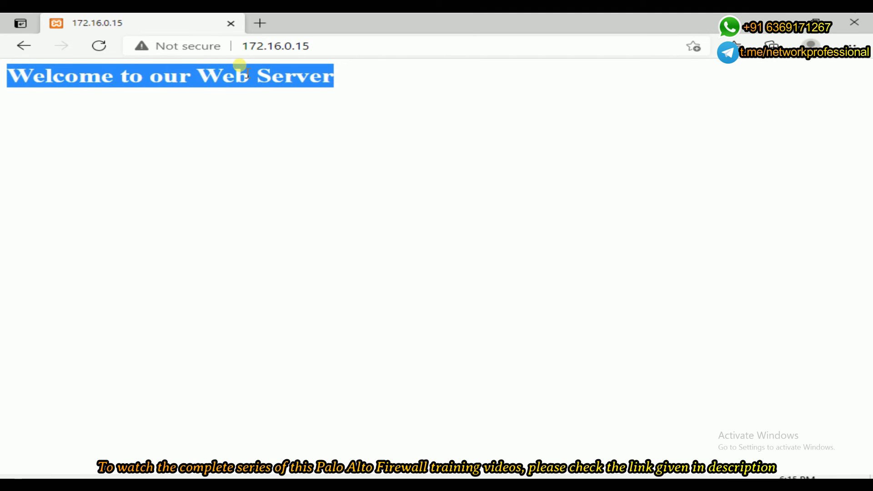
Bring up the eth1/1 packet capture and apply an icmp display filter.
{"action": "mouse_move", "coordinate": [615, 20]}
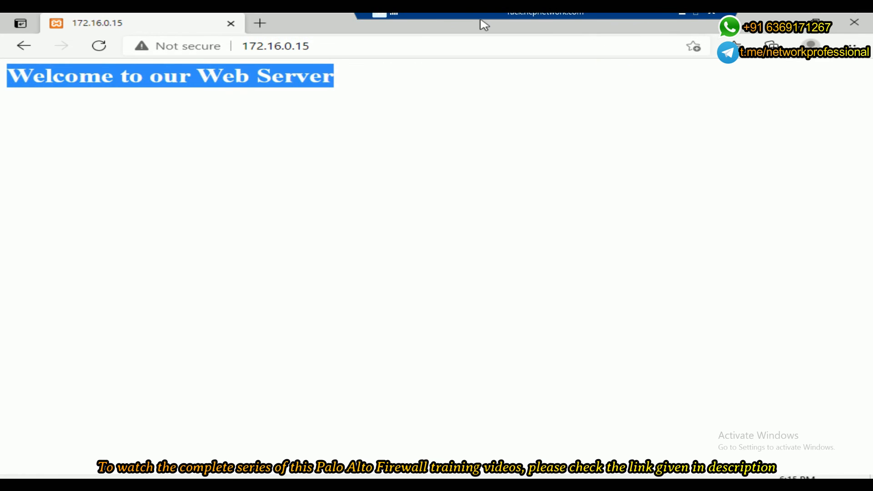
{"action": "left_click_drag", "start_coordinate": [511, 16], "coordinate": [171, 16]}
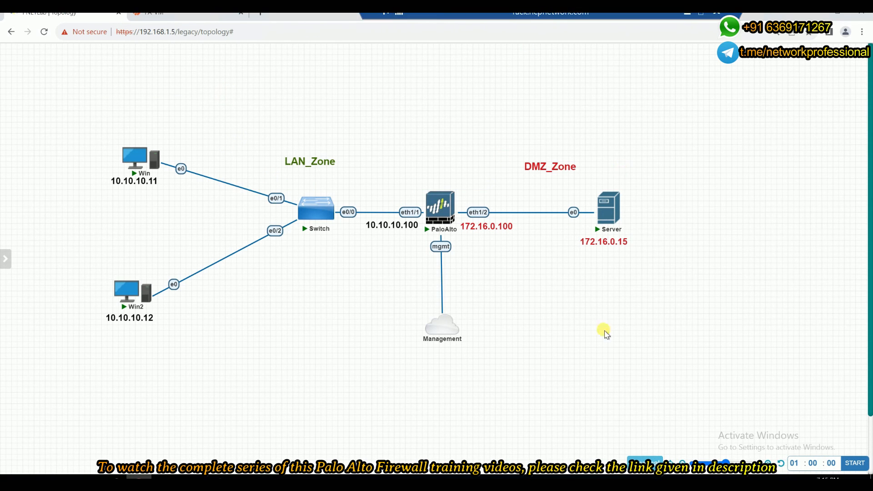
{"action": "mouse_move", "coordinate": [153, 475]}
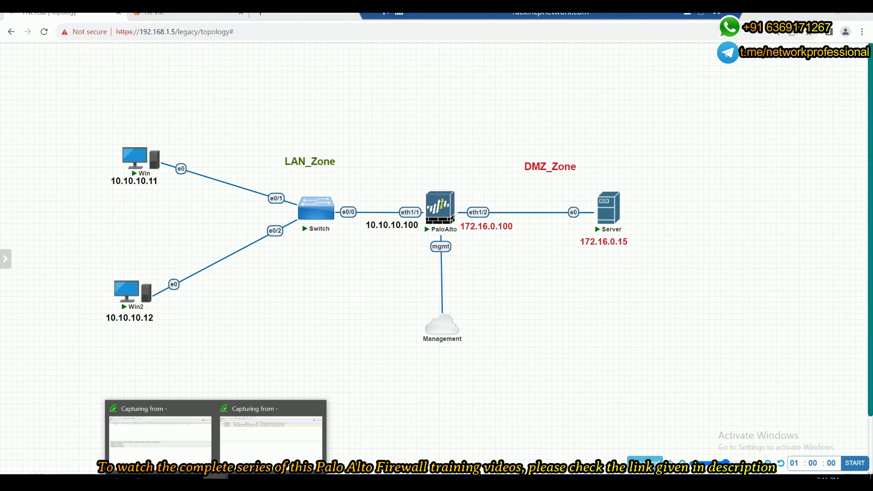
{"action": "left_click", "coordinate": [163, 437]}
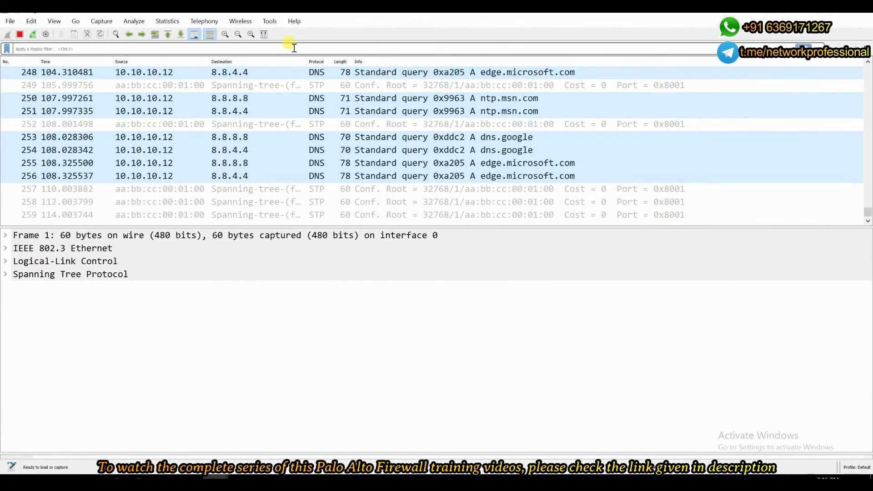
{"action": "key", "text": "ctrl+z"}
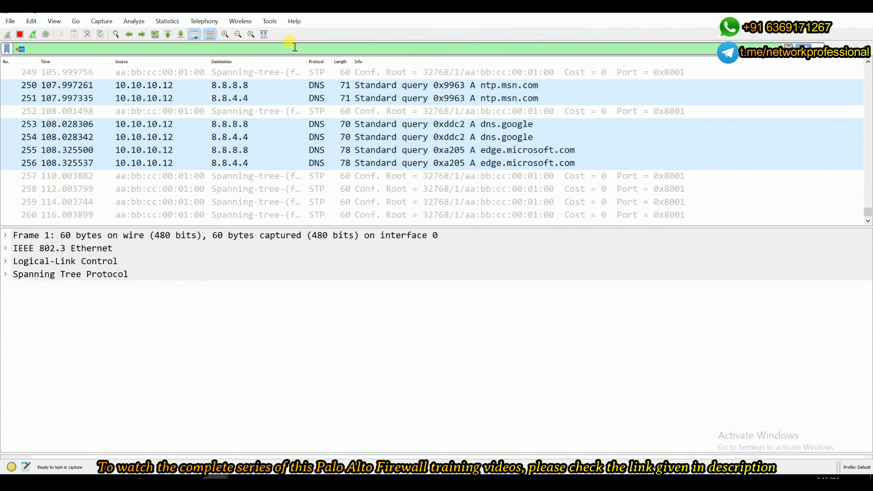
{"action": "key", "text": "Return"}
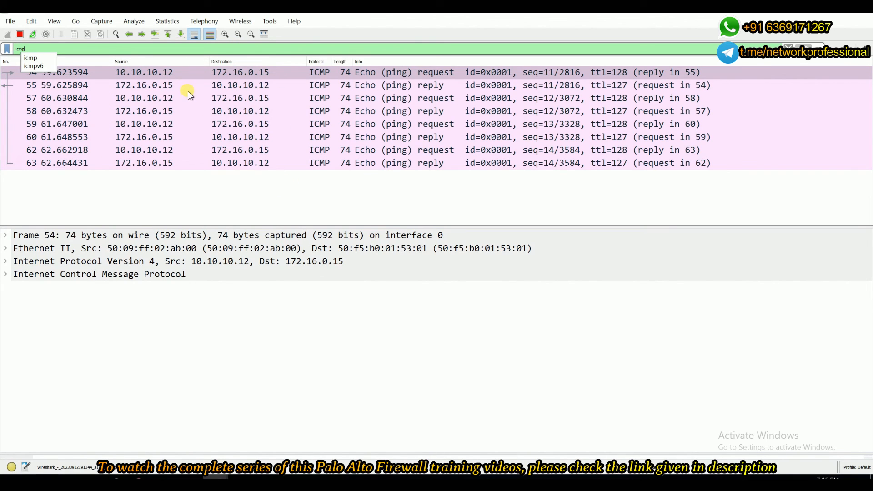
Switch to the eth1/2 packet capture and apply an icmp display filter.
{"action": "left_click", "coordinate": [755, 20]}
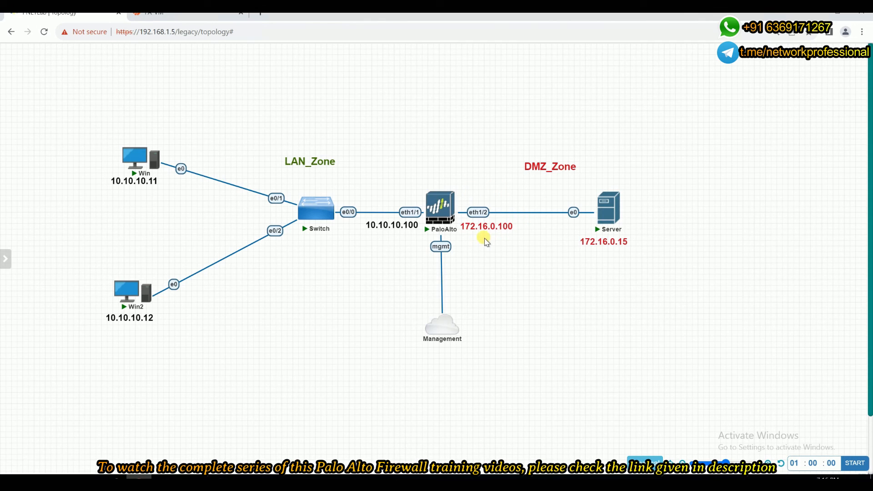
{"action": "mouse_move", "coordinate": [439, 204]}
{"action": "mouse_move", "coordinate": [216, 476]}
{"action": "left_click", "coordinate": [287, 434]}
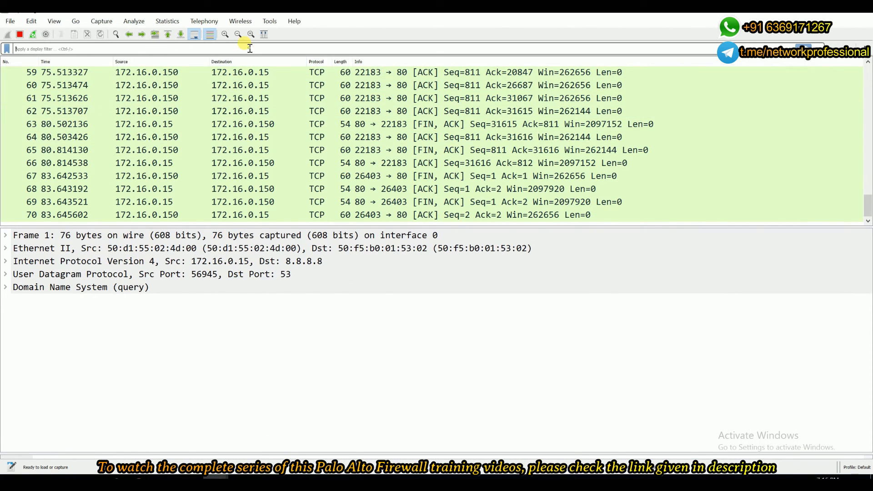
{"action": "type", "text": "icmp"}
{"action": "key", "text": "Return"}
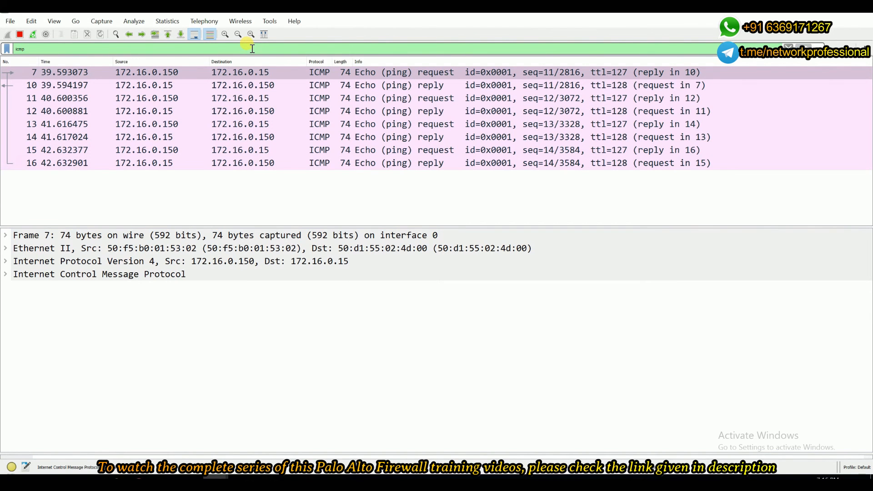
Inspect the source and destination addresses of the ICMP packets in the eth1/2 capture.
{"action": "left_click", "coordinate": [114, 74]}
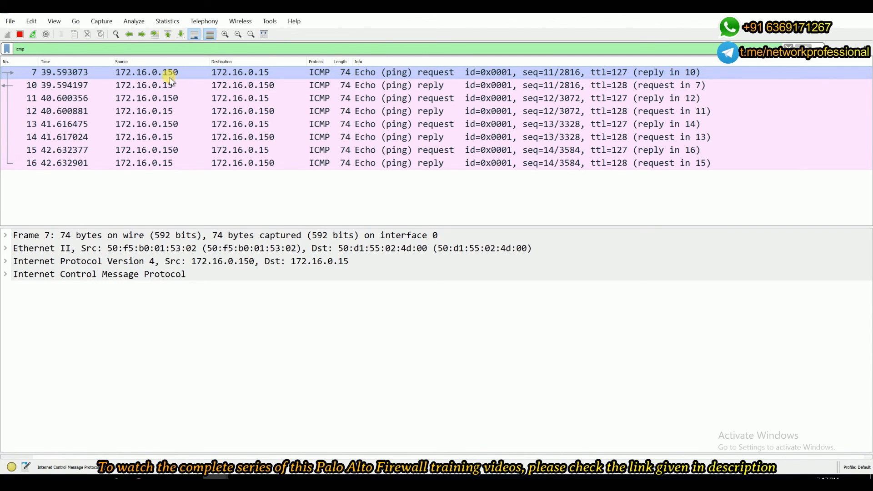
{"action": "left_click", "coordinate": [184, 85]}
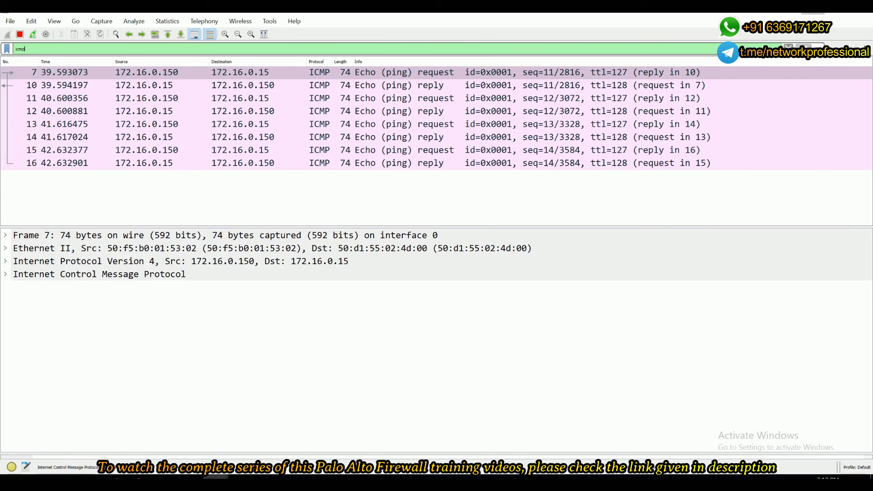
{"action": "left_click", "coordinate": [812, 11]}
{"action": "left_click", "coordinate": [215, 481]}
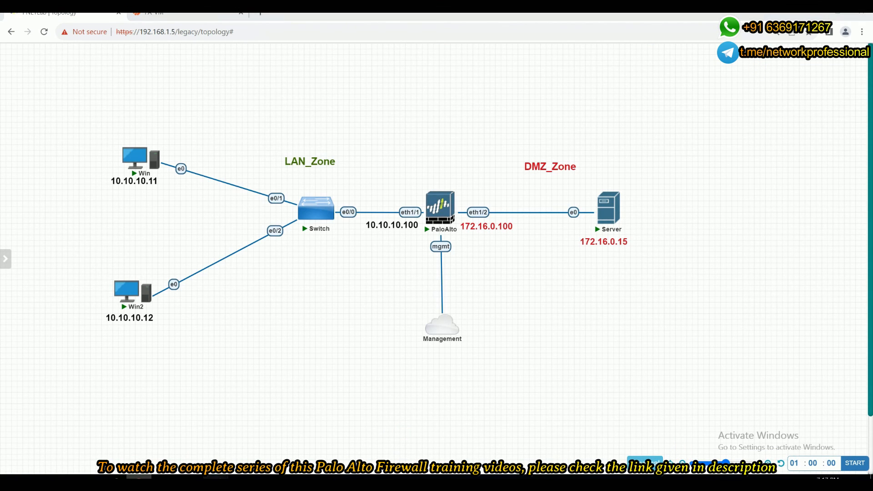
{"action": "left_click", "coordinate": [261, 437]}
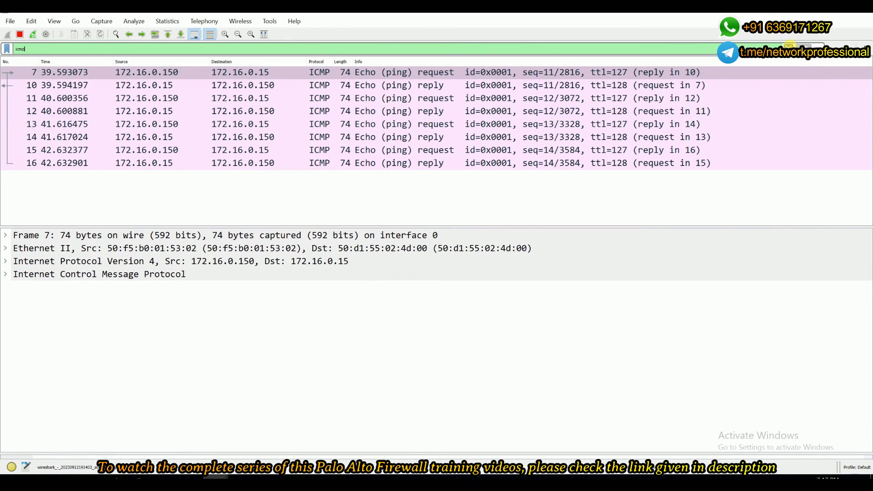
Clear the display filter and follow the TCP stream of the HTTP response packet in the eth1/2 capture.
{"action": "left_click", "coordinate": [788, 47]}
{"action": "scroll", "coordinate": [379, 191], "scroll_direction": "down", "scroll_amount": 15}
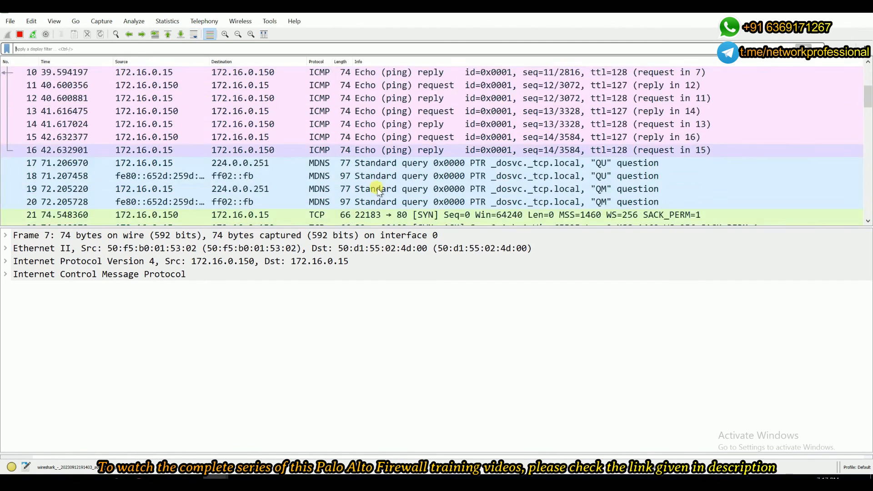
{"action": "scroll", "coordinate": [377, 190], "scroll_direction": "up", "scroll_amount": 2}
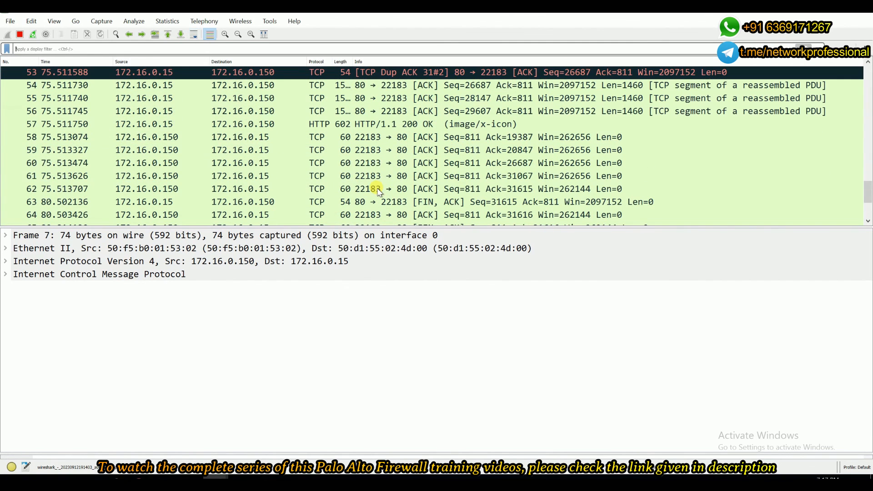
{"action": "right_click", "coordinate": [383, 124]}
{"action": "mouse_move", "coordinate": [436, 262]}
{"action": "left_click", "coordinate": [572, 264]}
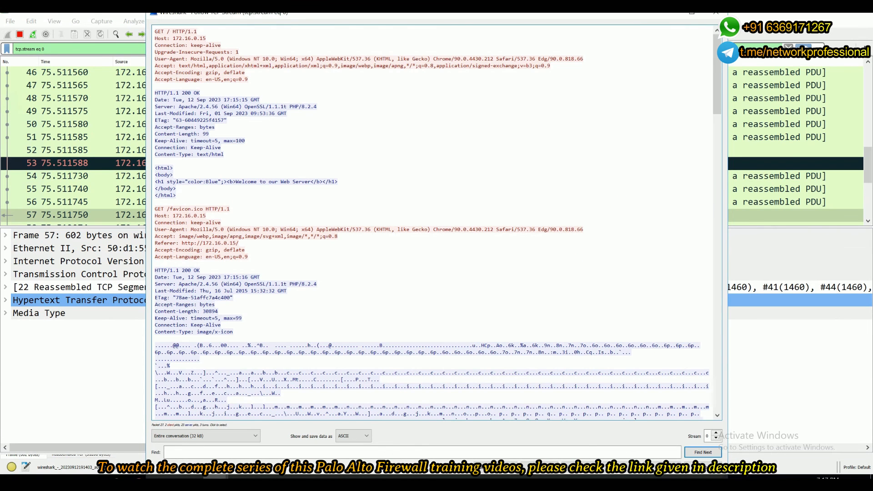
{"action": "left_click", "coordinate": [714, 18]}
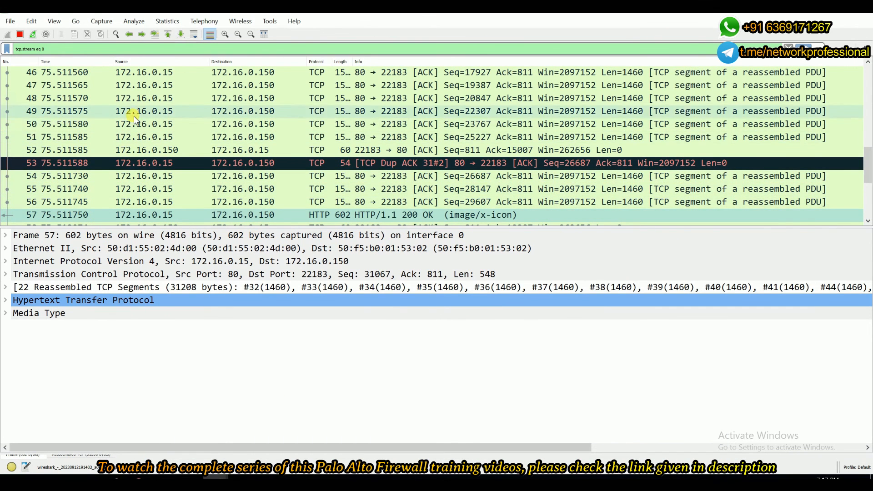
{"action": "scroll", "coordinate": [134, 123], "scroll_direction": "up", "scroll_amount": 8}
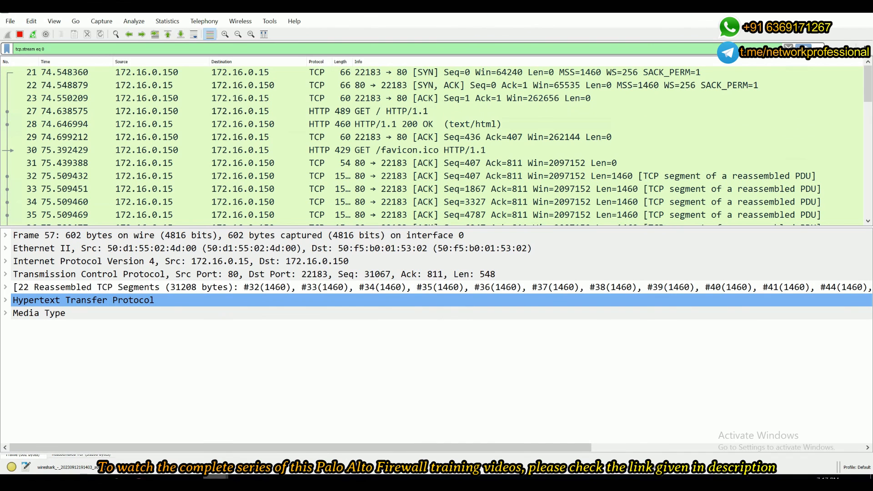
Switch to the eth1/1 capture and clear its display filter.
{"action": "left_click", "coordinate": [184, 443]}
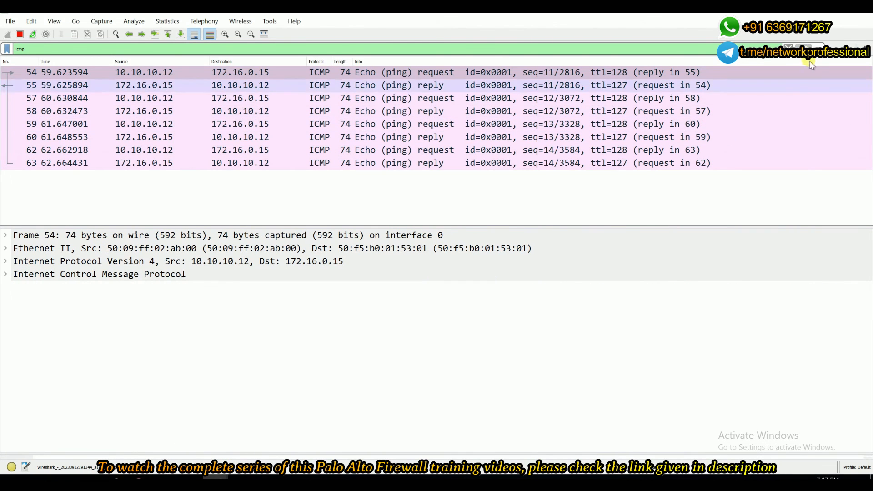
{"action": "left_click", "coordinate": [787, 46]}
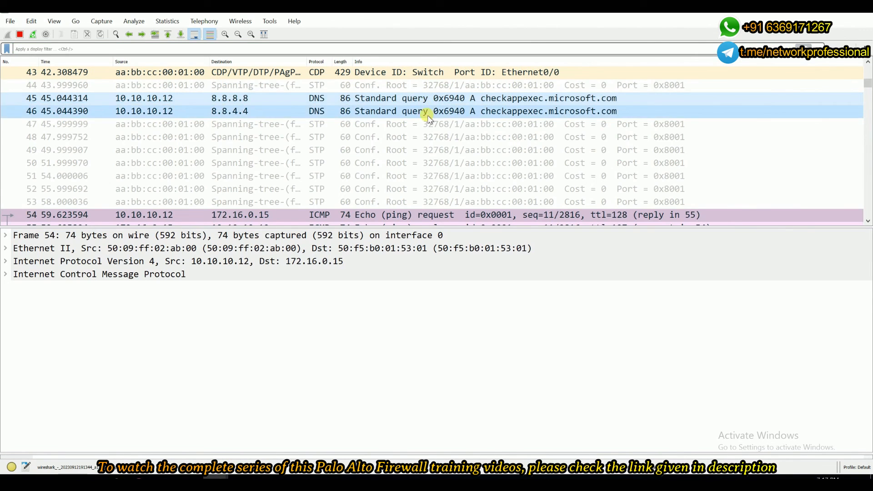
Follow the TCP stream of the HTTP GET request in the eth1/1 capture, then close the stream window.
{"action": "scroll", "coordinate": [400, 169], "scroll_direction": "up", "scroll_amount": 20}
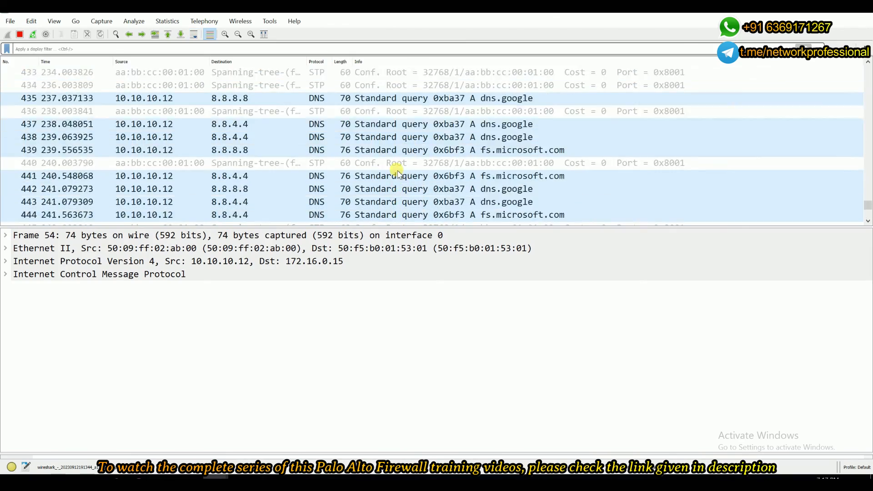
{"action": "scroll", "coordinate": [396, 175], "scroll_direction": "up", "scroll_amount": 20}
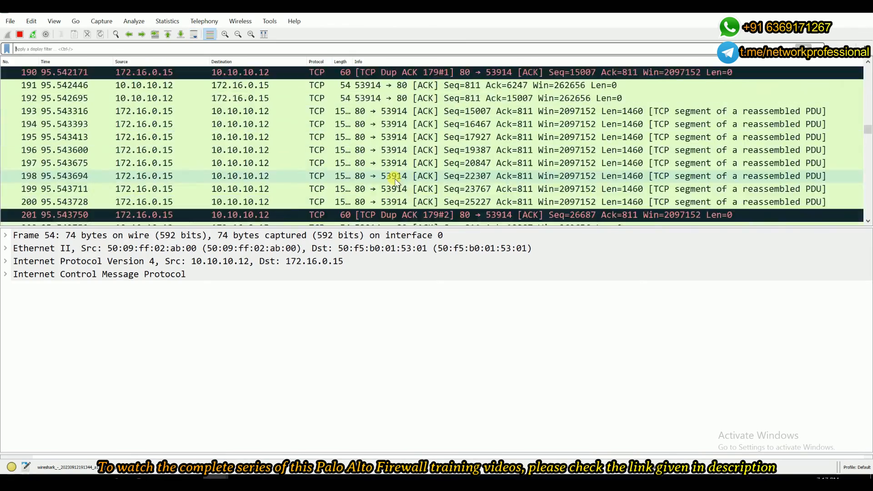
{"action": "scroll", "coordinate": [396, 182], "scroll_direction": "down", "scroll_amount": 1}
{"action": "scroll", "coordinate": [394, 182], "scroll_direction": "down", "scroll_amount": 4}
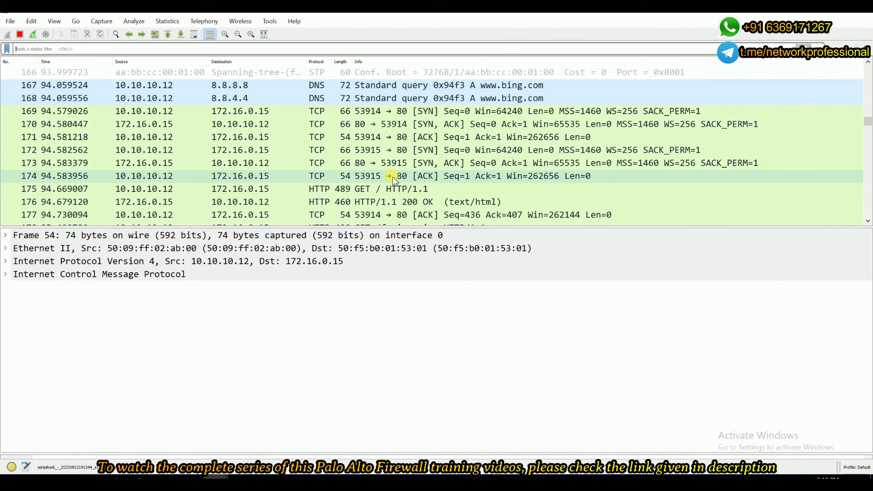
{"action": "right_click", "coordinate": [394, 180]}
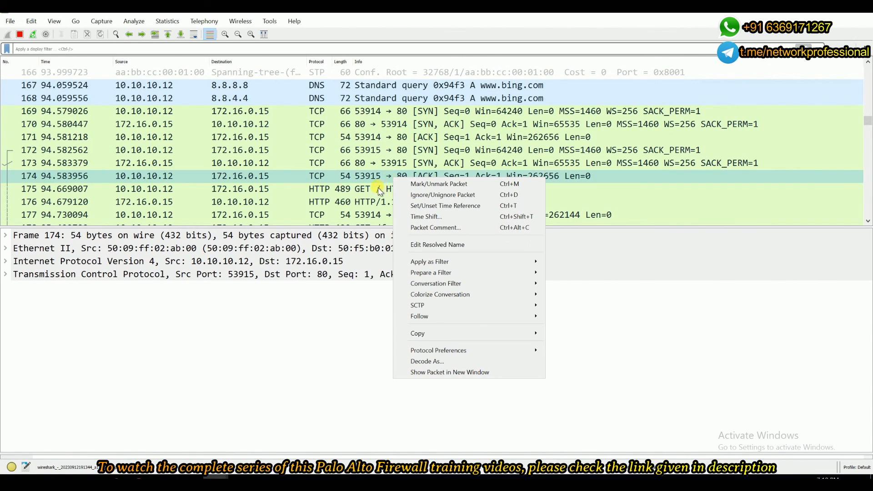
{"action": "left_click", "coordinate": [378, 189]}
{"action": "right_click", "coordinate": [378, 188]}
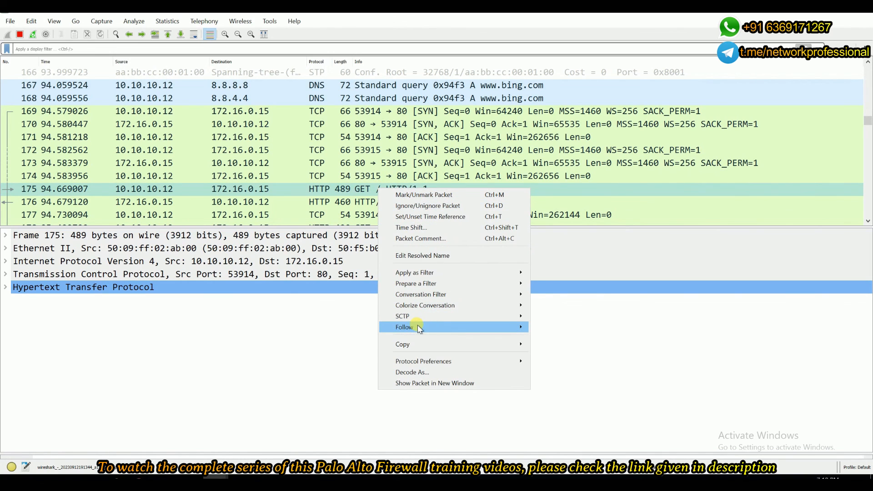
{"action": "mouse_move", "coordinate": [414, 327]}
{"action": "left_click", "coordinate": [571, 328]}
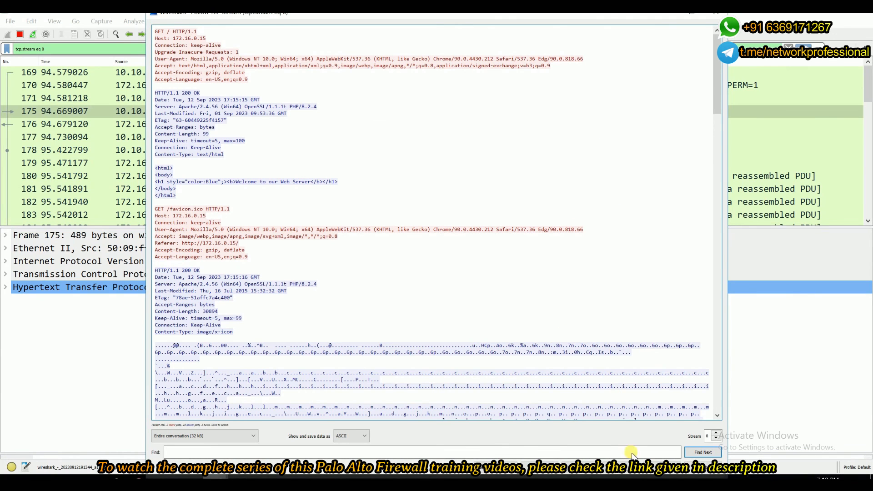
{"action": "left_click", "coordinate": [716, 13]}
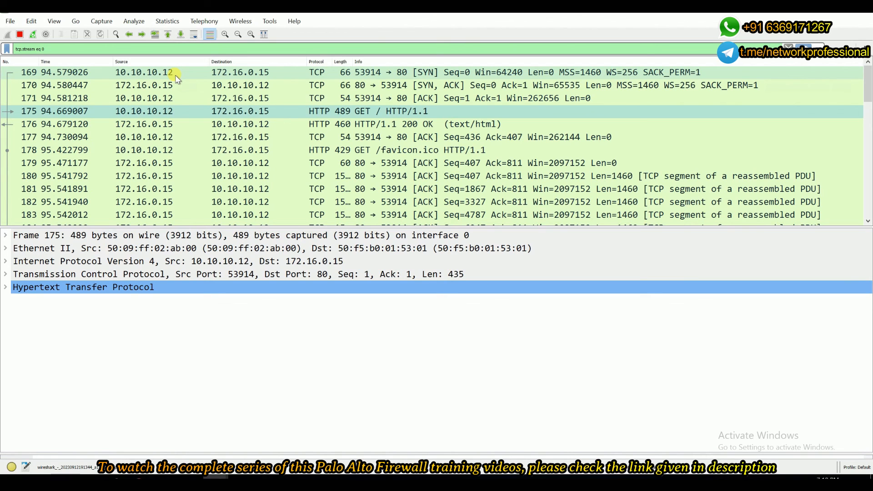
Quit both Wireshark capture windows, stopping the captures without saving the packets.
{"action": "mouse_move", "coordinate": [214, 478]}
{"action": "left_click", "coordinate": [270, 432]}
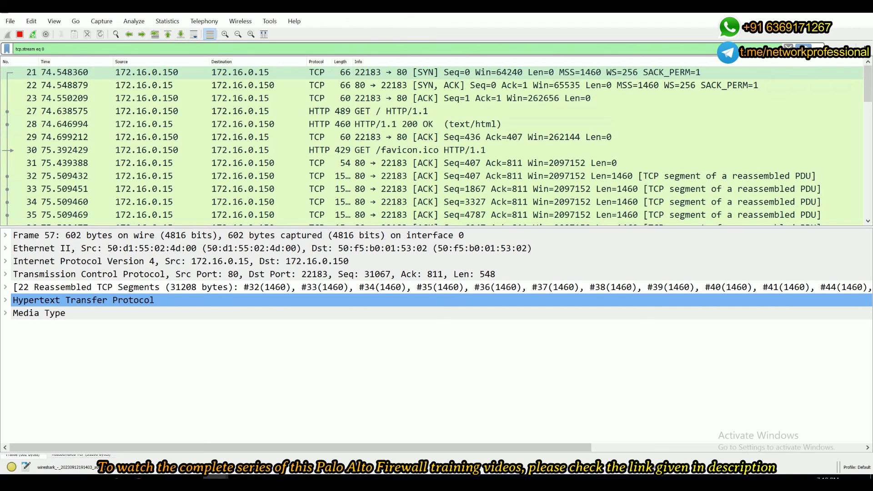
{"action": "left_click", "coordinate": [862, 7]}
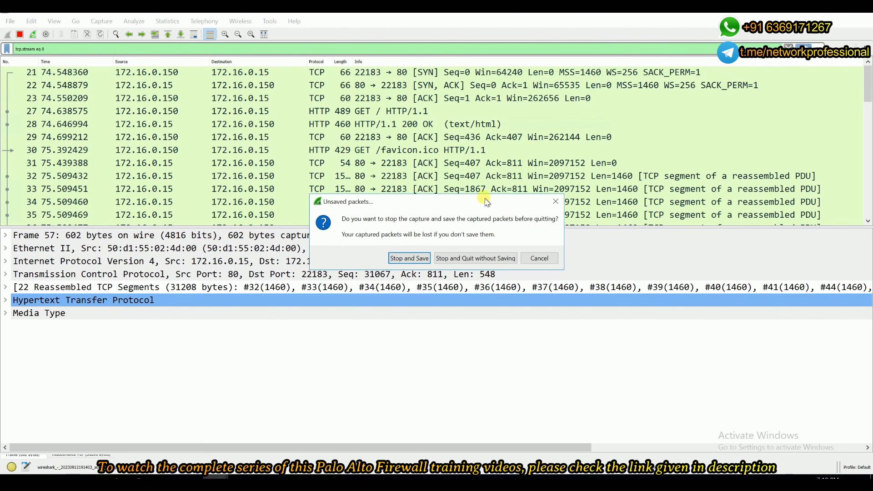
{"action": "left_click", "coordinate": [459, 259]}
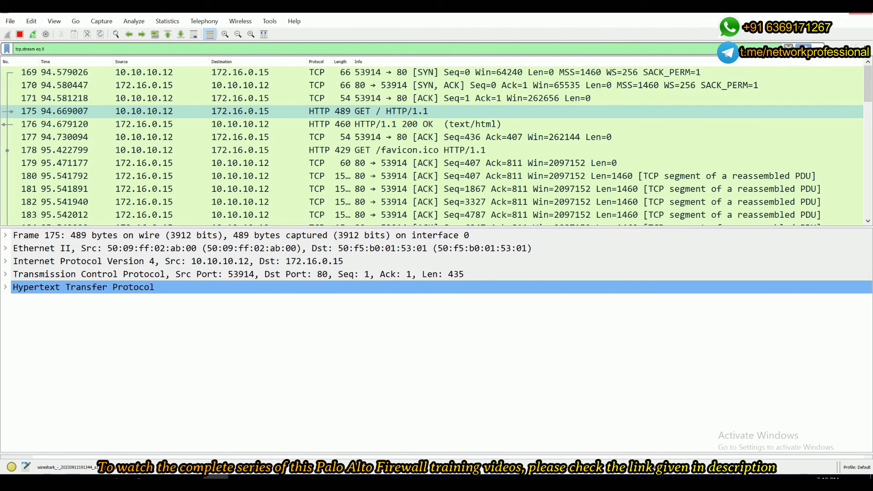
{"action": "left_click", "coordinate": [860, 10]}
{"action": "left_click", "coordinate": [480, 257]}
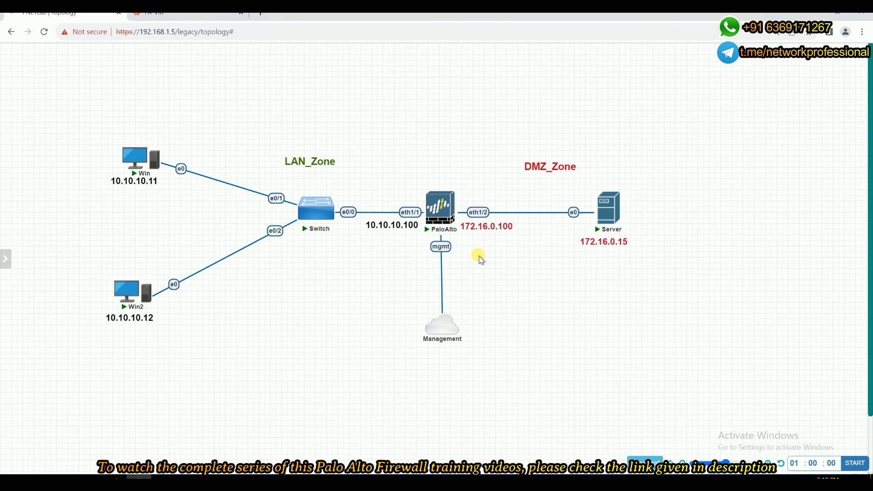
Switch to the firewall tab and open the Translated Packet settings of the NAT-Profile-1 rule.
{"action": "key", "text": "ctrl+Tab"}
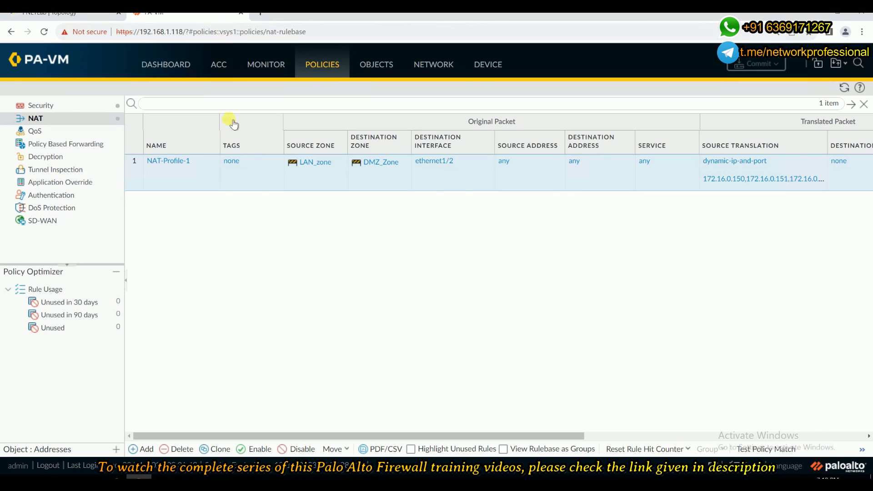
{"action": "left_click", "coordinate": [170, 163]}
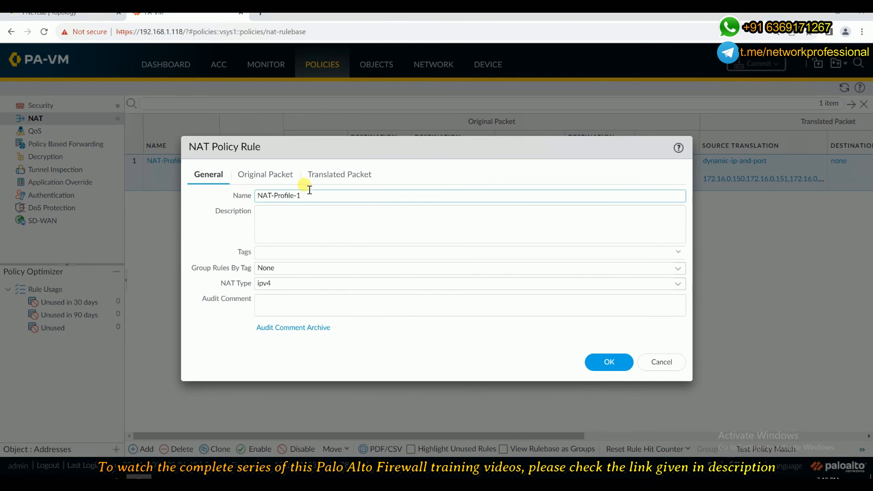
{"action": "left_click", "coordinate": [323, 176]}
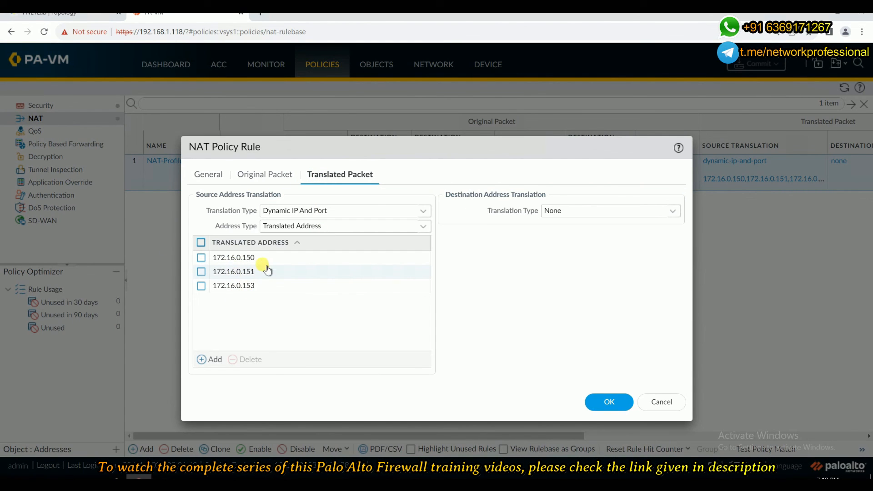